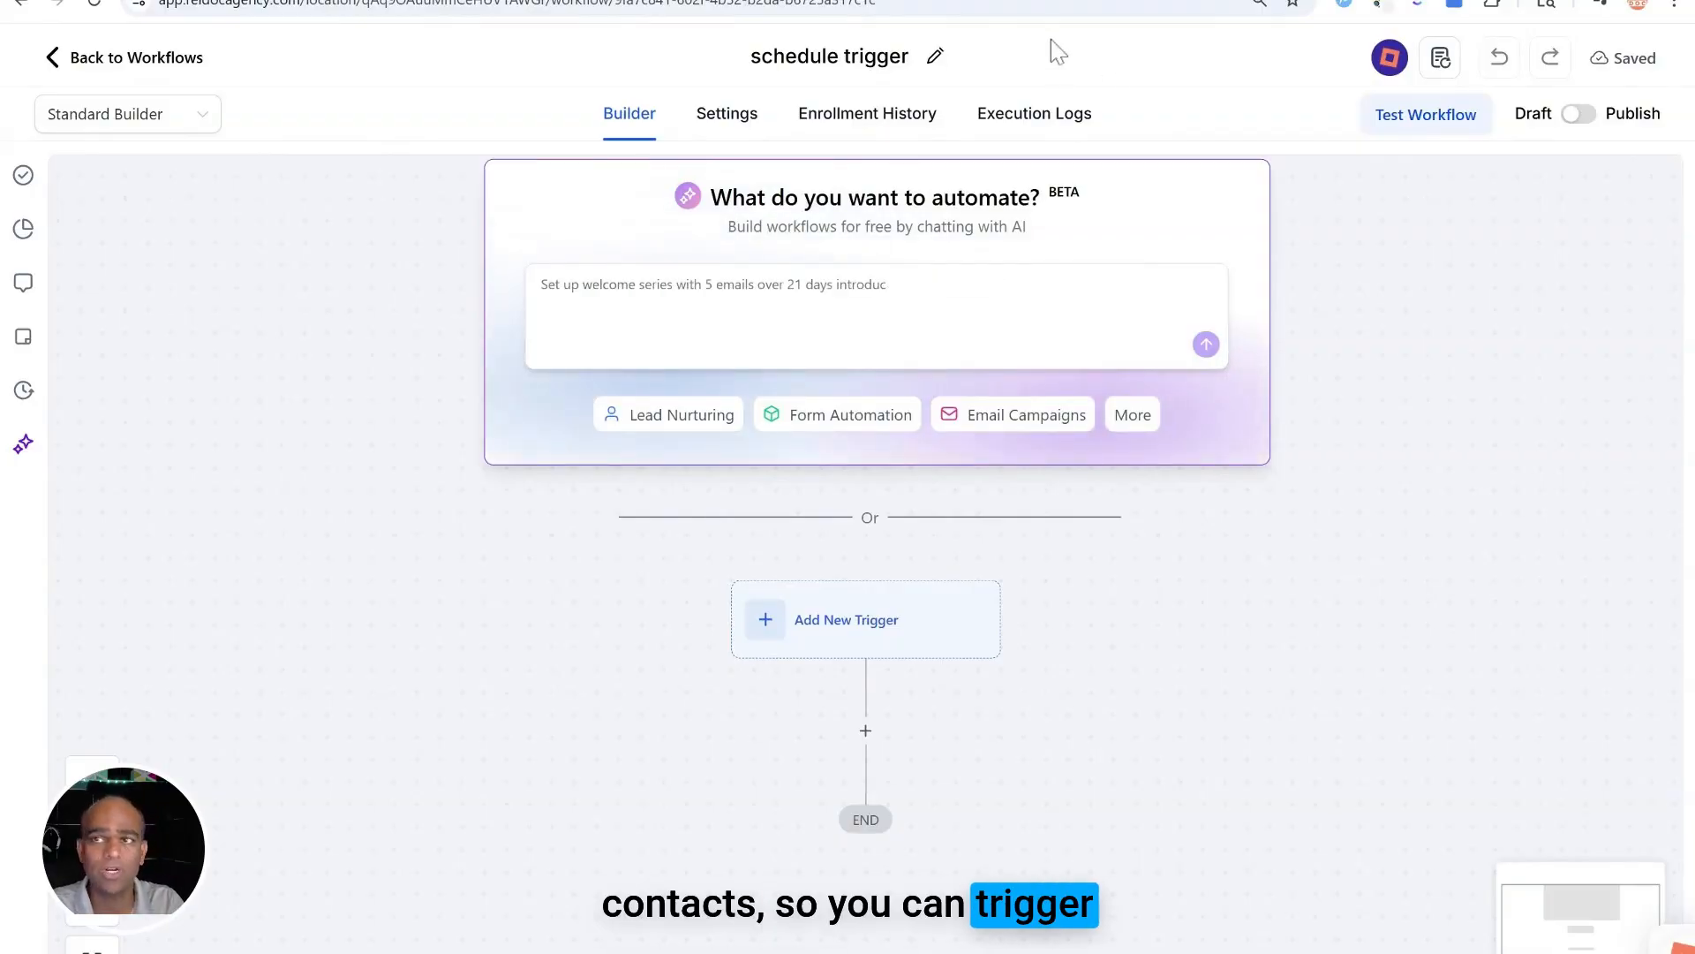
Step: Add a Scheduler trigger to the workflow and set its interval to Hourly
left_click(931, 624)
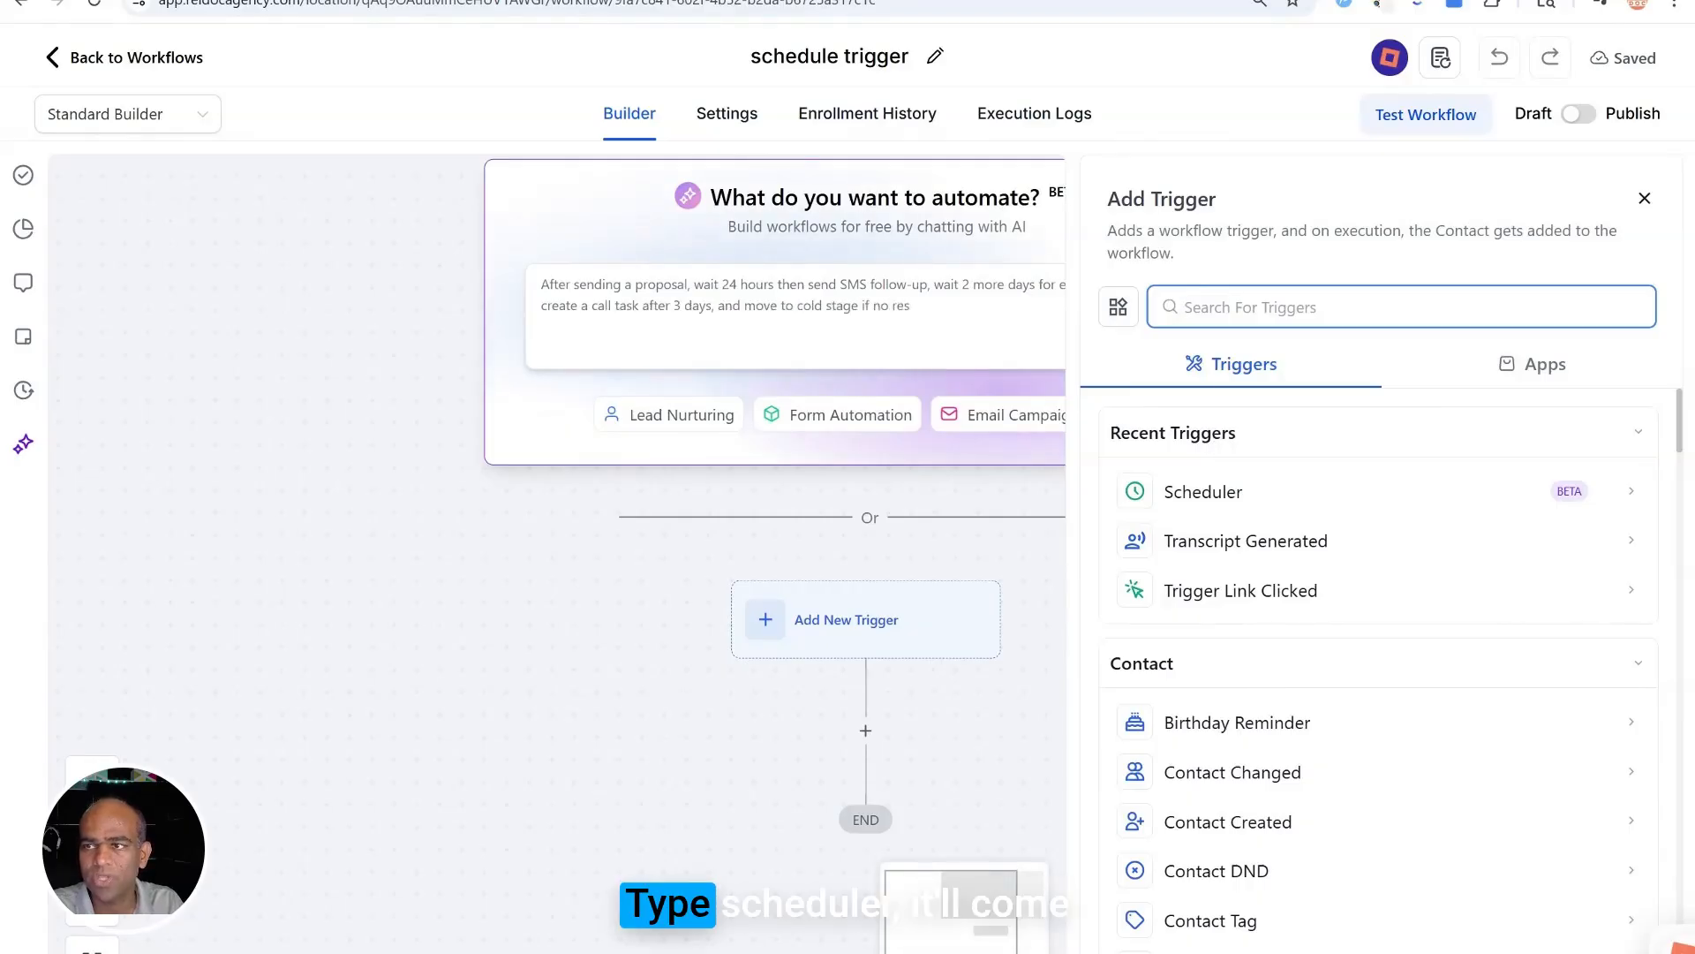
left_click(1271, 497)
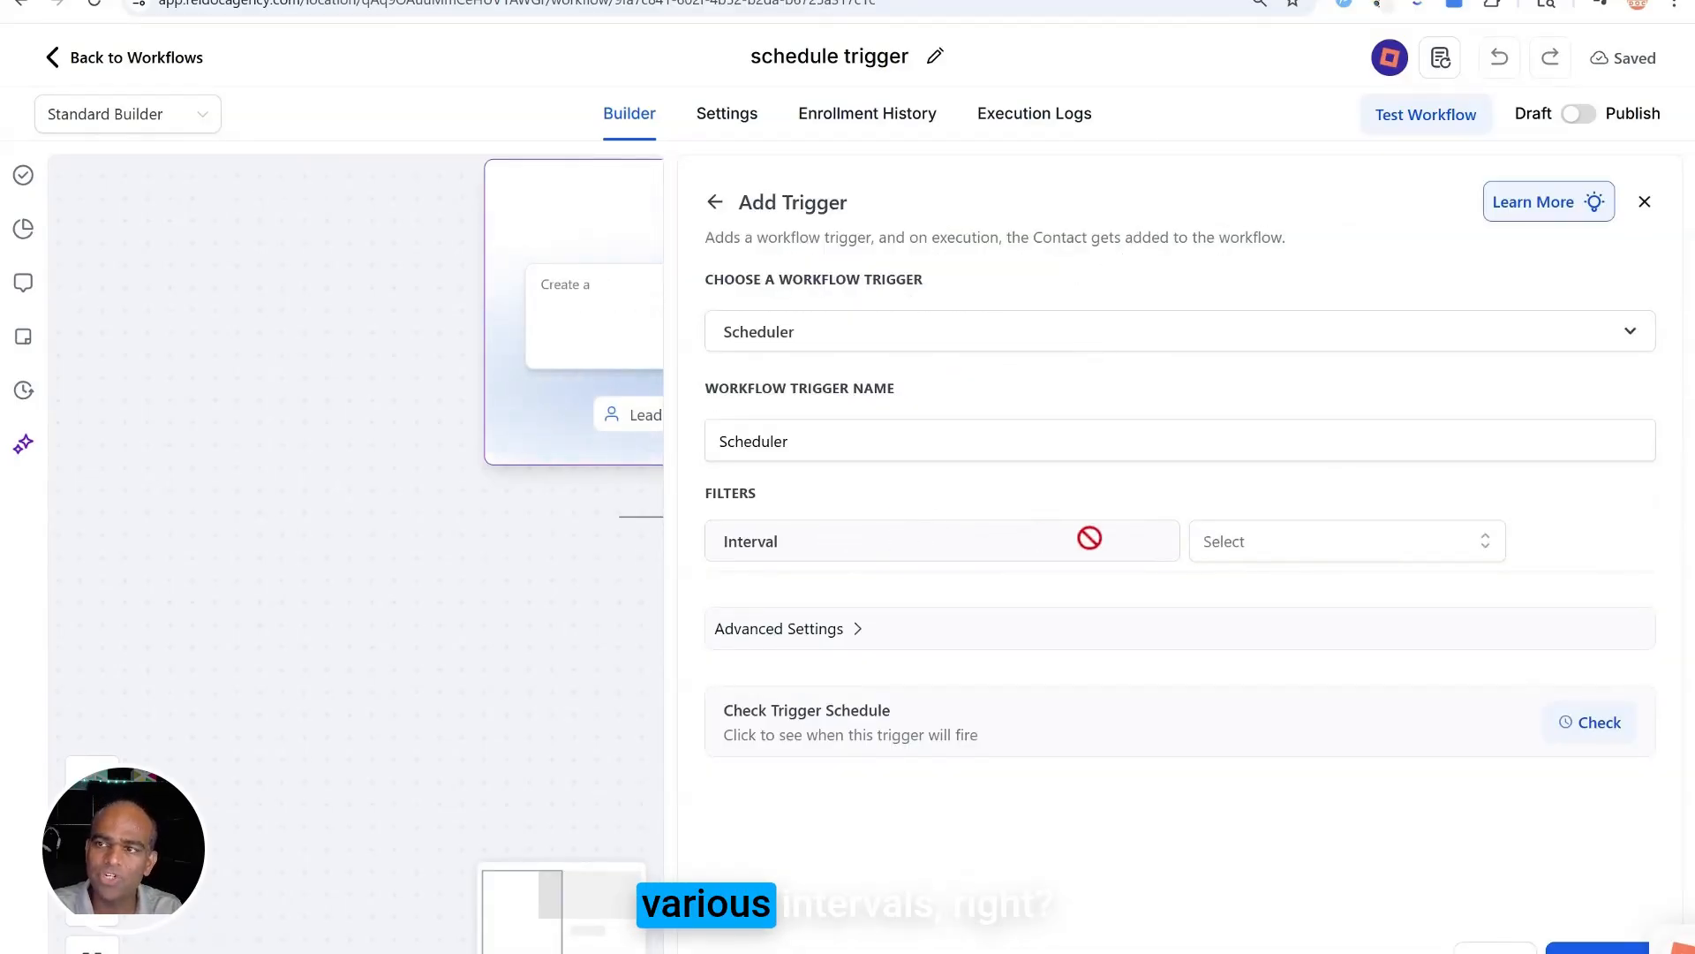
left_click(1325, 542)
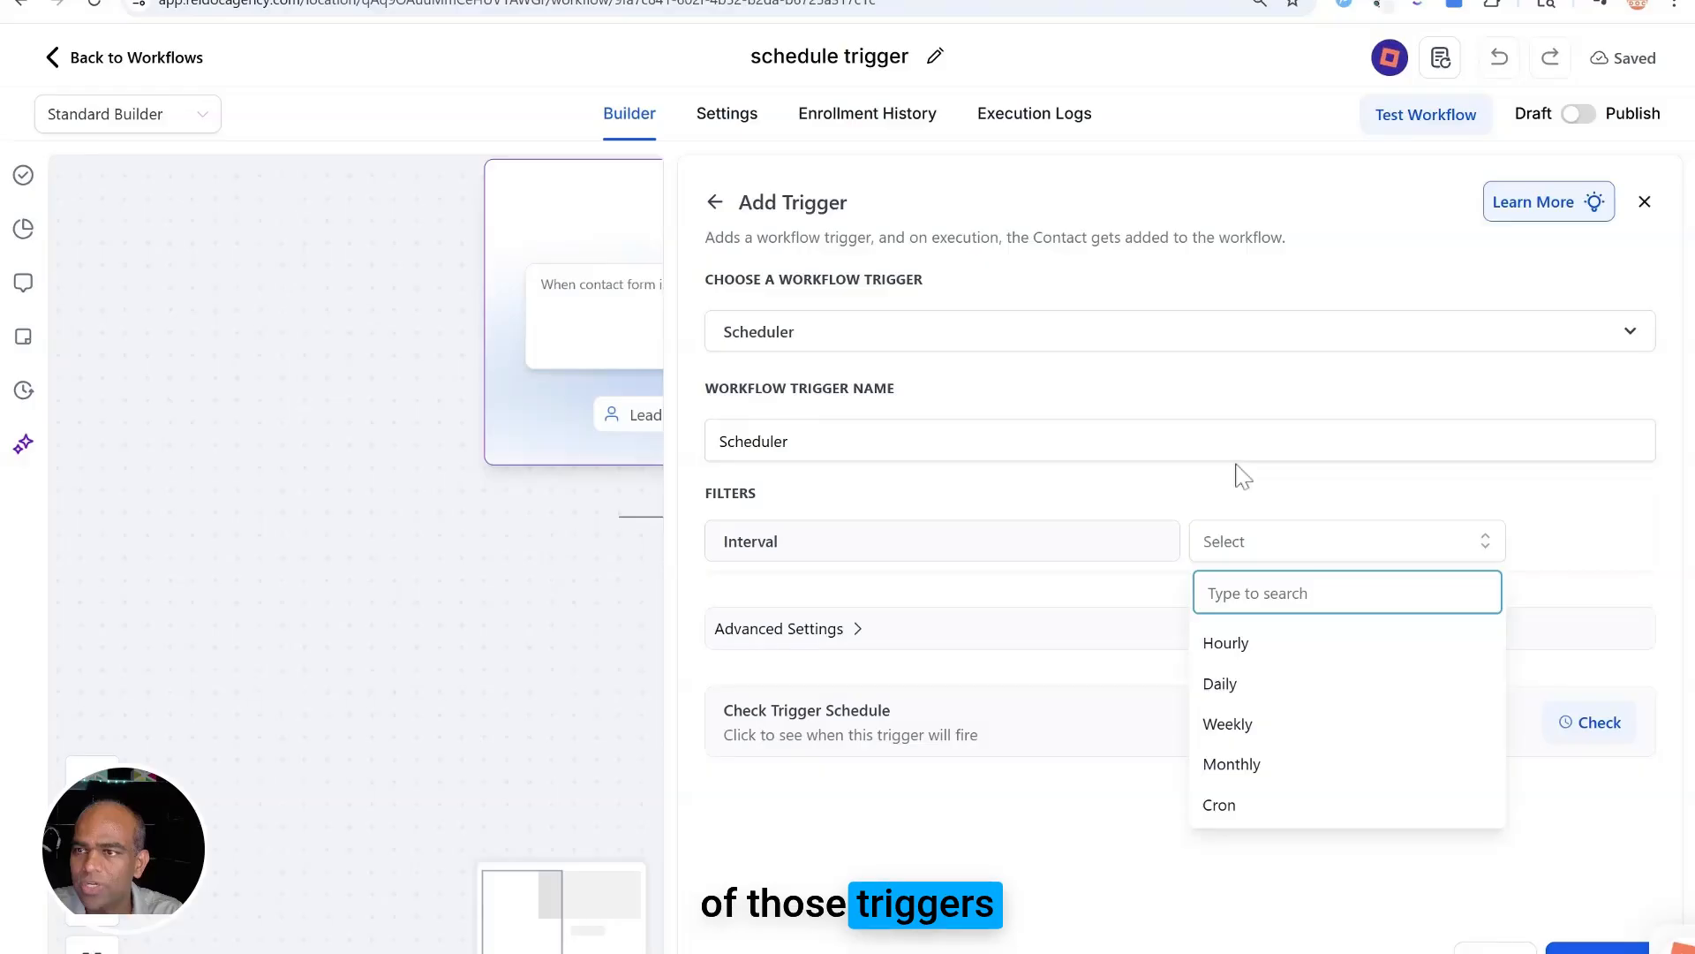
left_click(1269, 649)
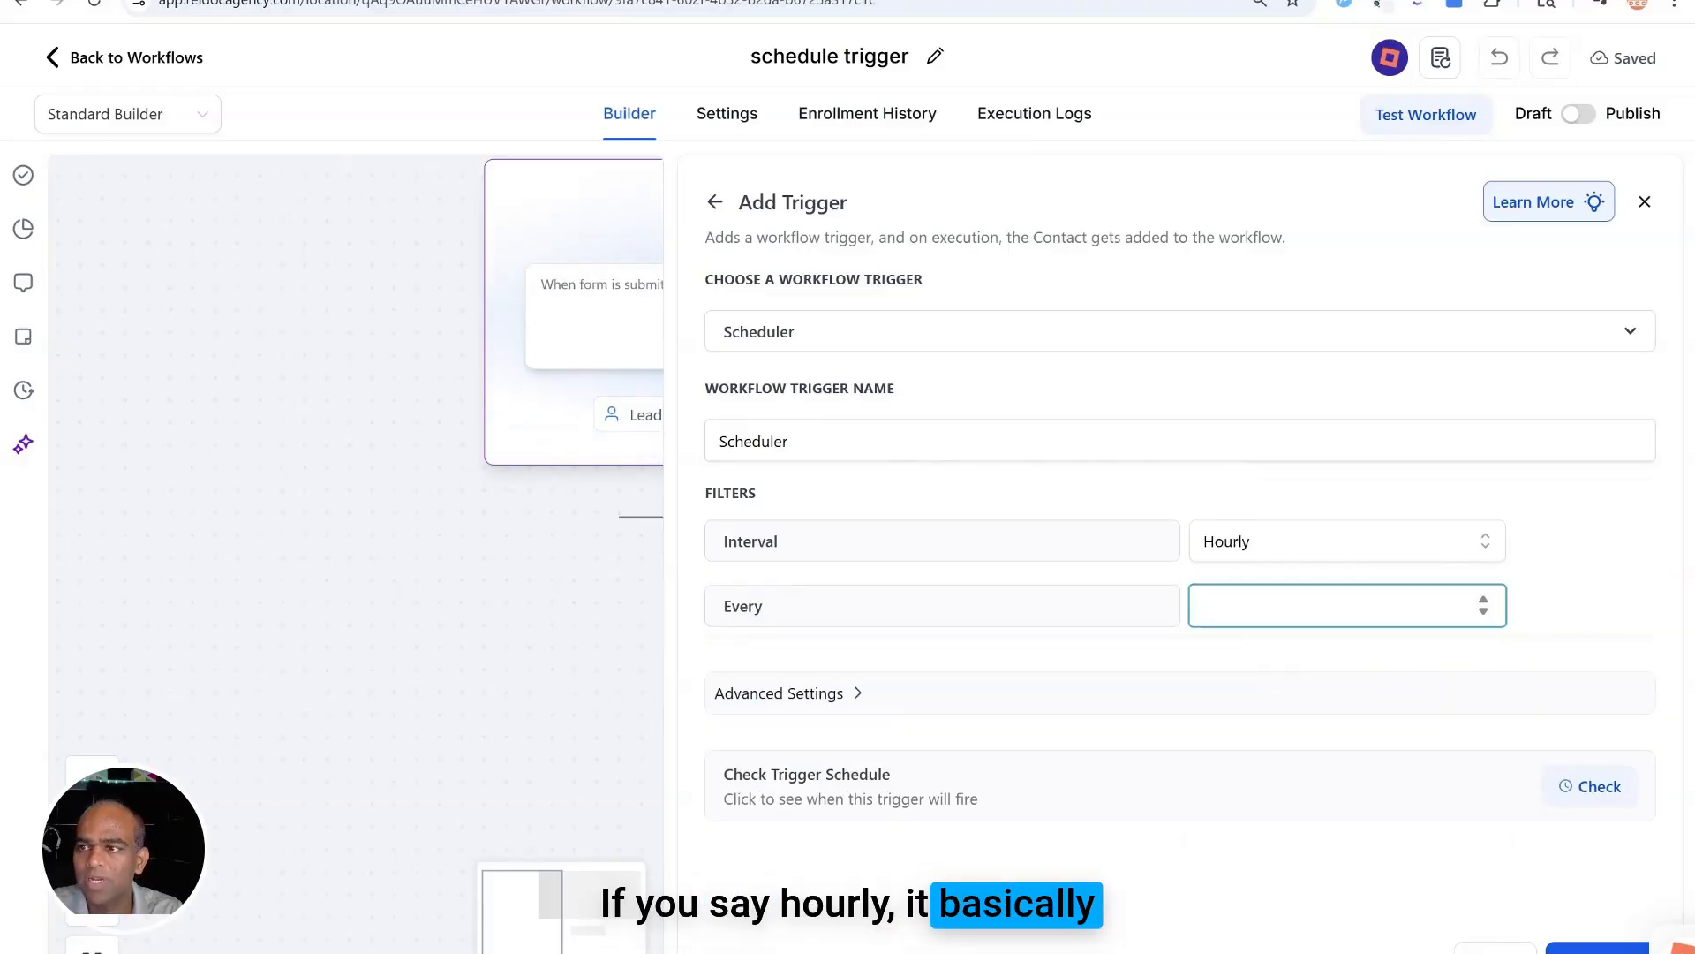
Step: Set the hourly trigger to run every 2 hours and check its upcoming executions
left_click(1486, 614)
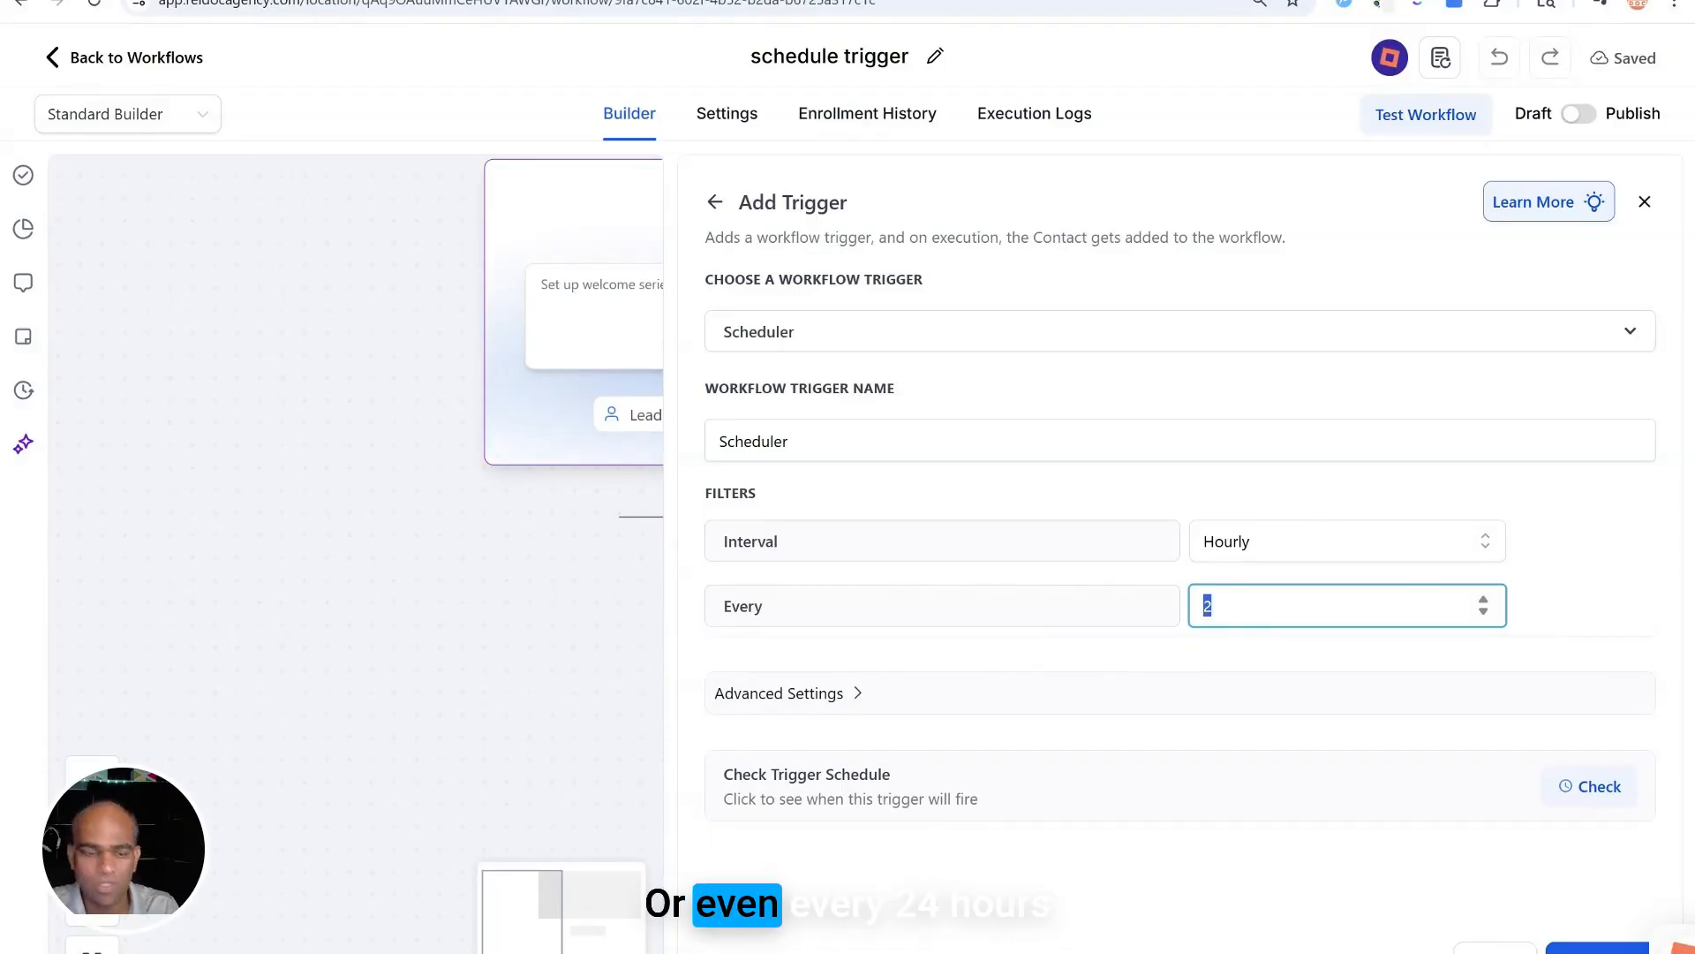
key("BackSpace")
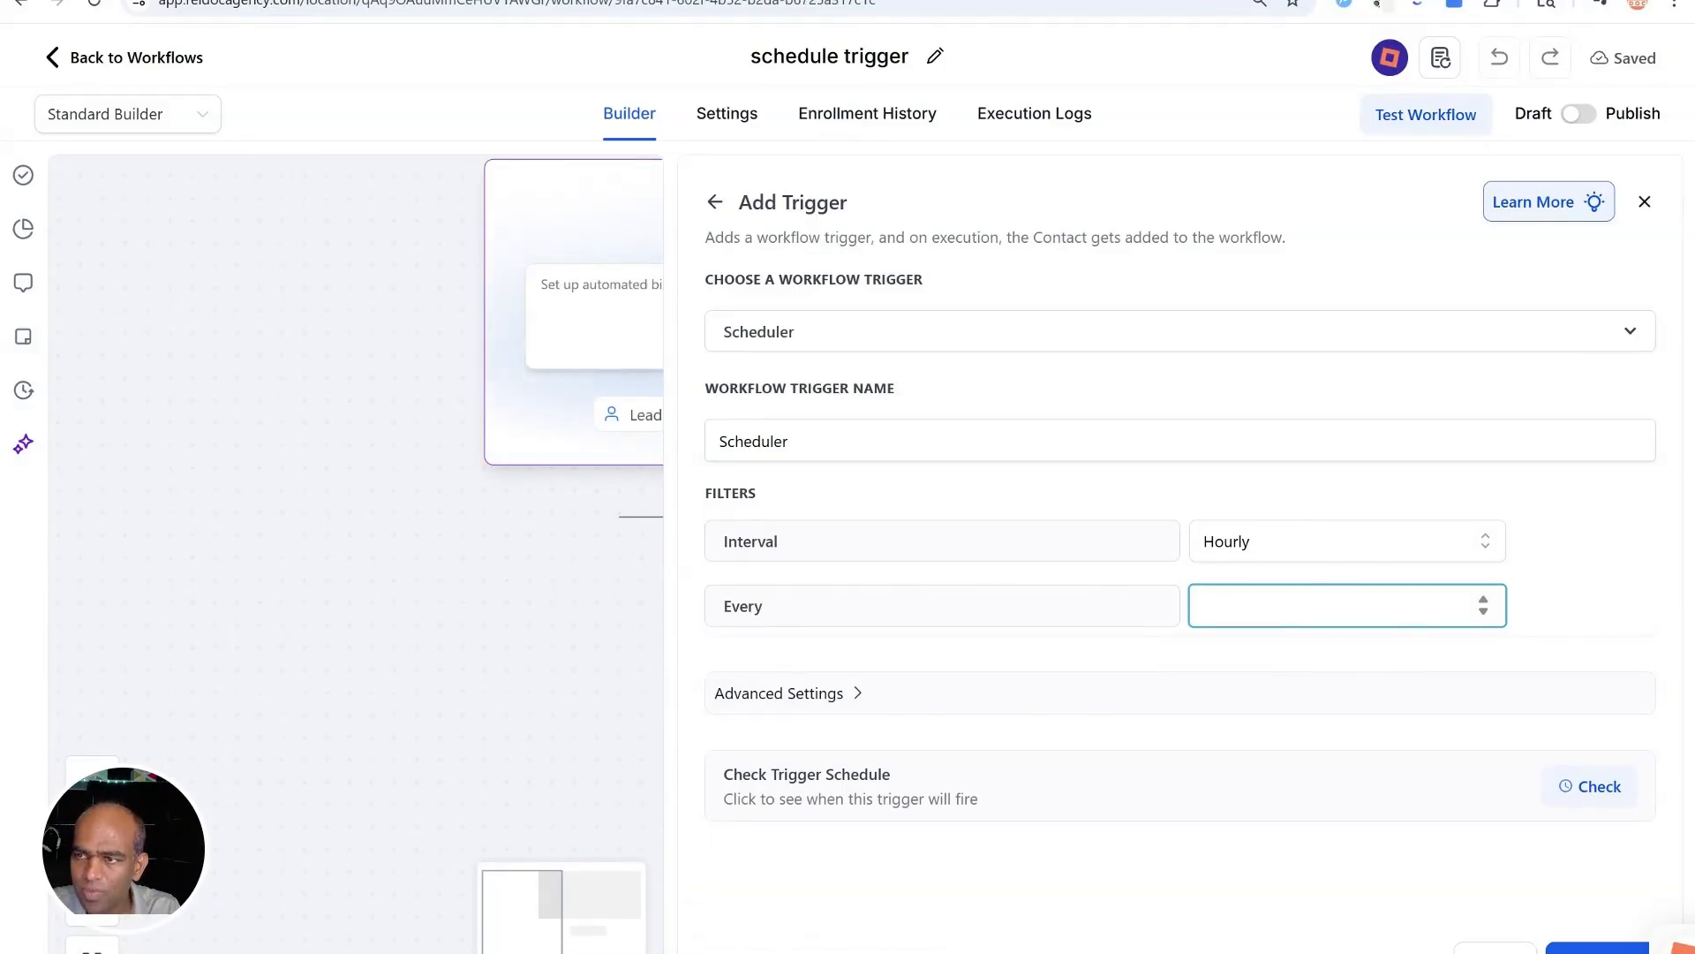
type("2")
left_click(1590, 785)
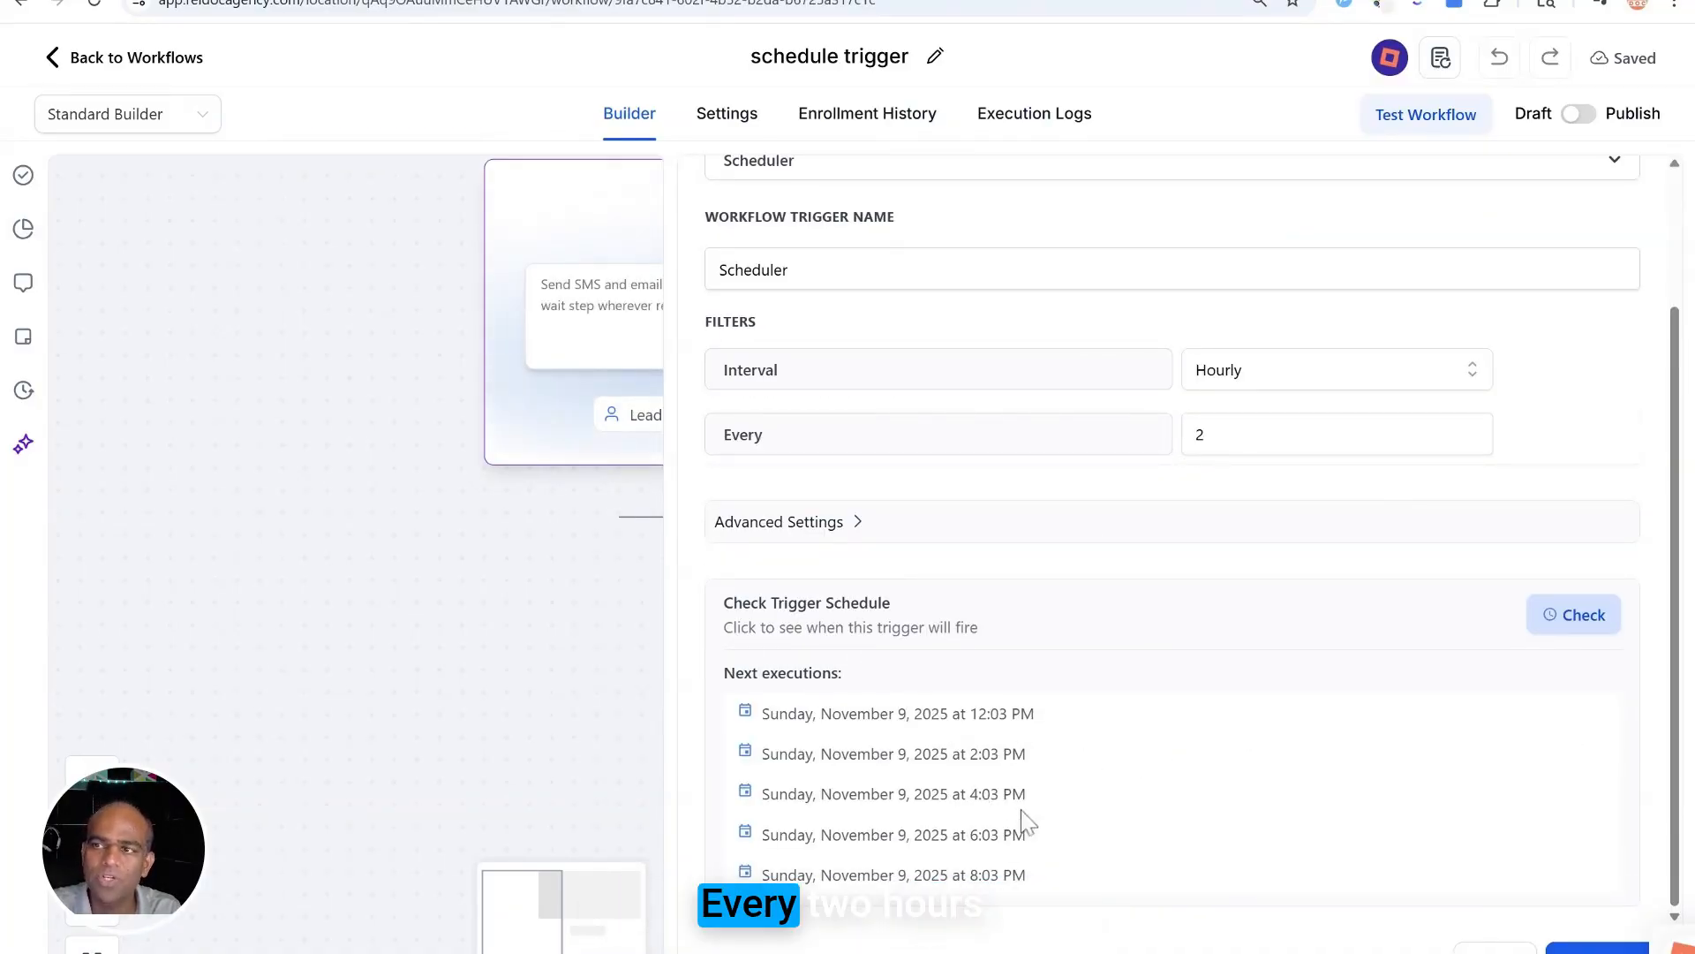
Step: Change the trigger interval to Daily and choose 08:00 as the only execution time
left_click(1445, 368)
left_click(1216, 512)
left_click(1358, 447)
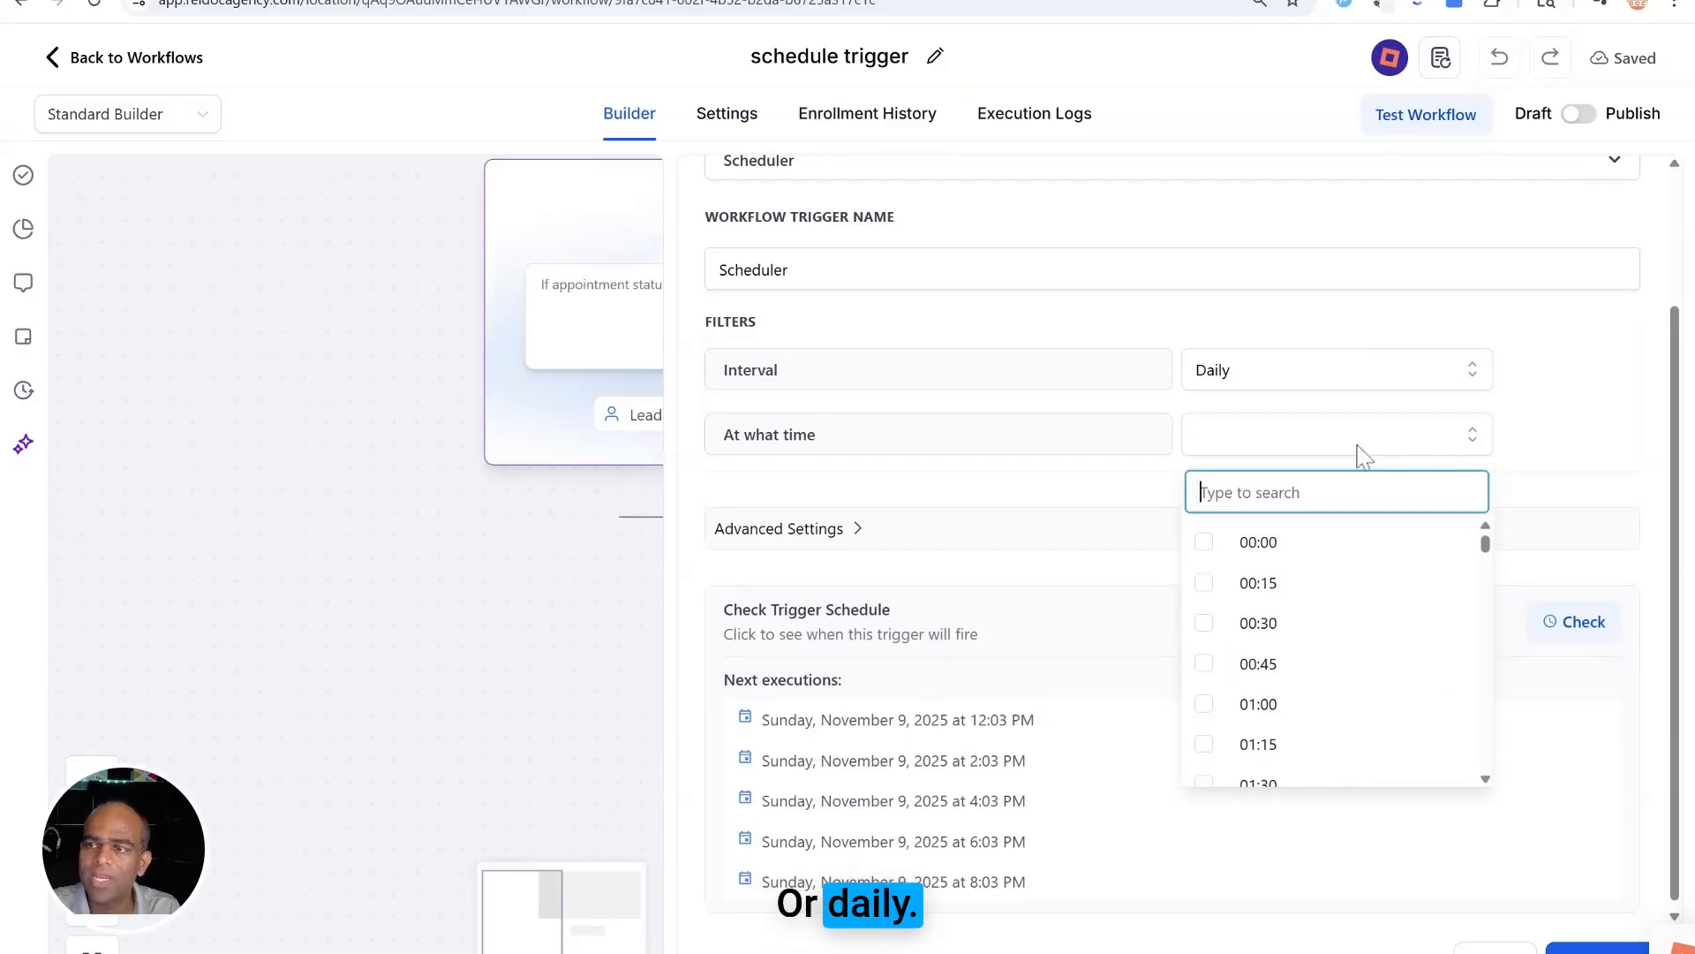
left_click(1250, 717)
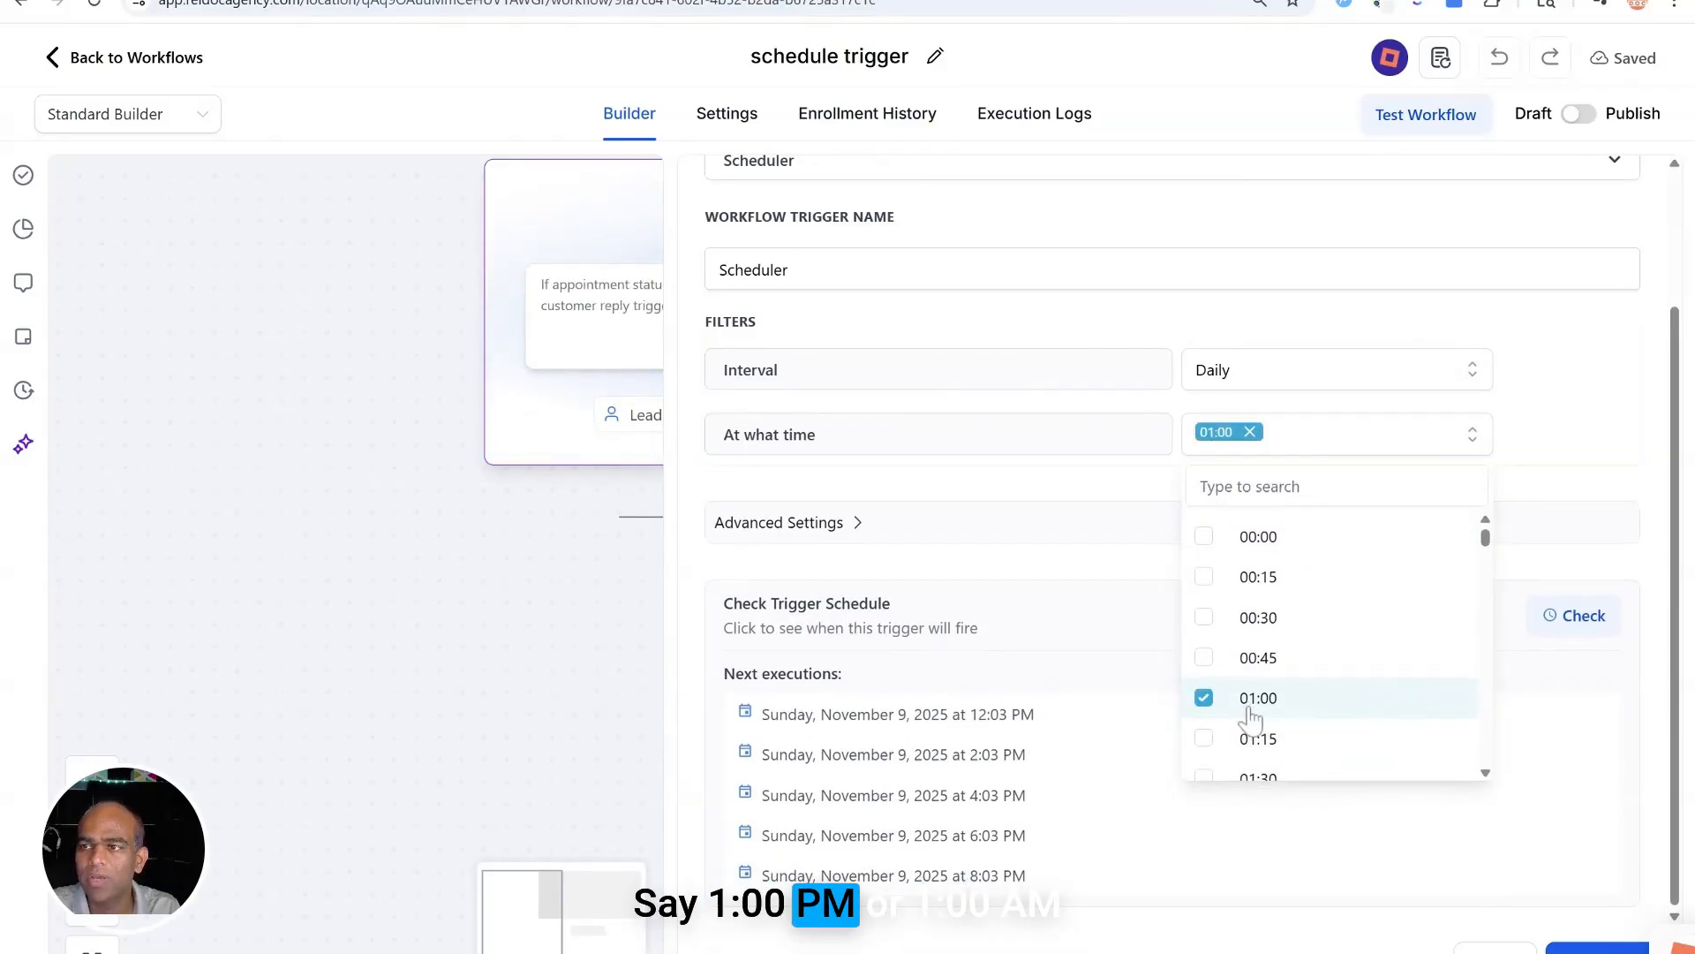
scroll(1282, 681, "down", 5)
scroll(1271, 671, "up", 5)
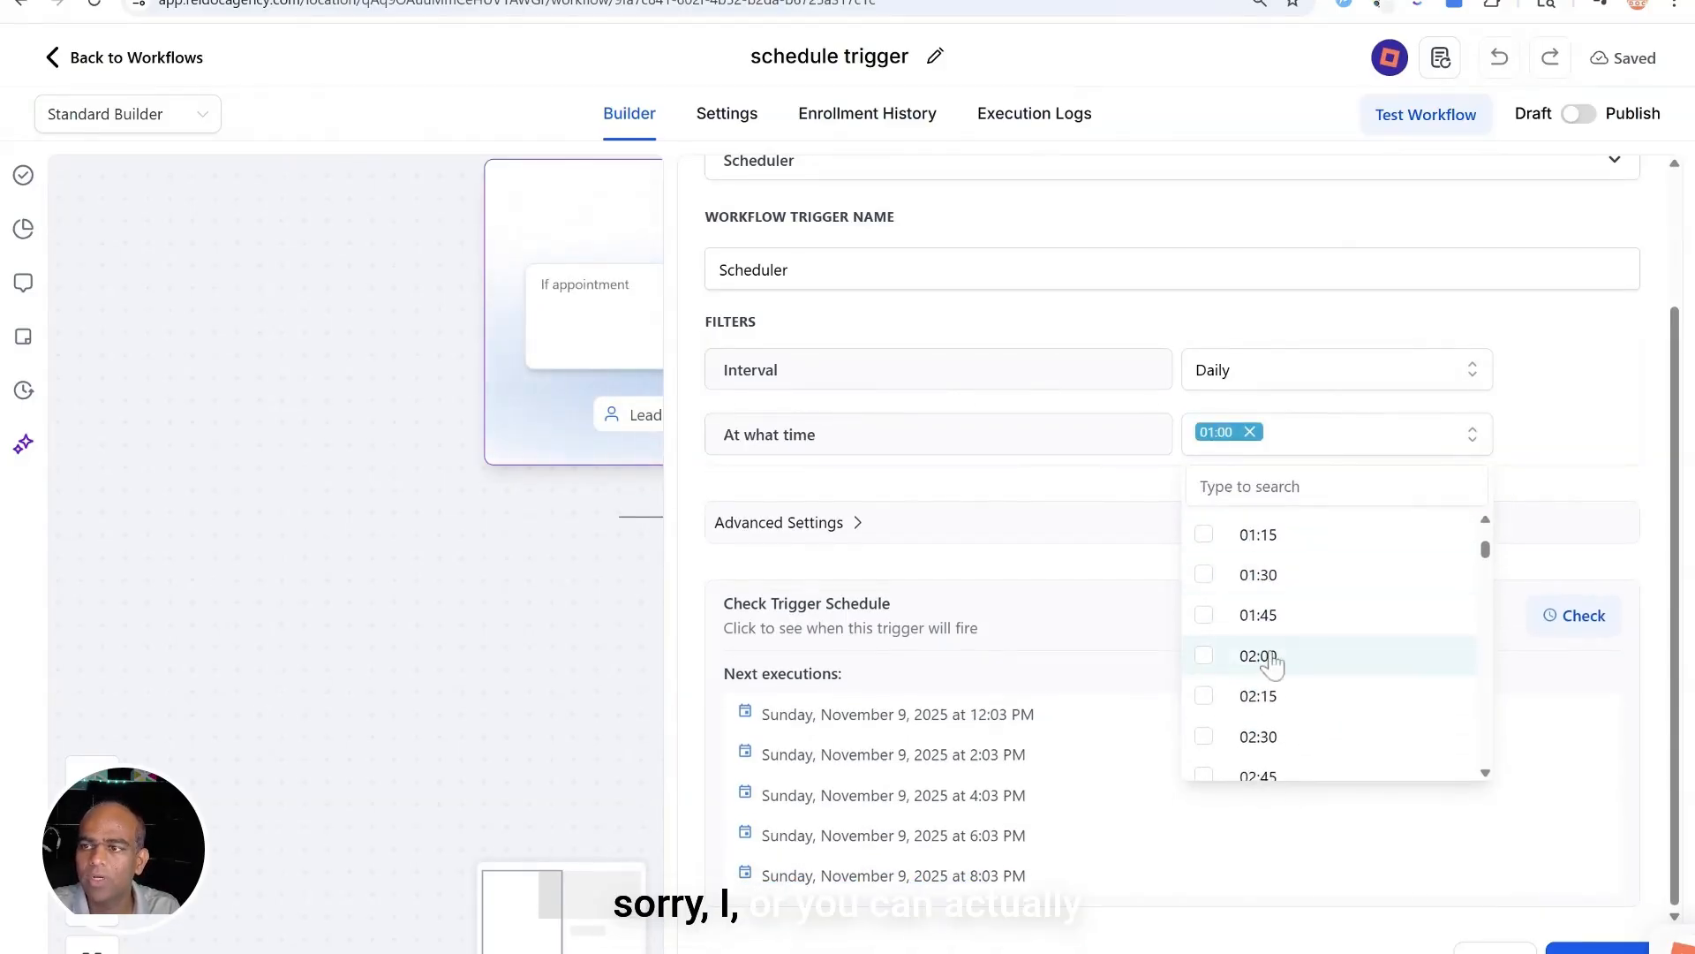
left_click(1205, 700)
scroll(1298, 681, "down", 12)
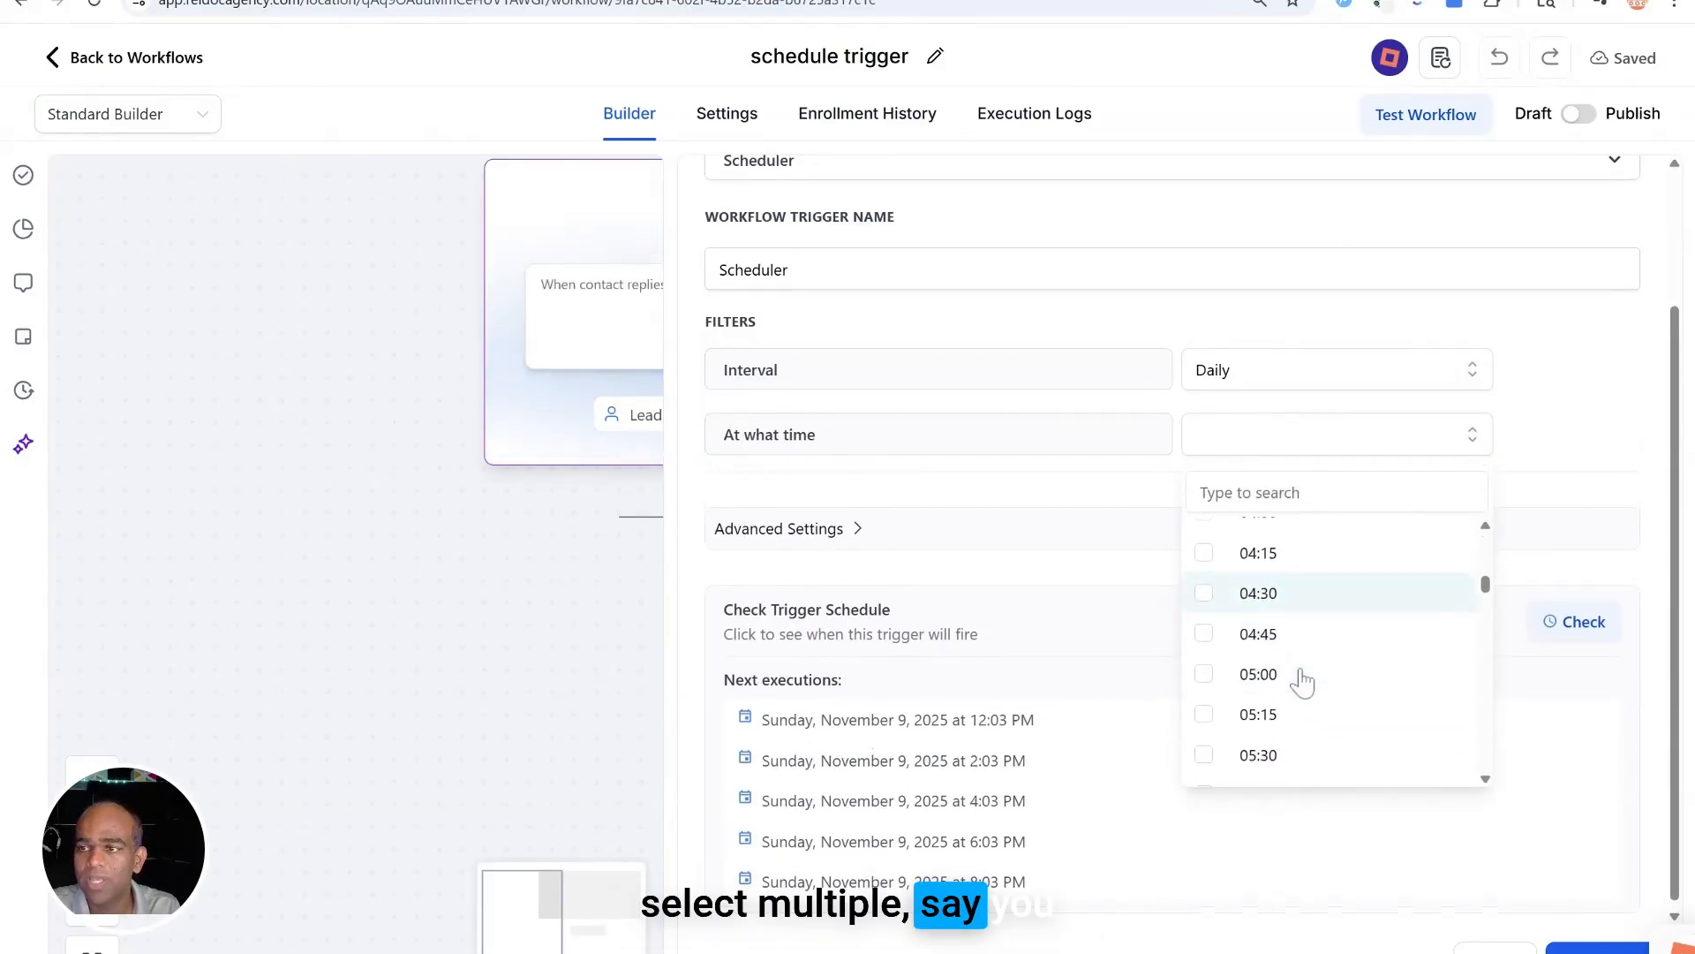
scroll(1302, 682, "down", 3)
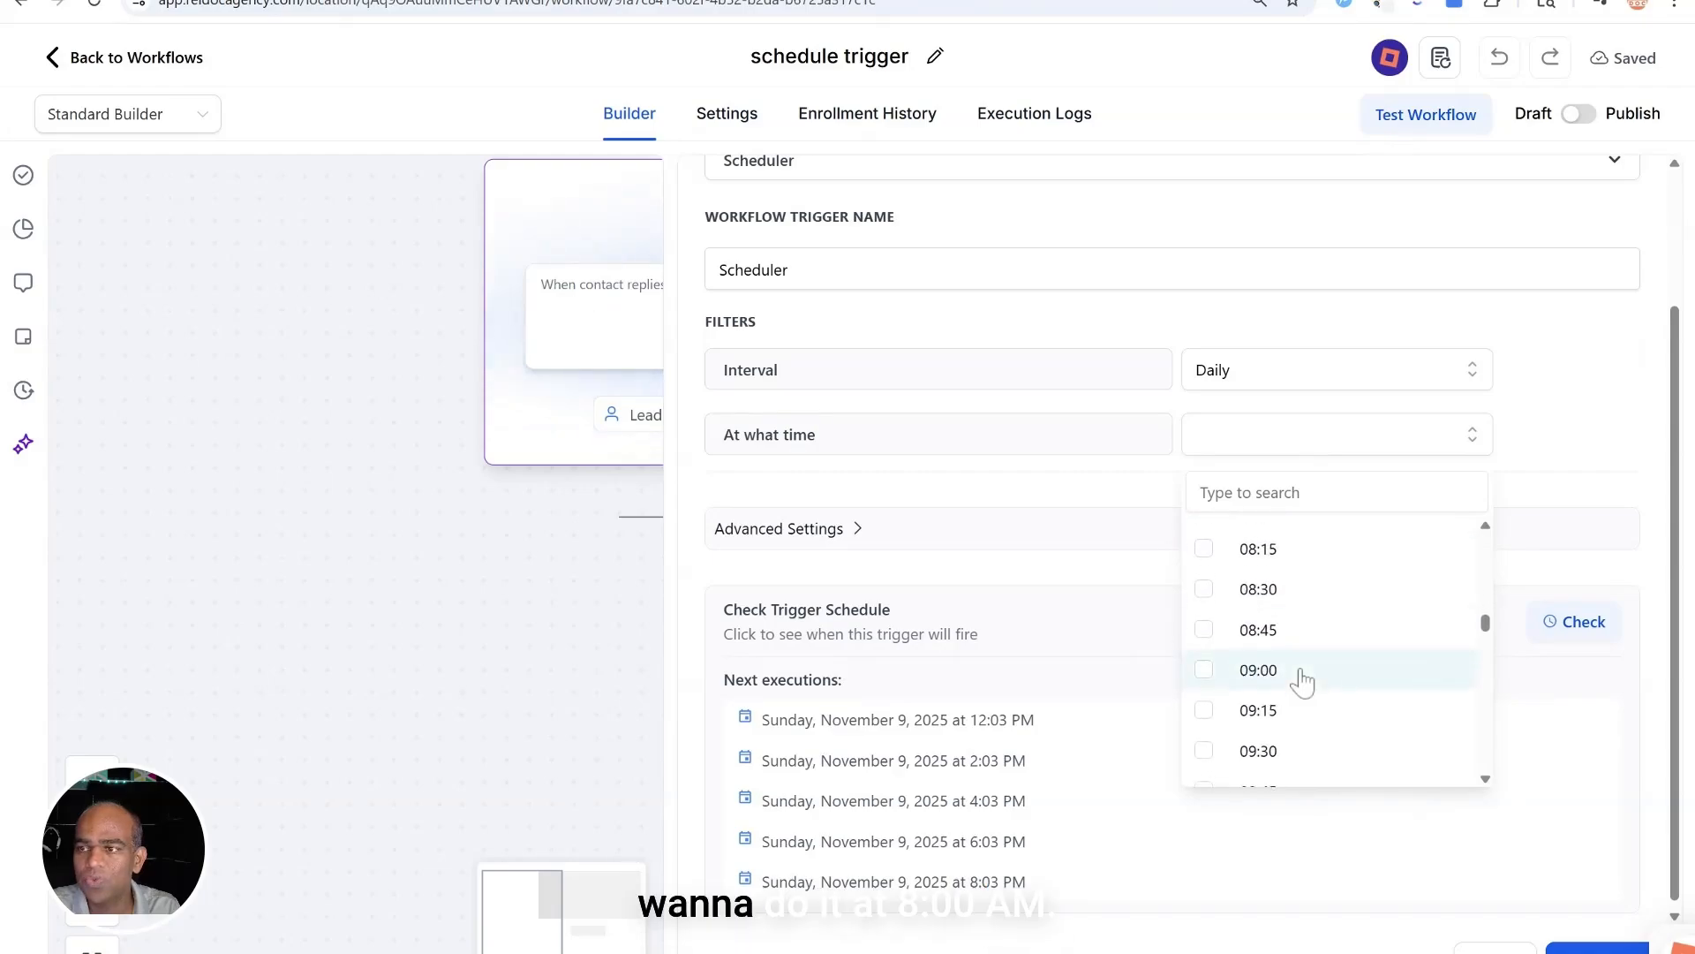
scroll(1258, 628, "up", 1)
left_click(1206, 610)
Step: Add 16:00 as a second daily execution time
scroll(1316, 643, "down", 10)
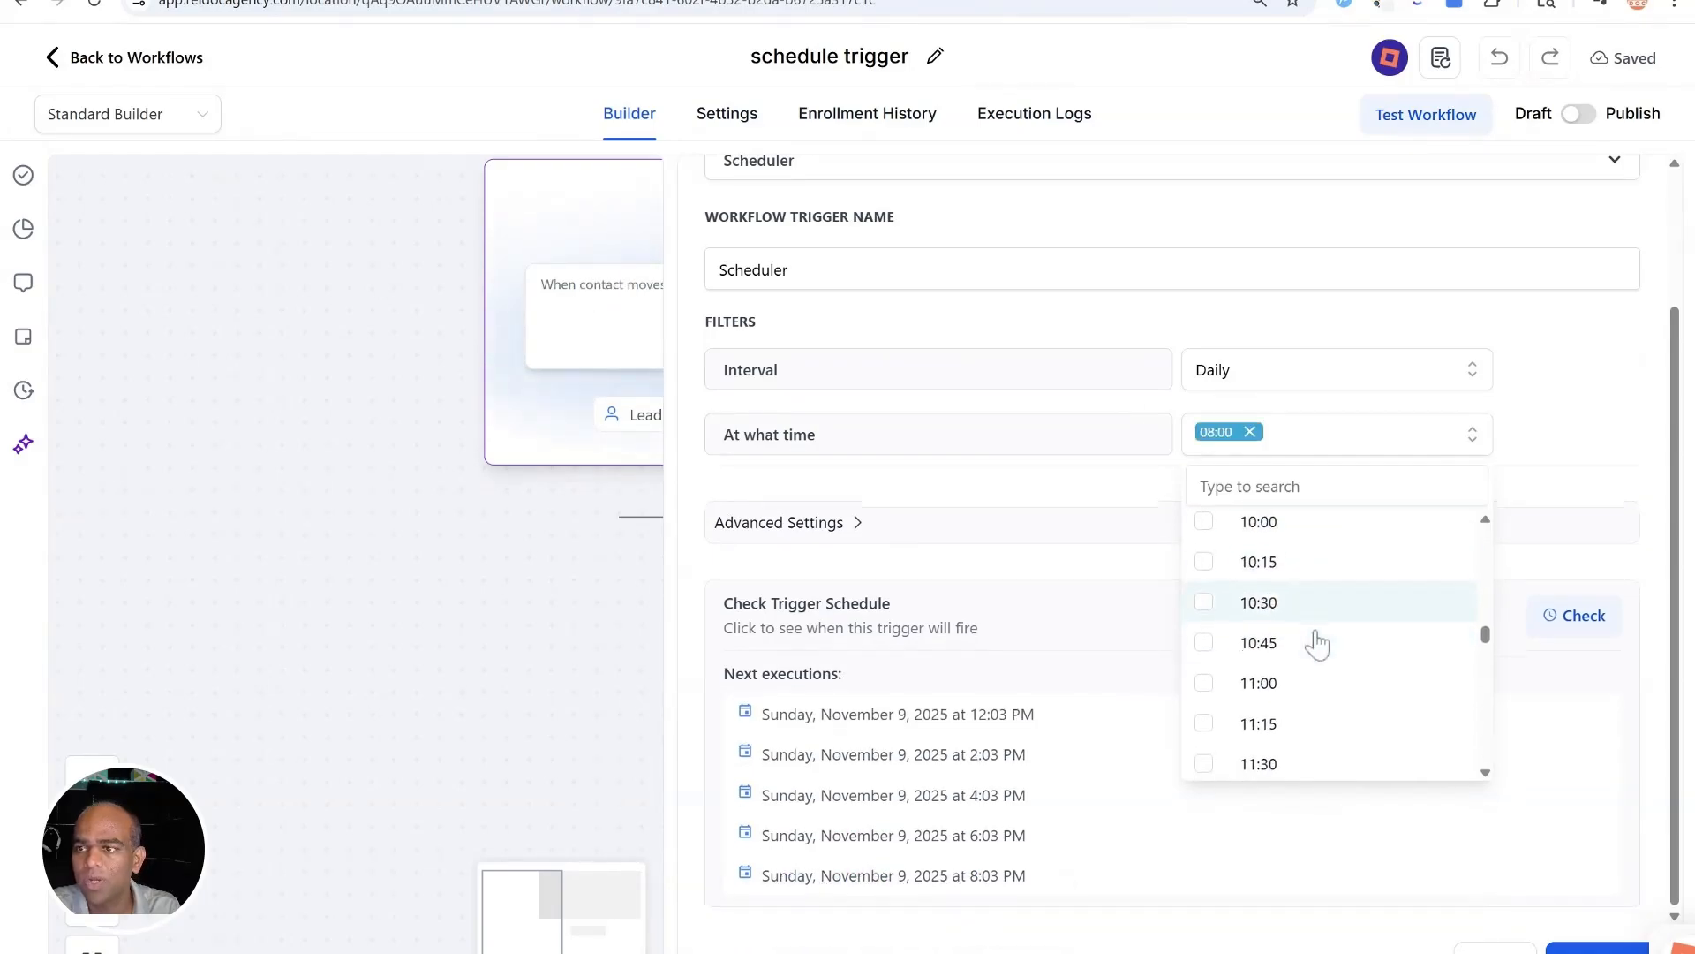
scroll(1307, 635, "down", 5)
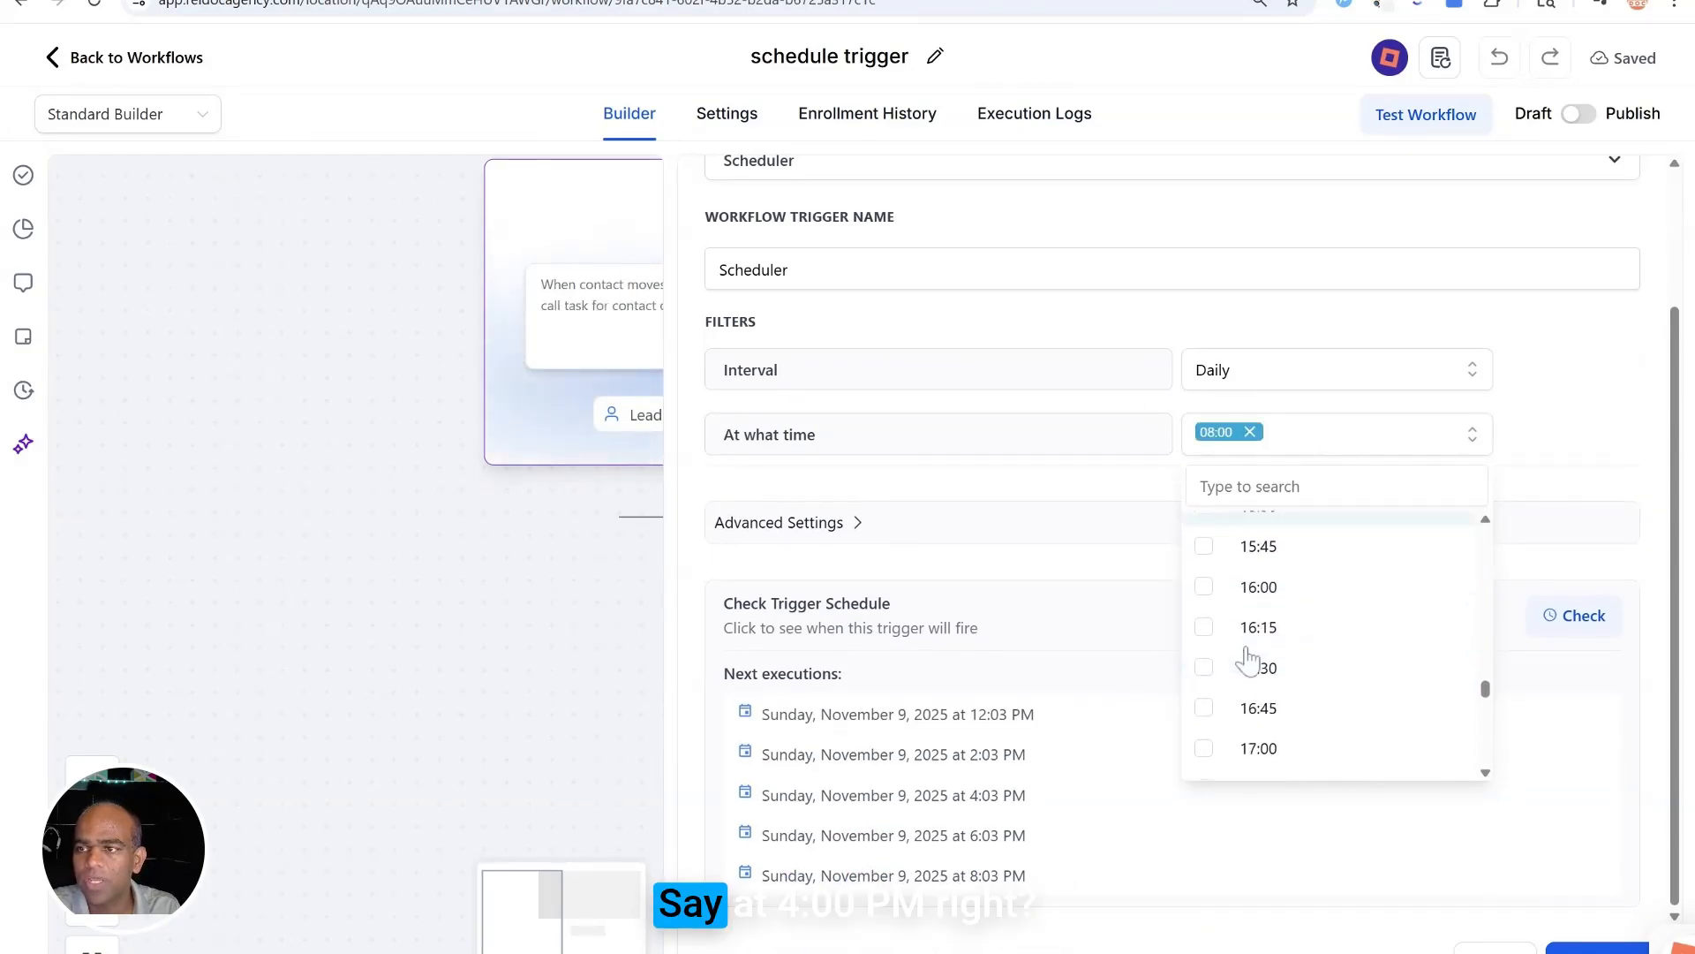
left_click(1205, 570)
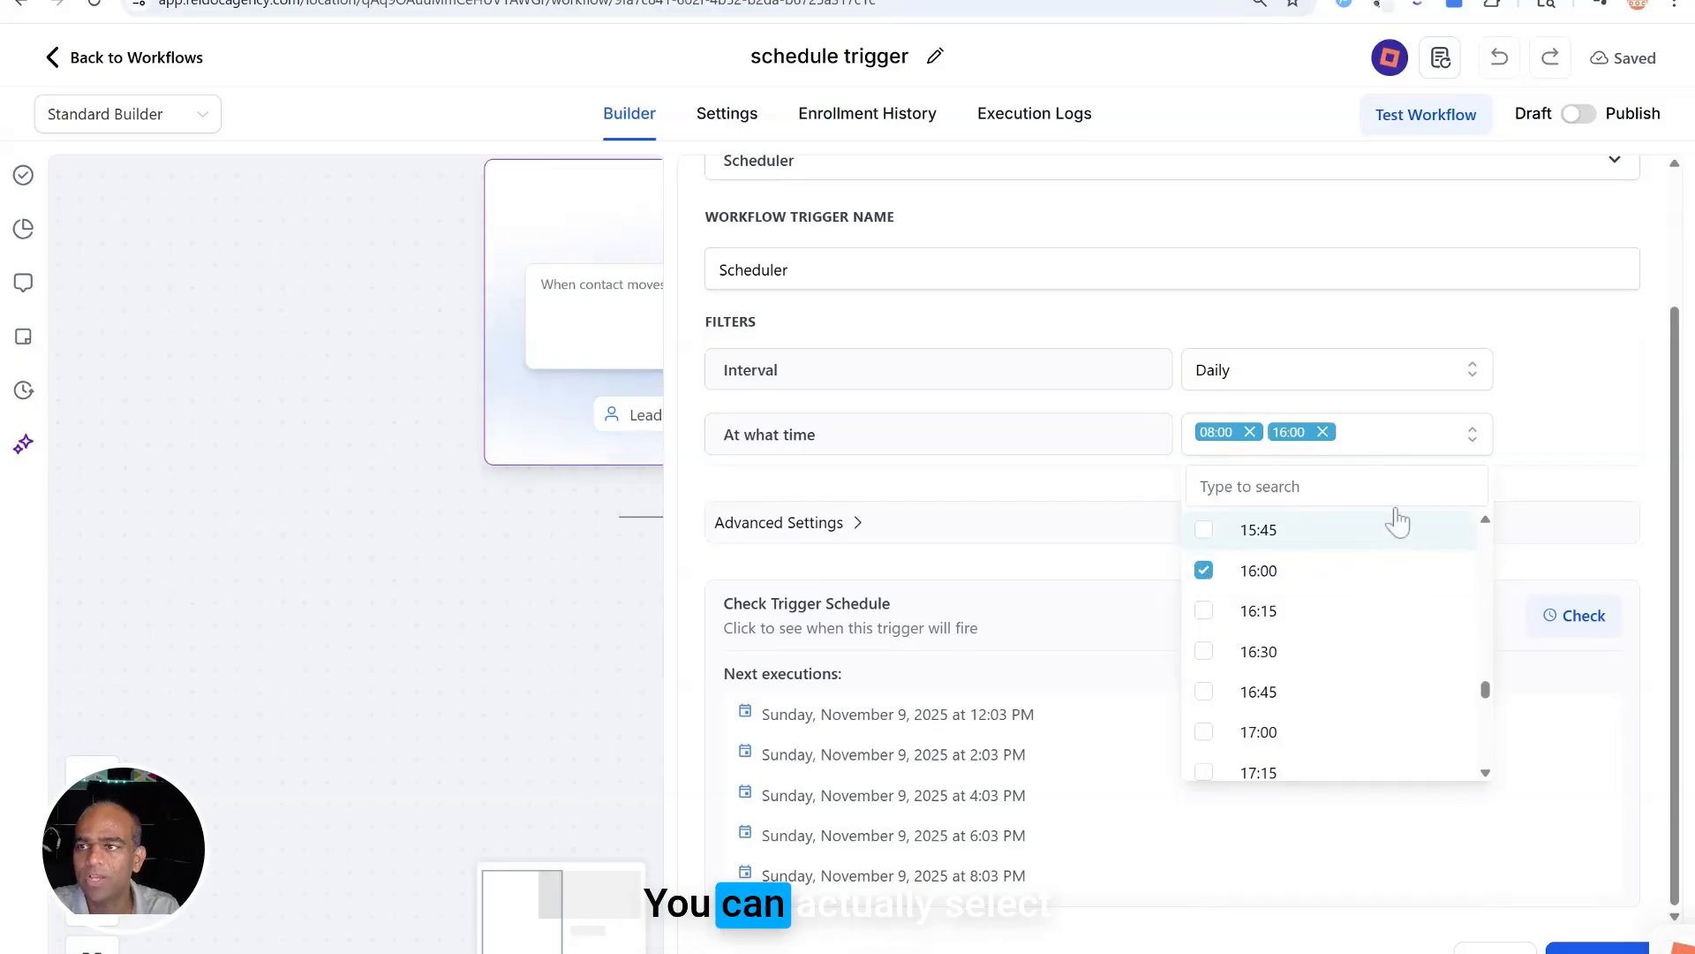
Step: Remove the 16:00 execution time and check the daily trigger's upcoming executions
left_click(1322, 431)
left_click(1035, 573)
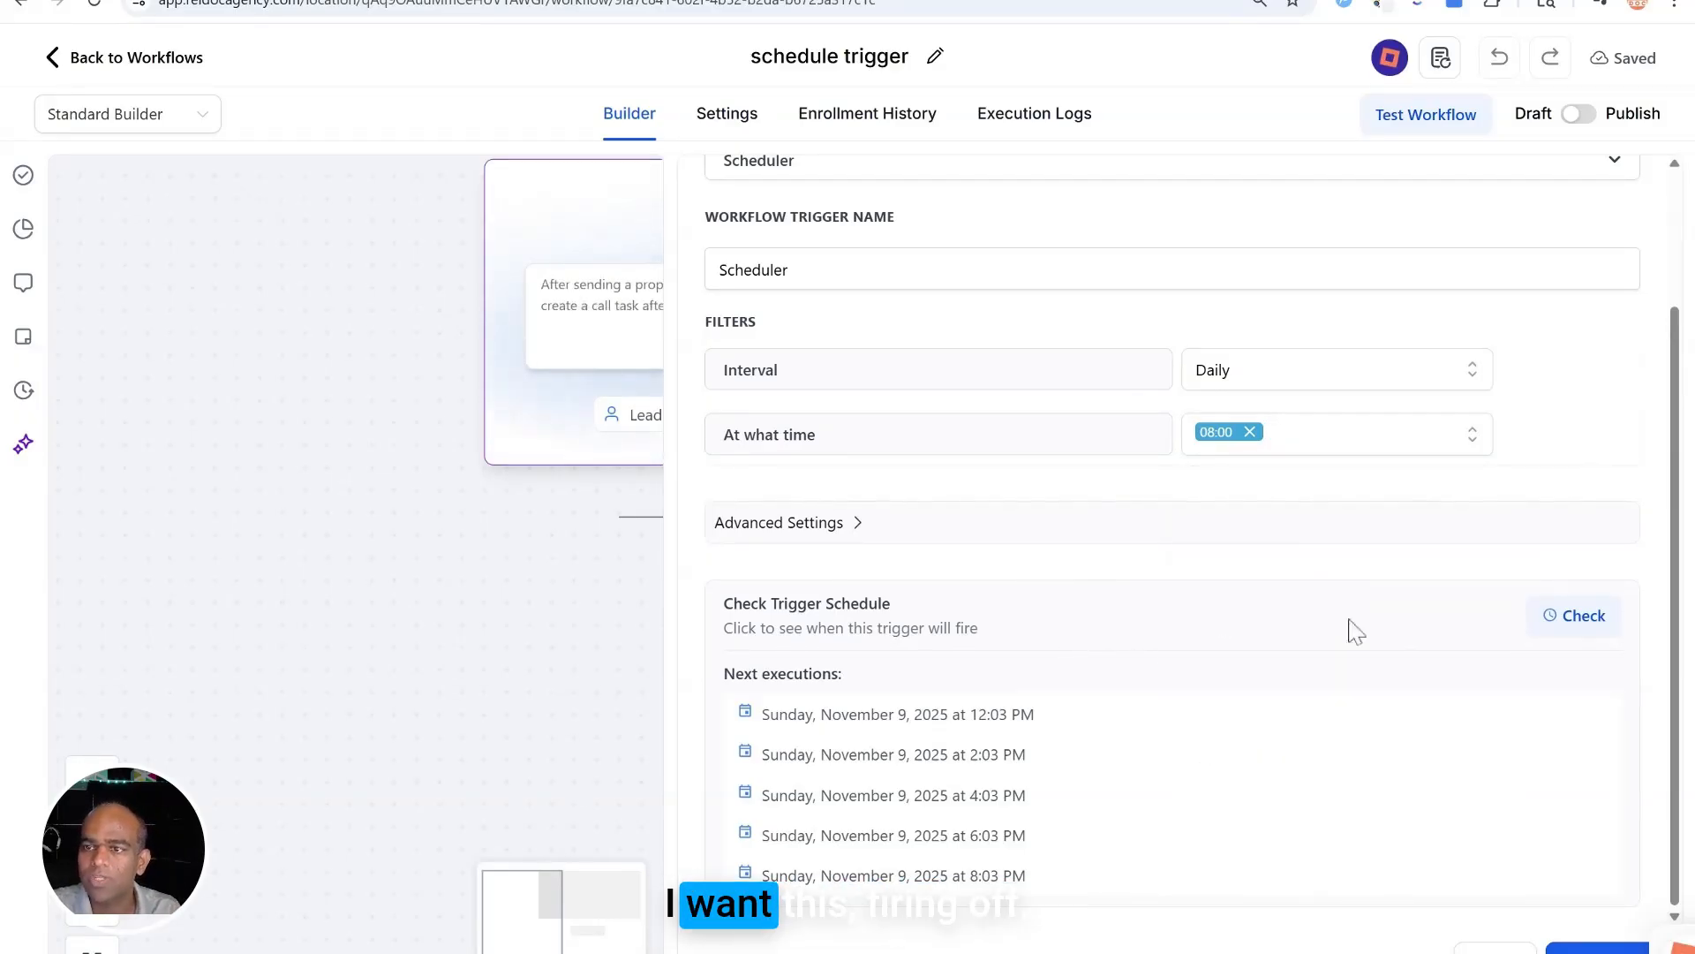
left_click(1580, 617)
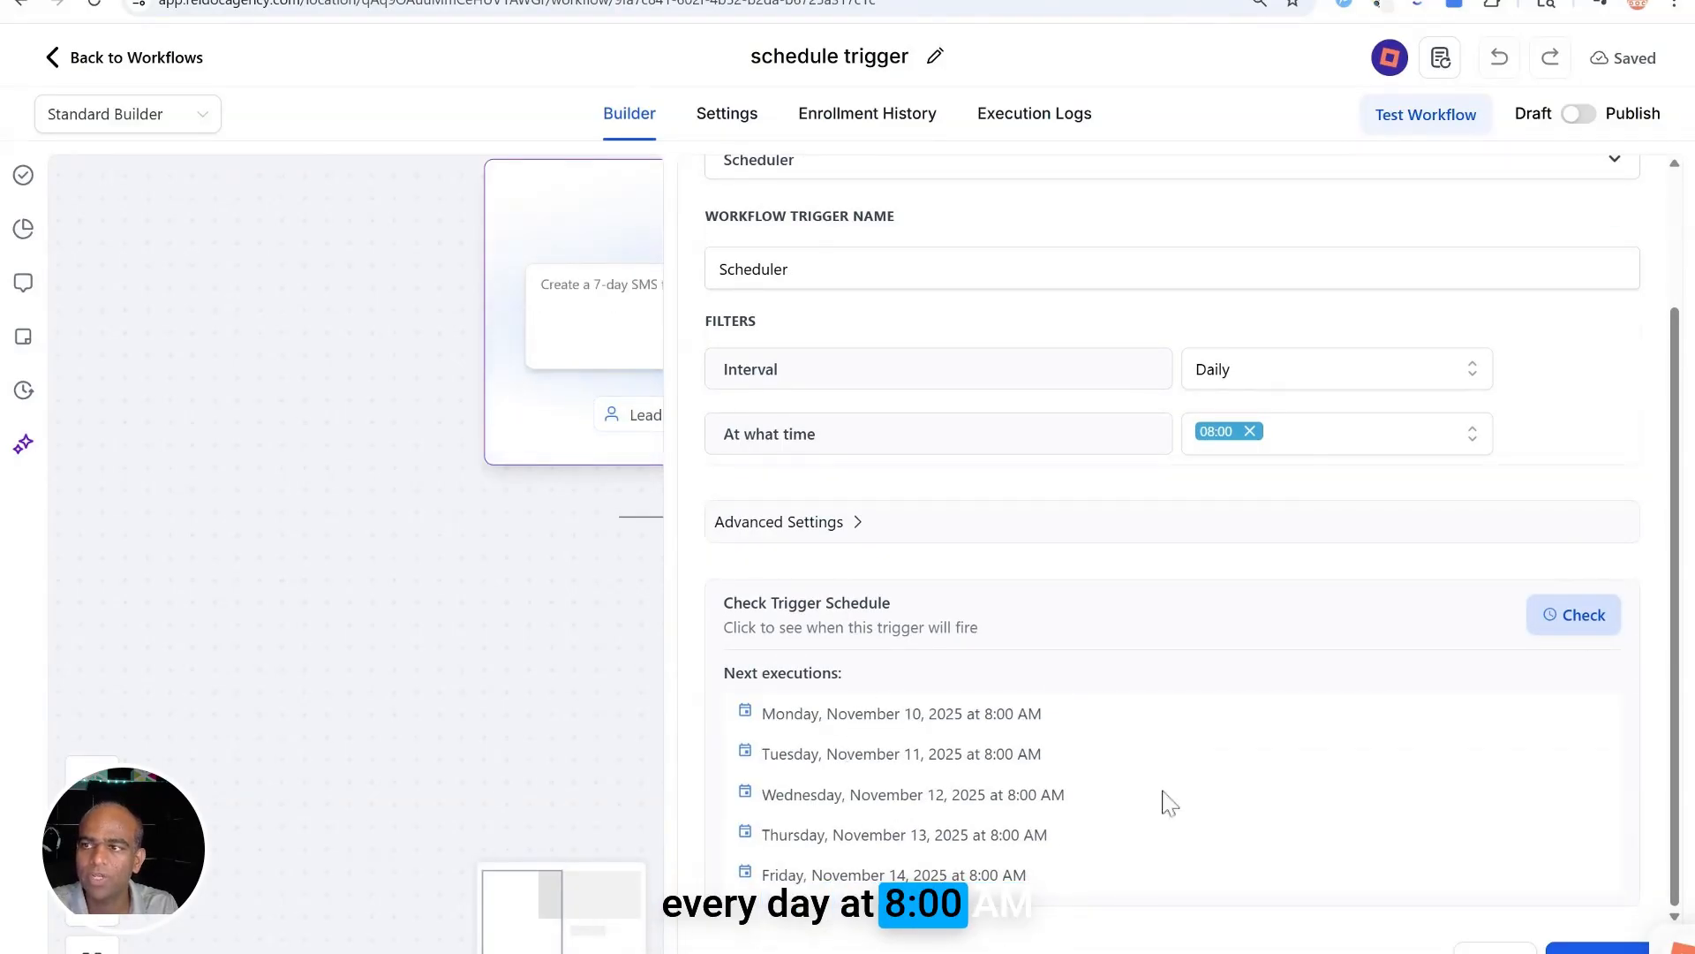
Step: Change the trigger interval to Weekly and select Monday and Thursday as the execution days
left_click(1307, 371)
left_click(1245, 547)
left_click(1307, 434)
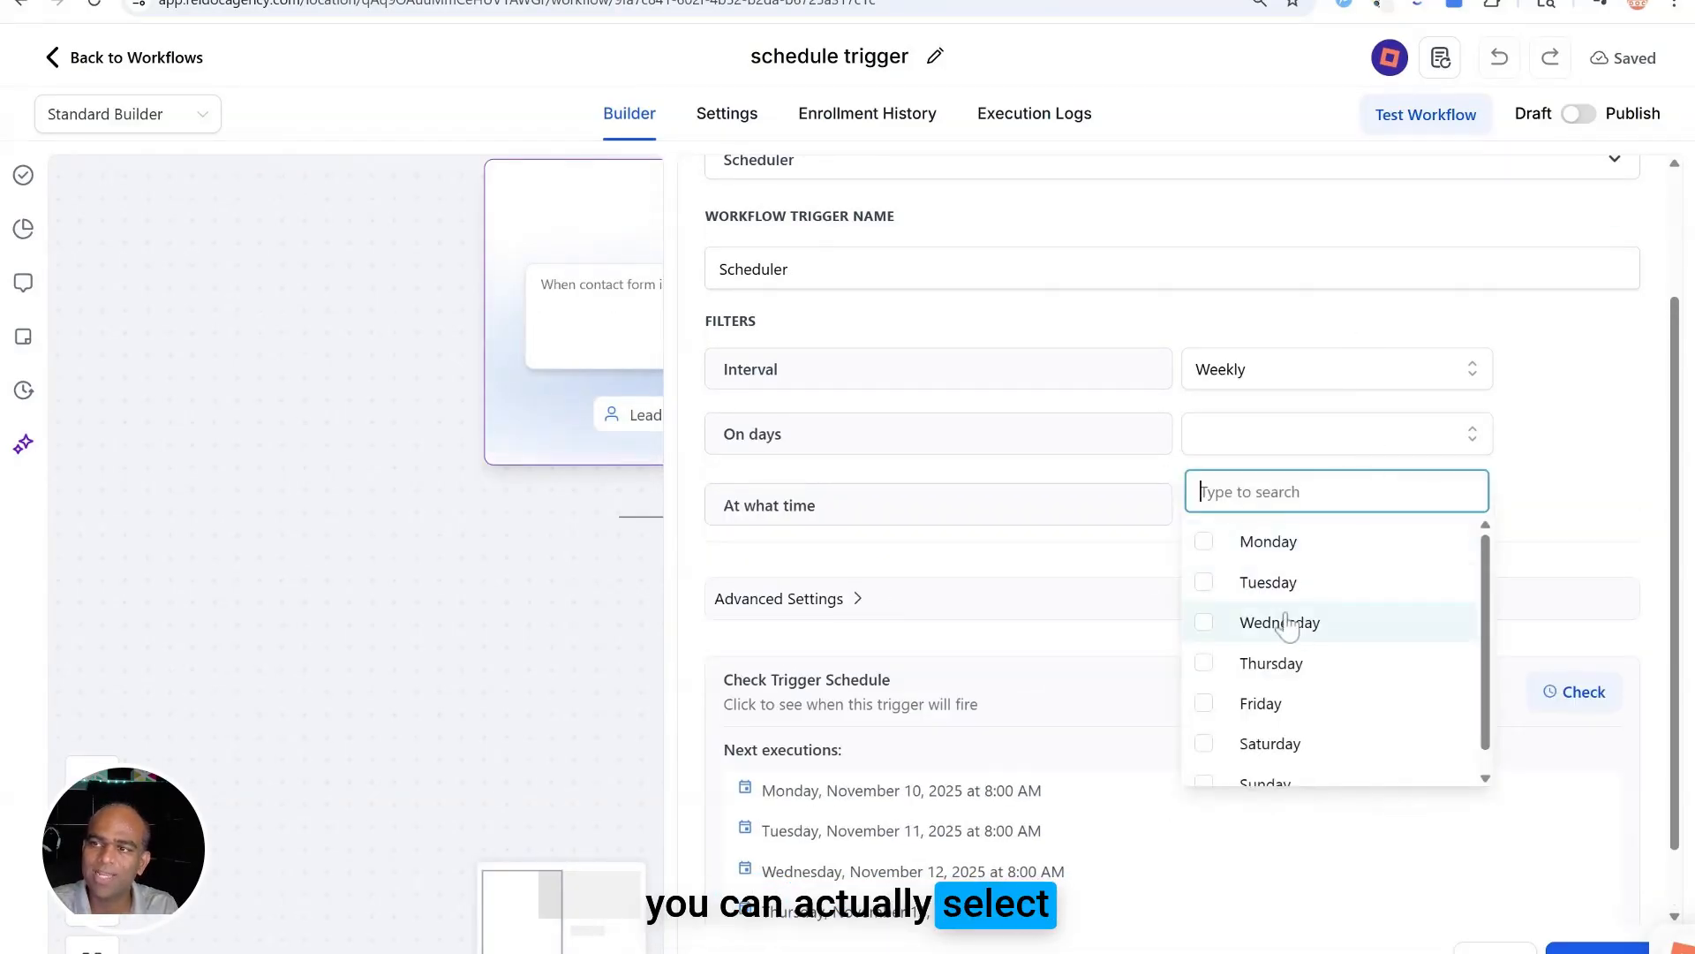
scroll(1324, 662, "down", 1)
left_click(1209, 647)
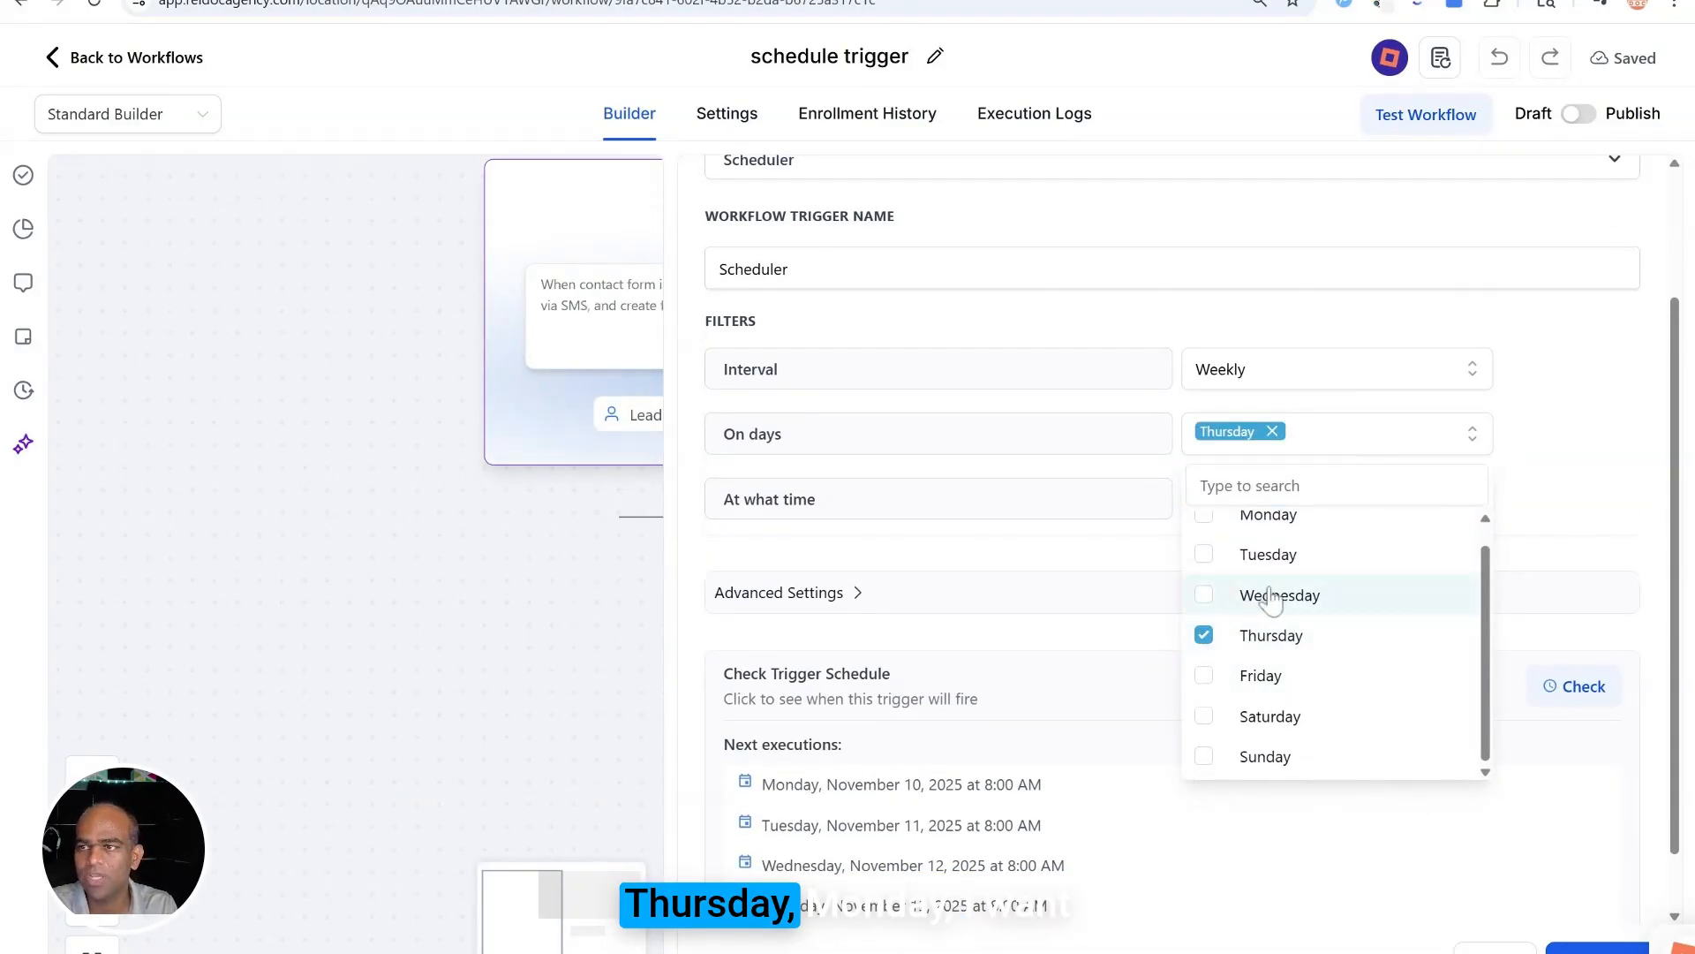
left_click(1219, 521)
left_click(1609, 467)
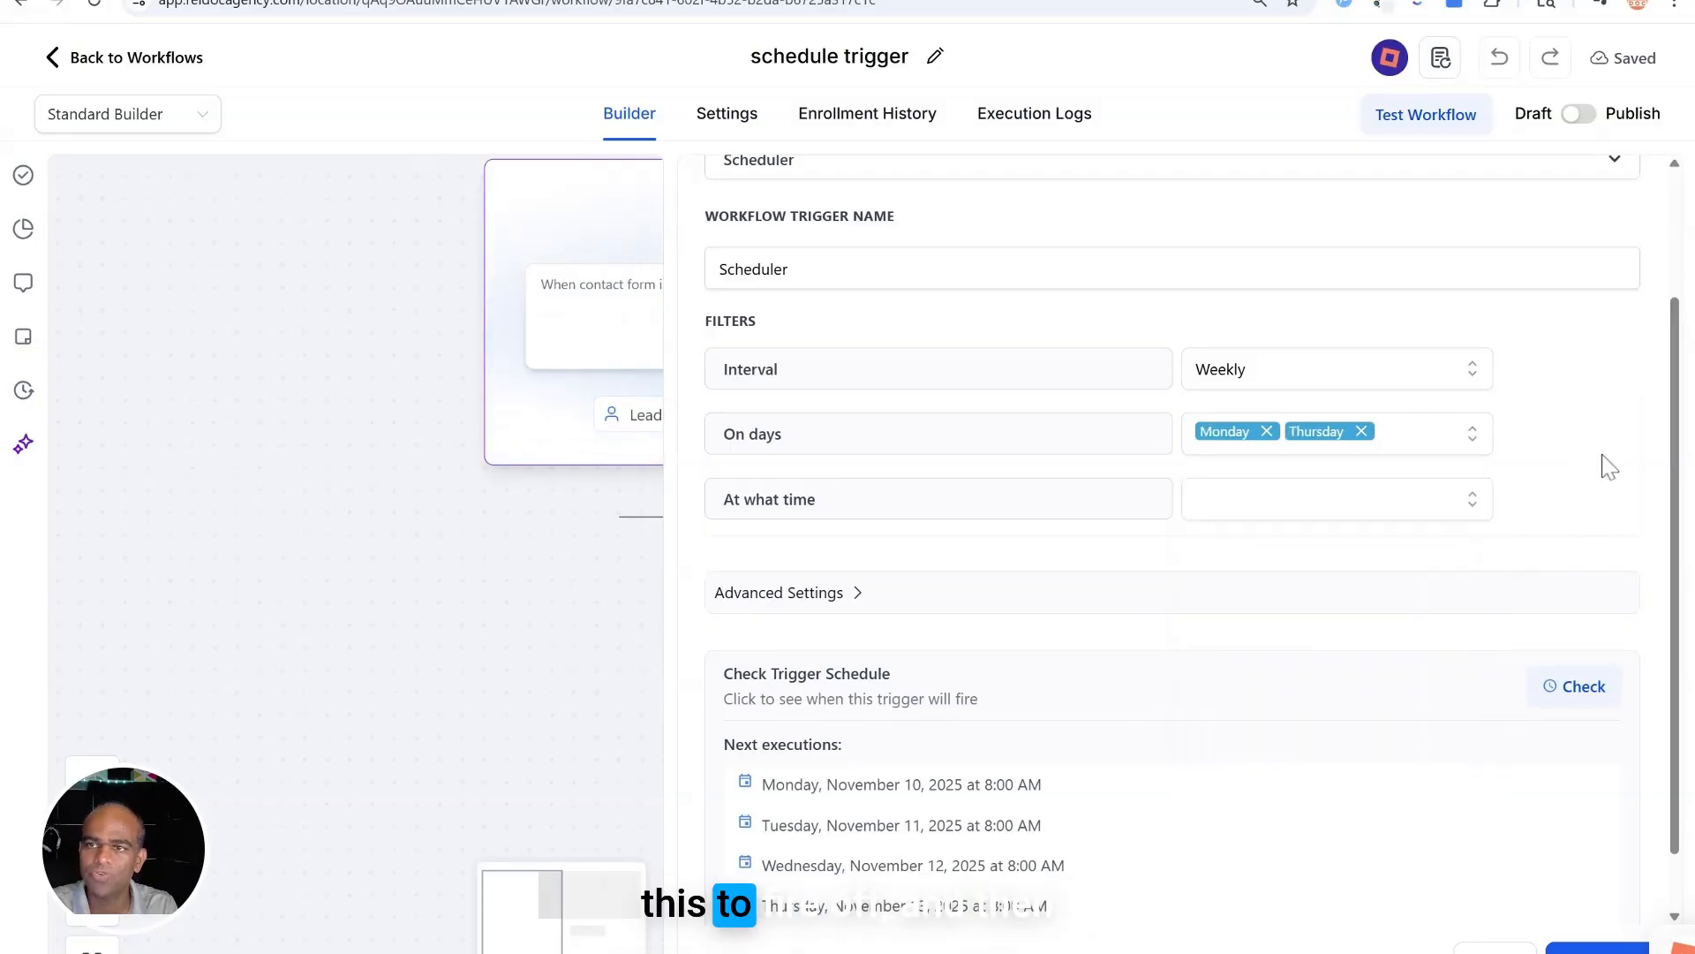
Step: Set the weekly execution times to 02:30 and 03:15 and check the upcoming executions
left_click(1289, 500)
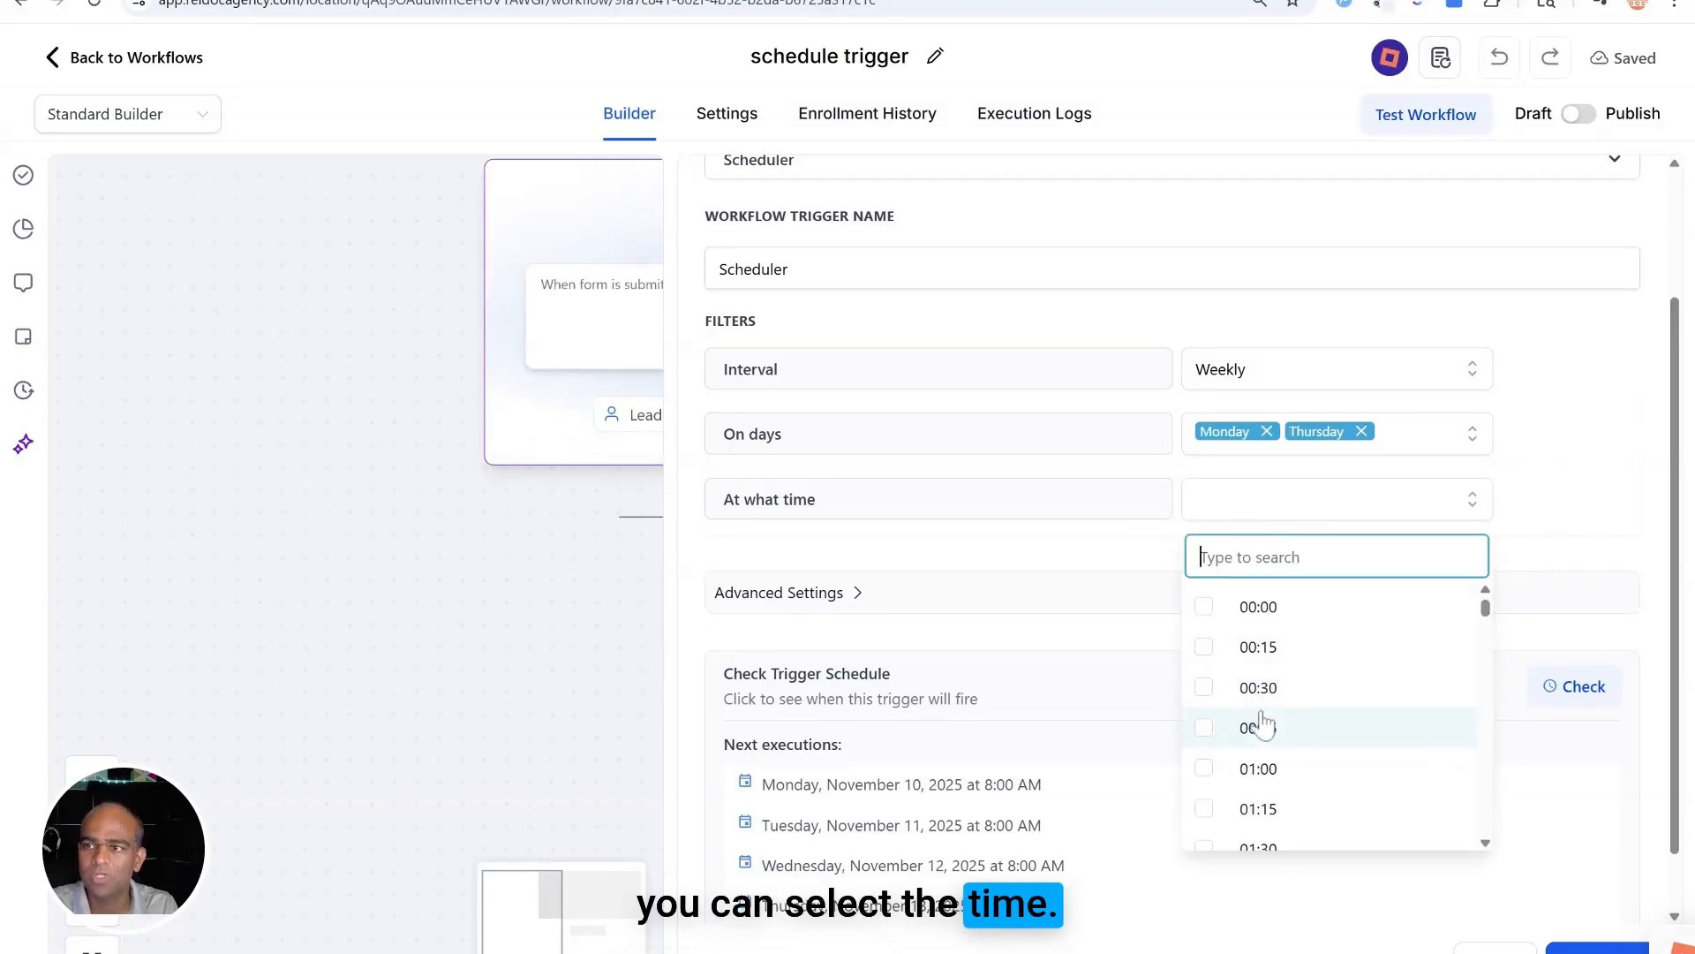
scroll(1264, 725, "down", 3)
left_click(1211, 702)
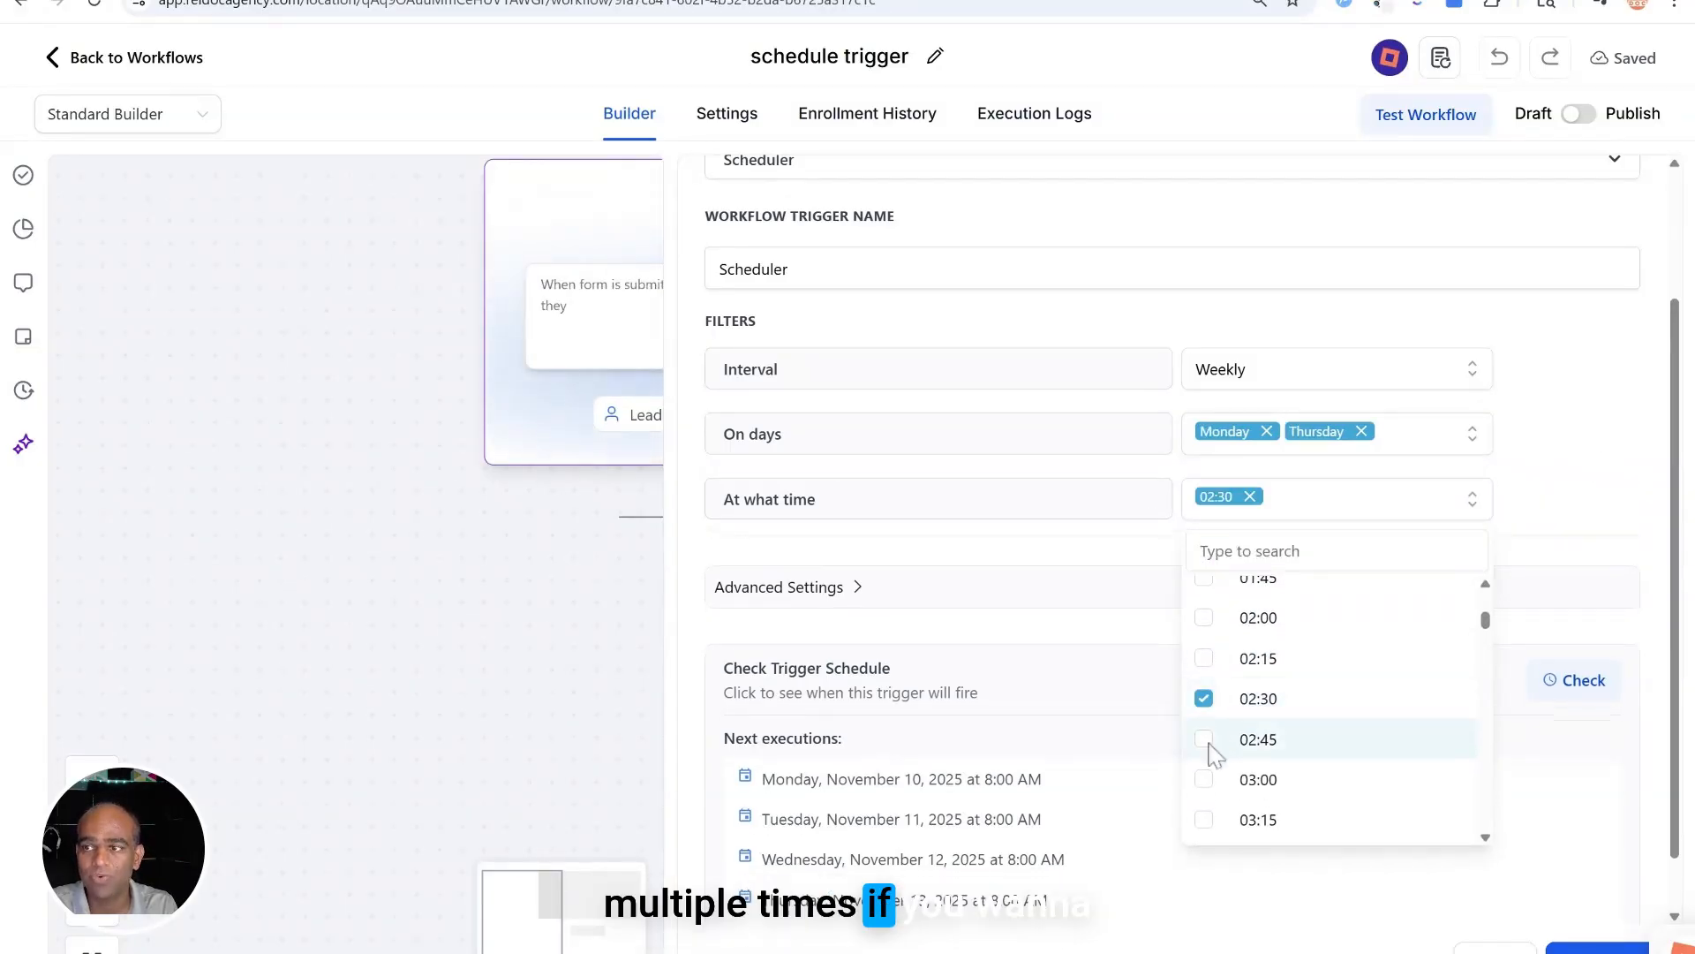
left_click(1206, 820)
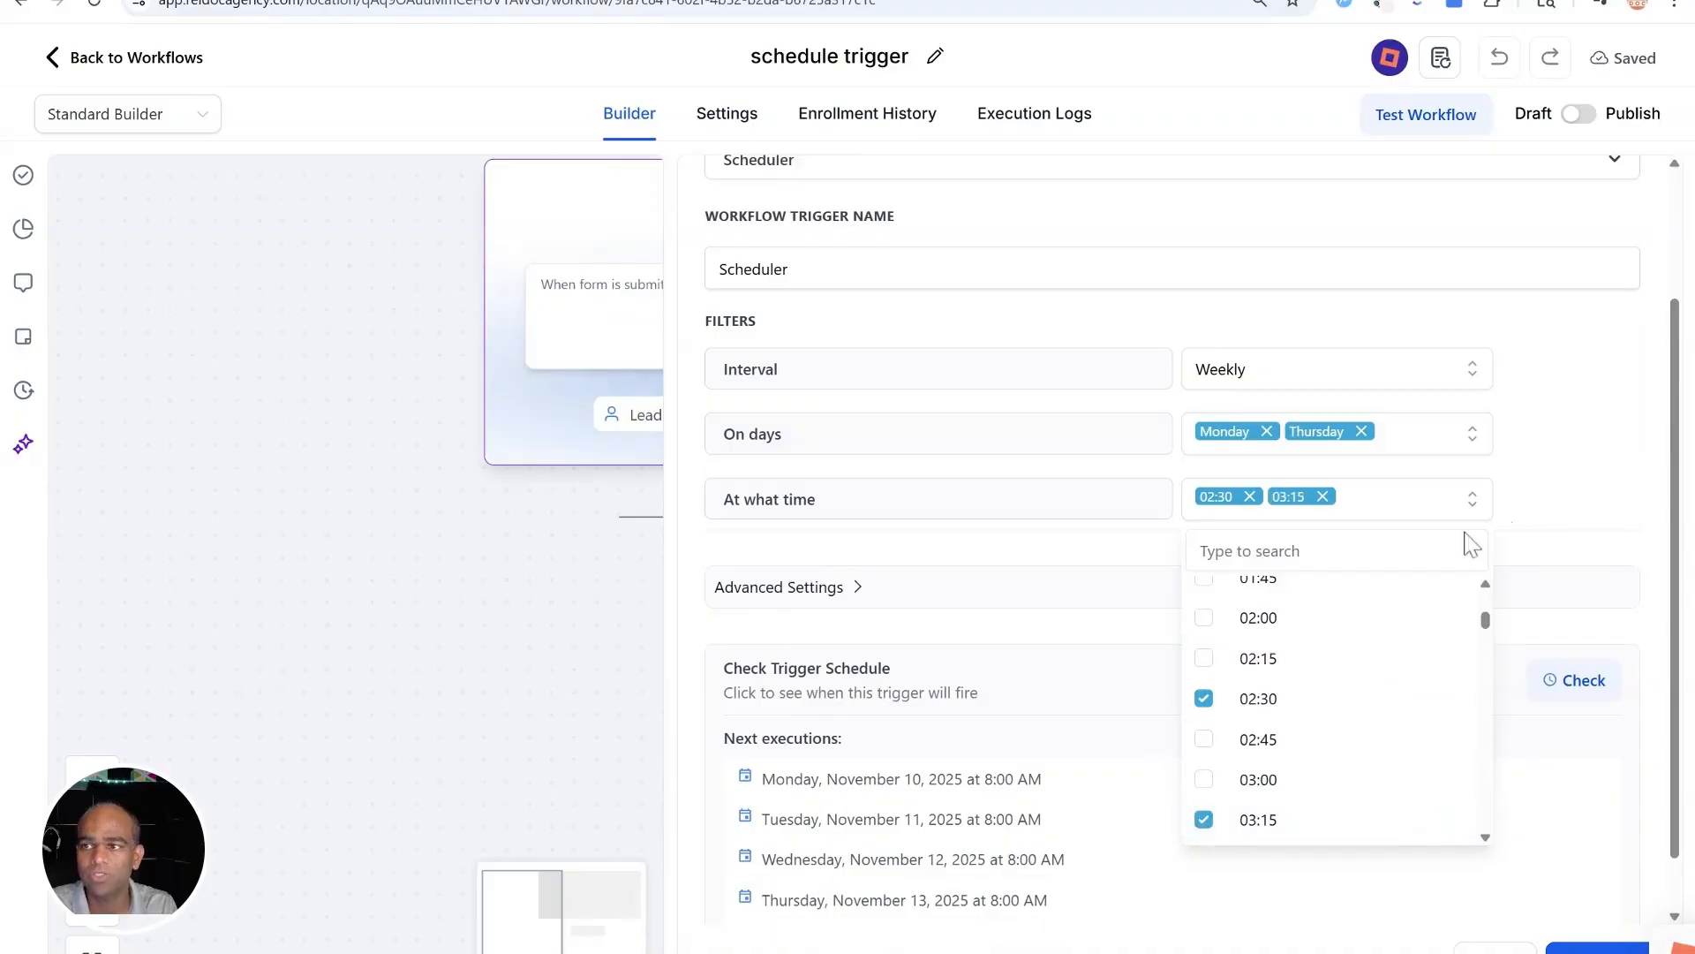
left_click(1556, 539)
left_click(1576, 680)
scroll(919, 745, "down", 1)
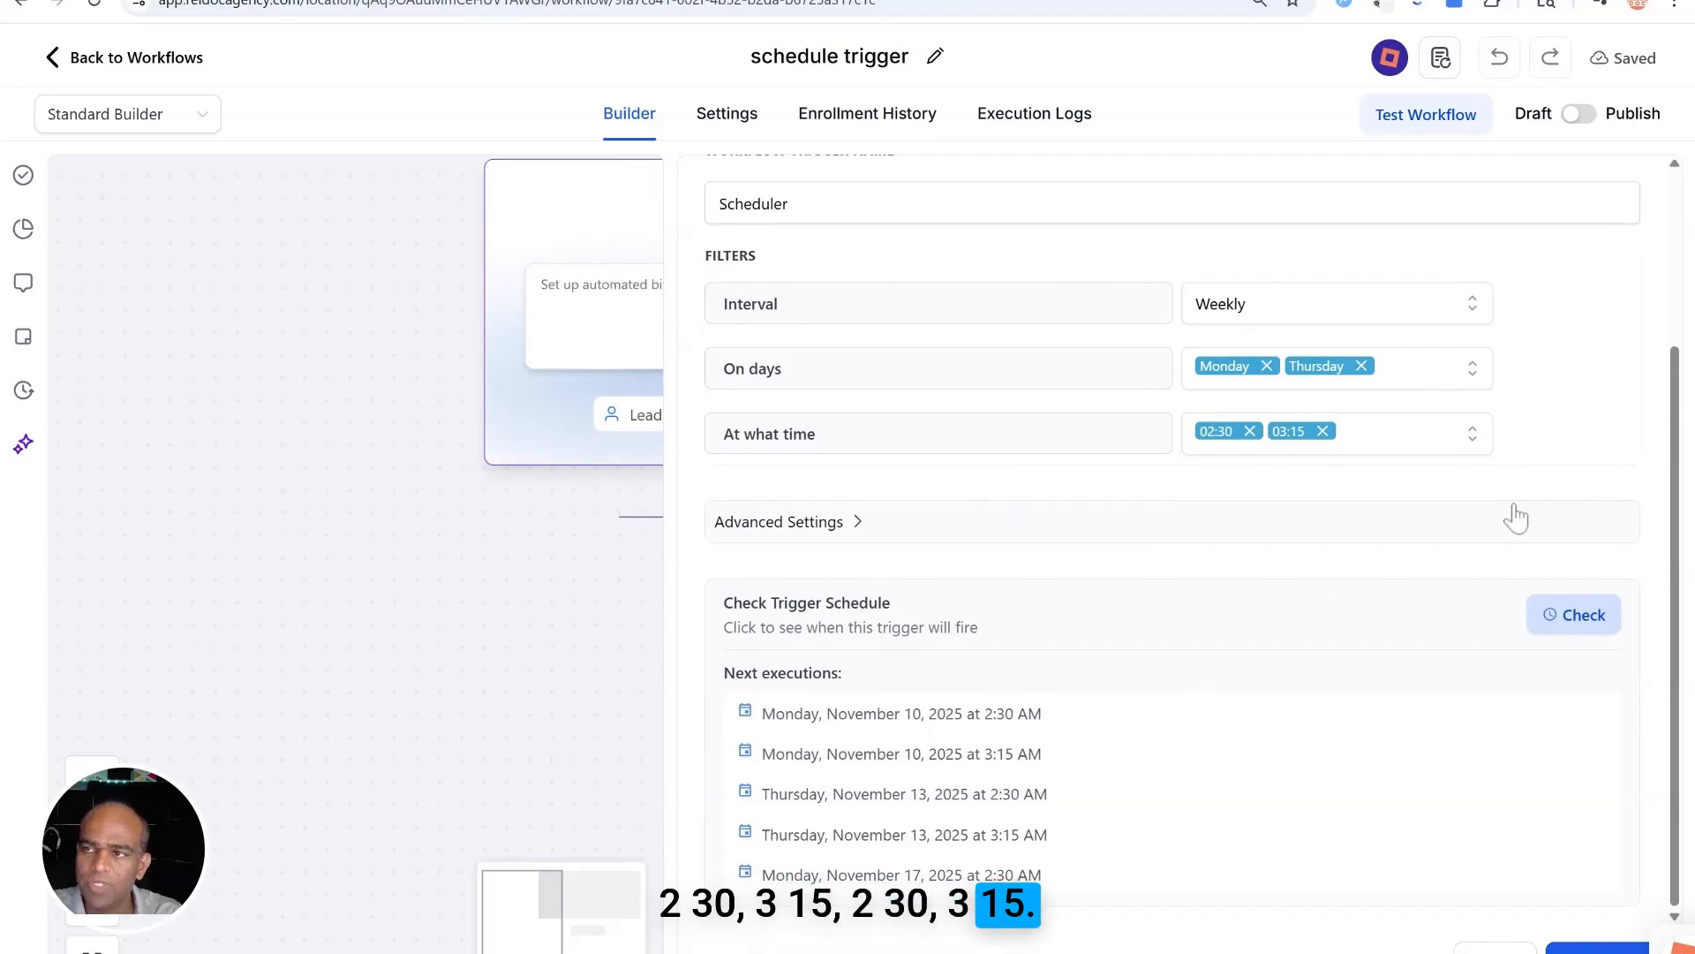
Step: Change the interval to Monthly with the Days of month pattern and select days 1 and 16
left_click(1411, 309)
left_click(1289, 528)
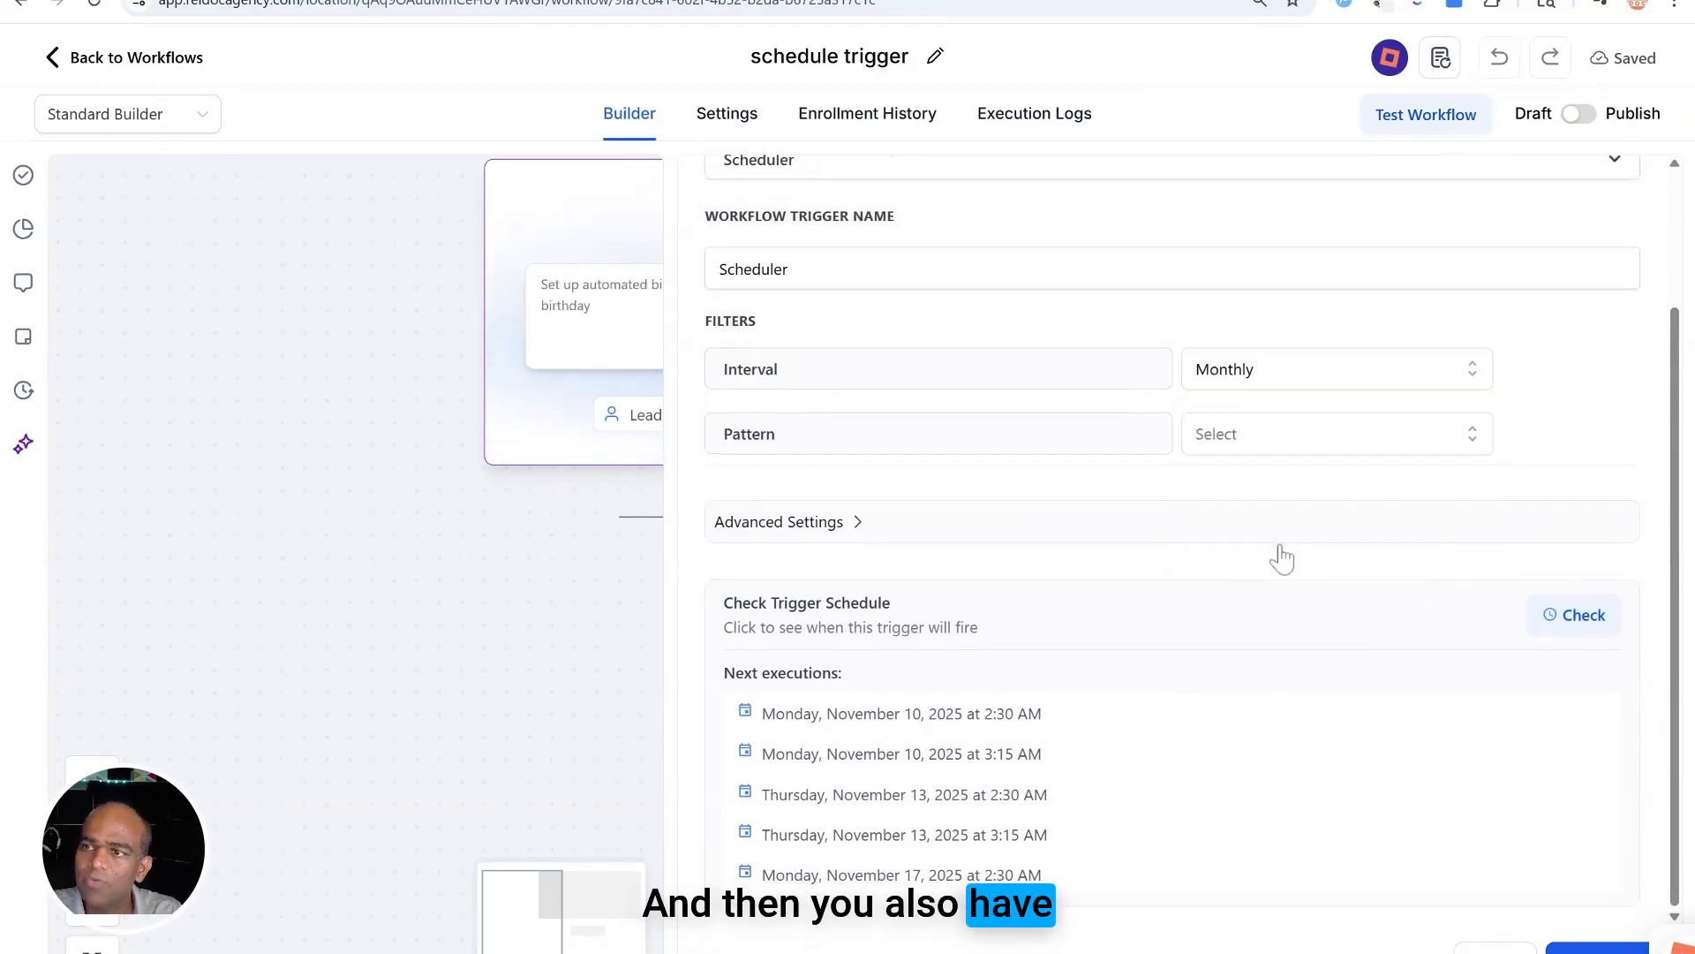
left_click(1329, 446)
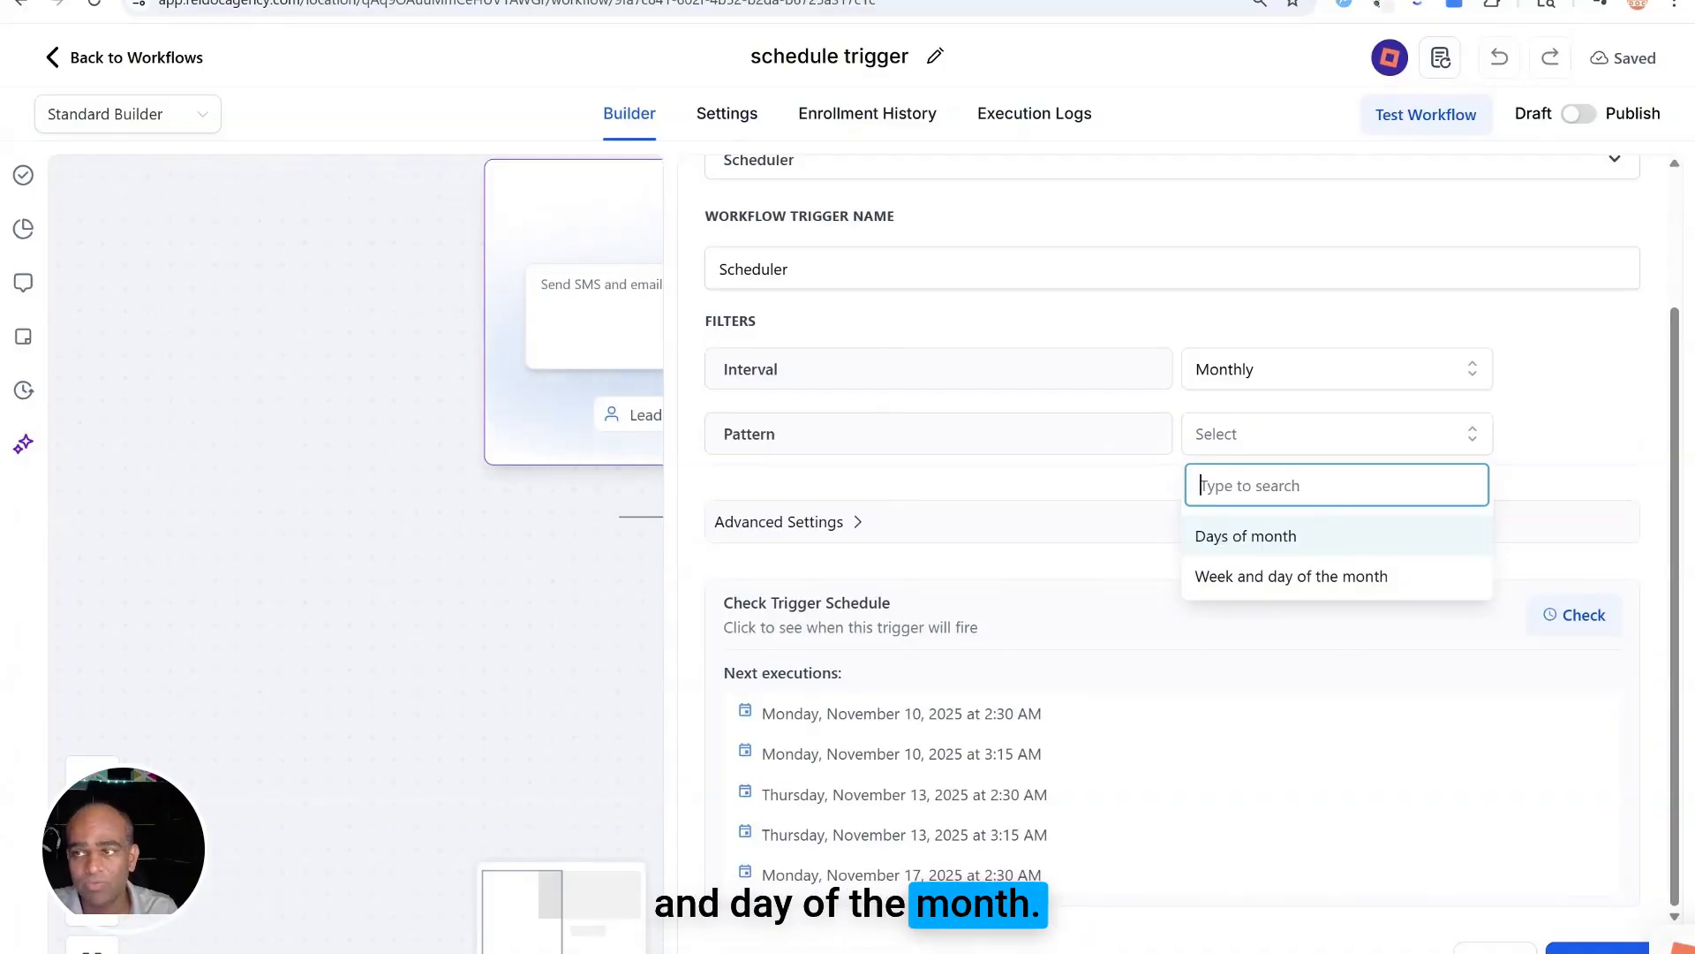
left_click(1304, 542)
left_click(1406, 512)
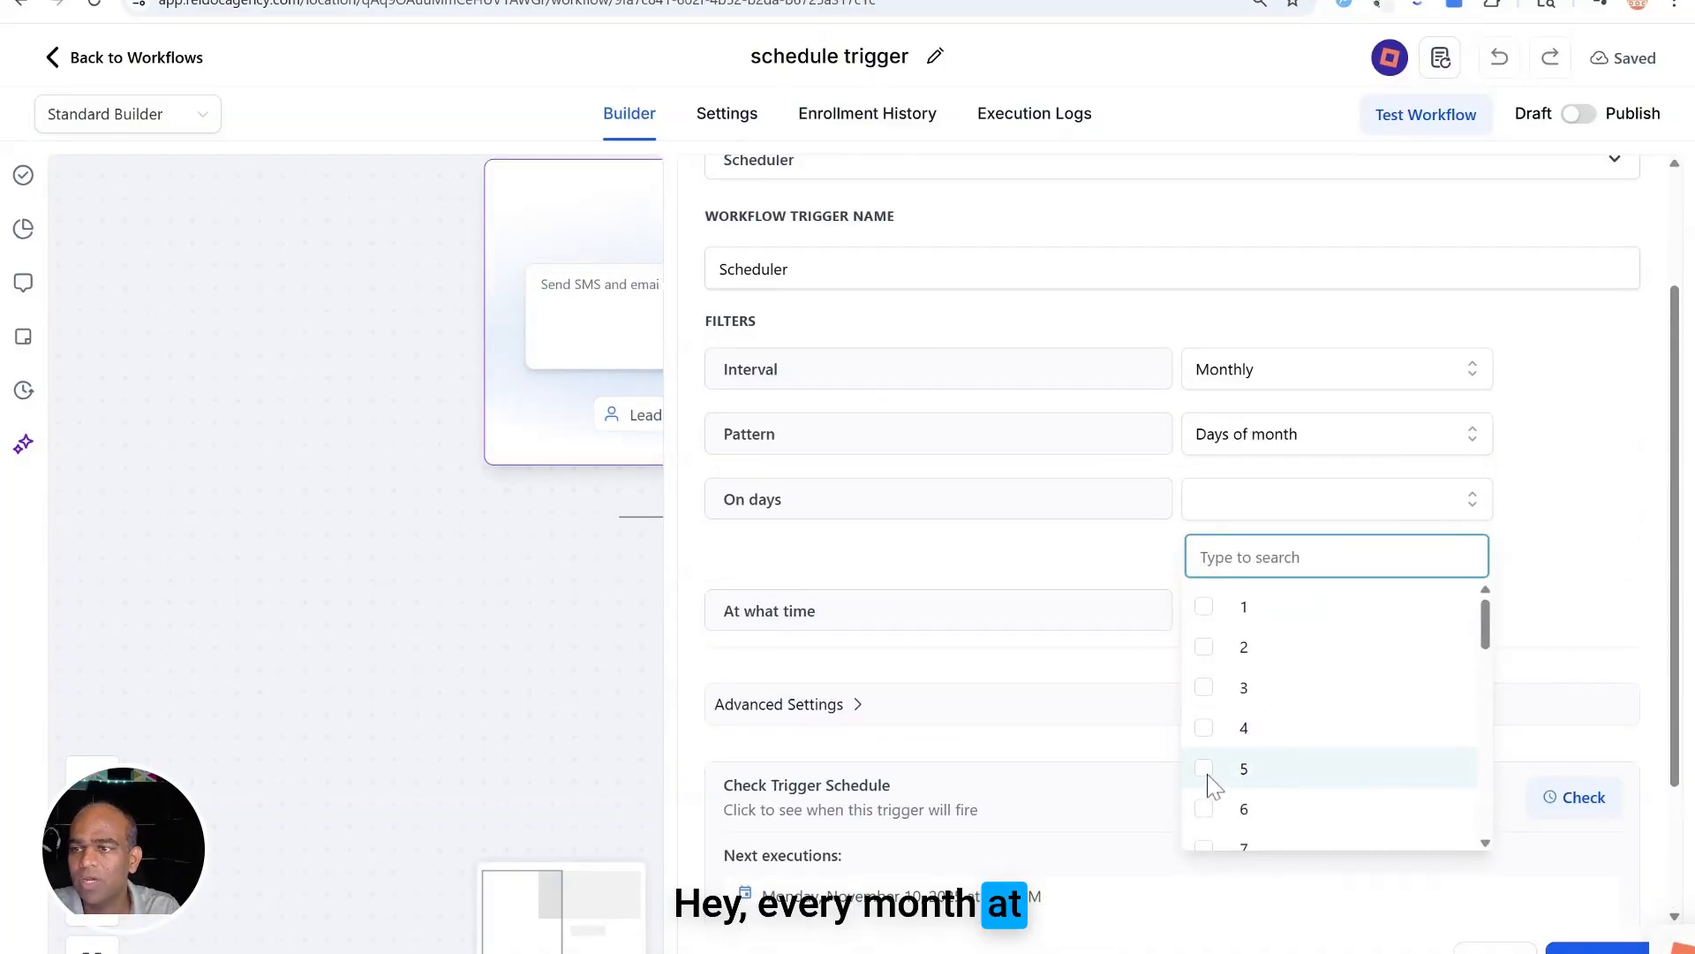
left_click(1204, 609)
scroll(1325, 724, "down", 5)
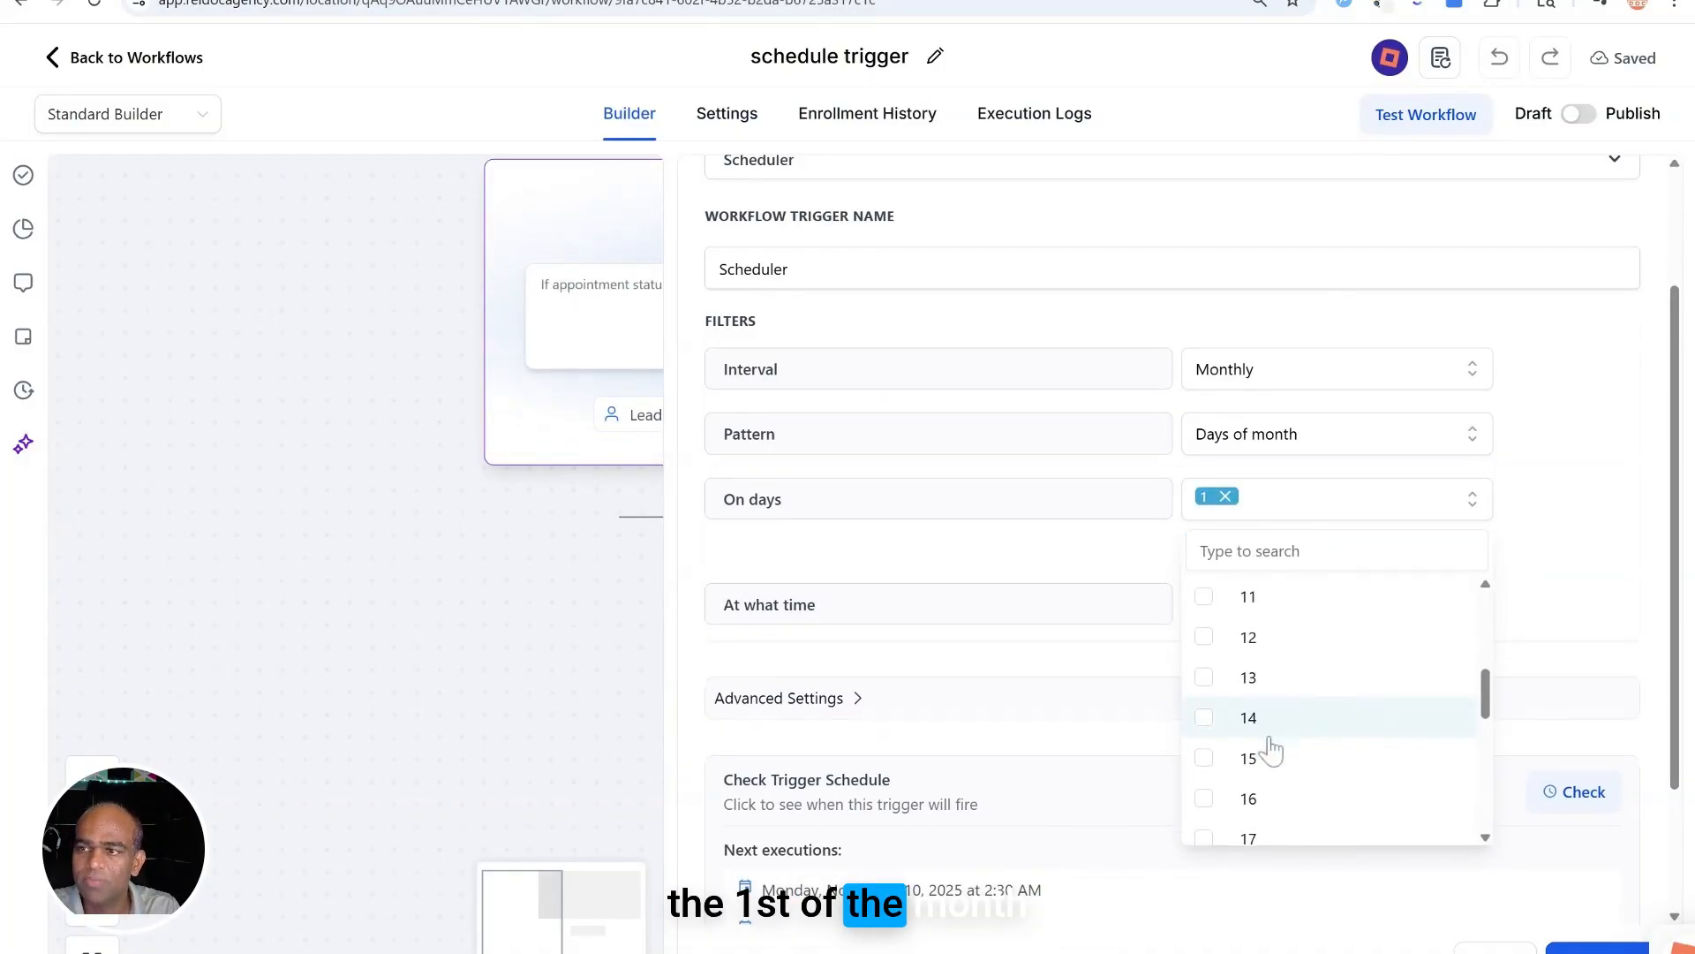
left_click(1204, 697)
left_click(1591, 553)
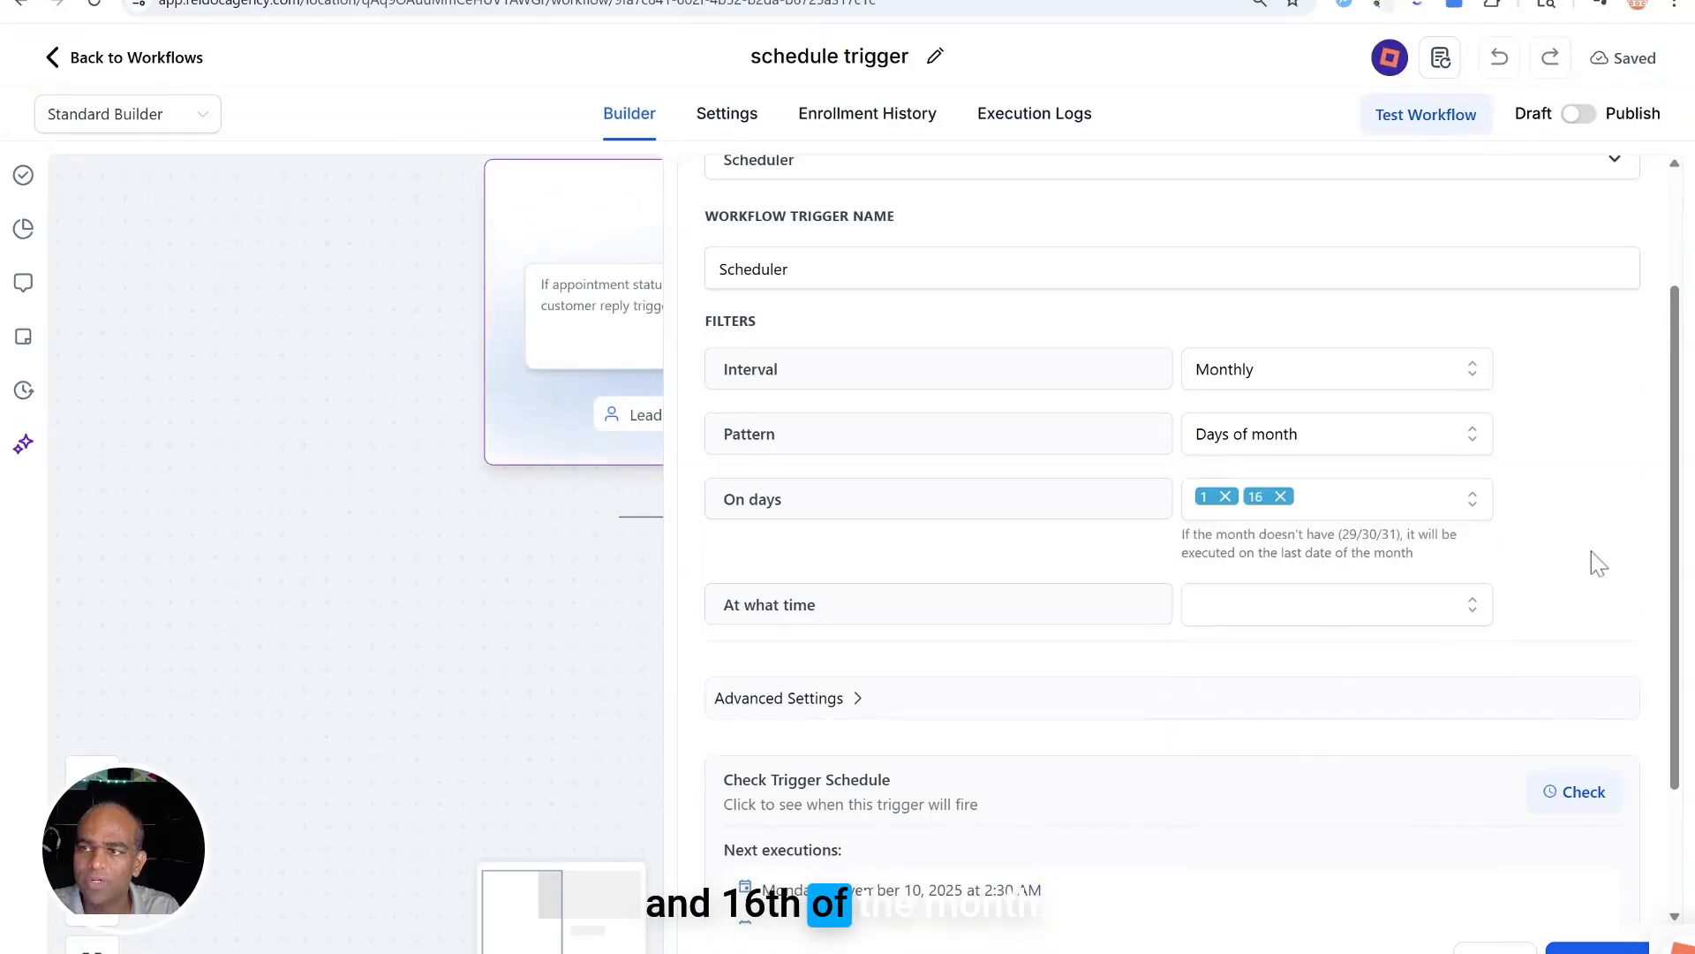
Step: Set the monthly execution time to 08:00 and check the trigger's upcoming executions
left_click(1336, 606)
scroll(1332, 813, "down", 15)
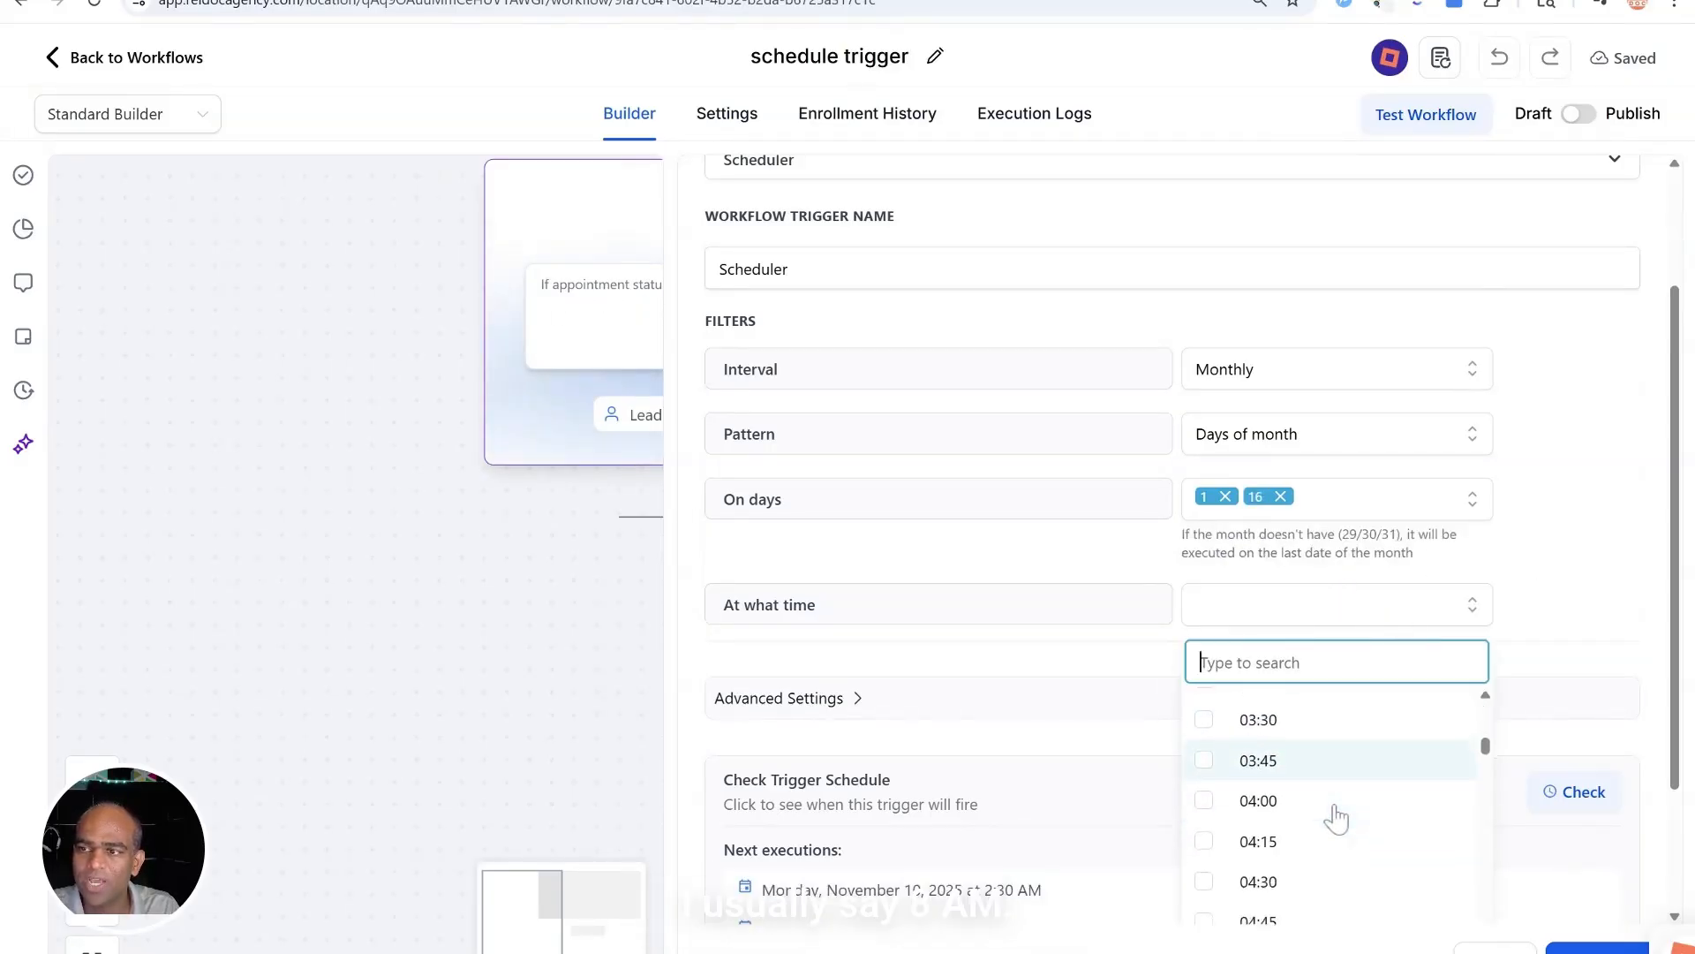
scroll(1305, 768, "up", 3)
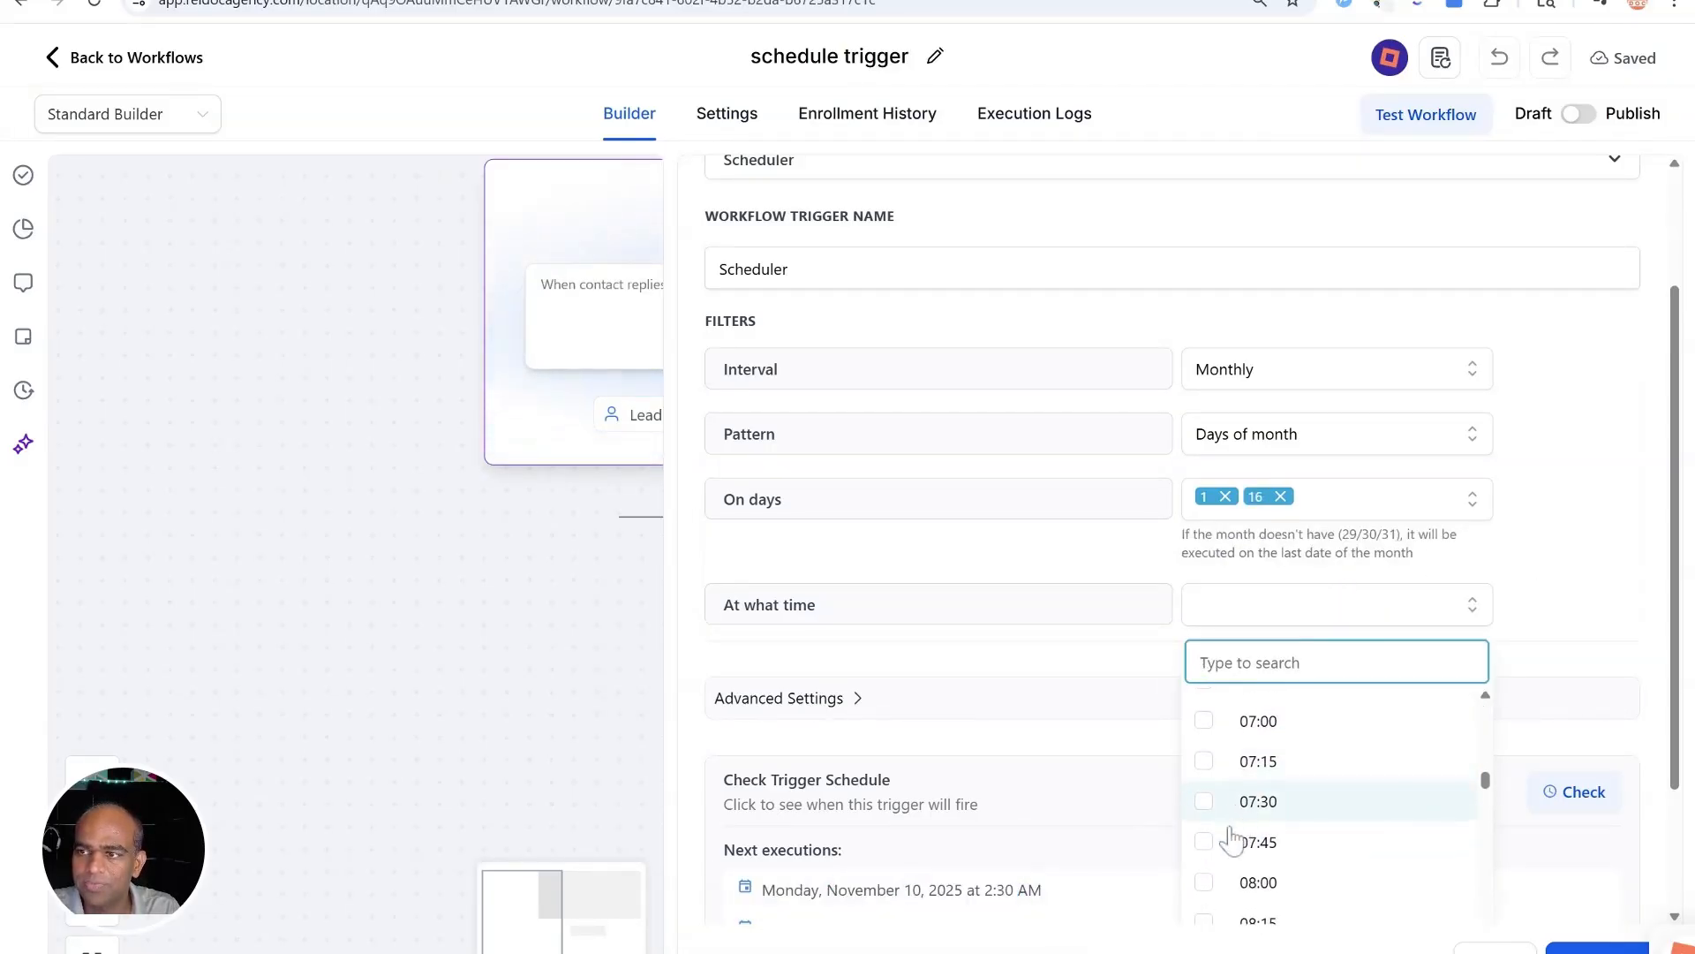
left_click(1206, 878)
left_click(1644, 630)
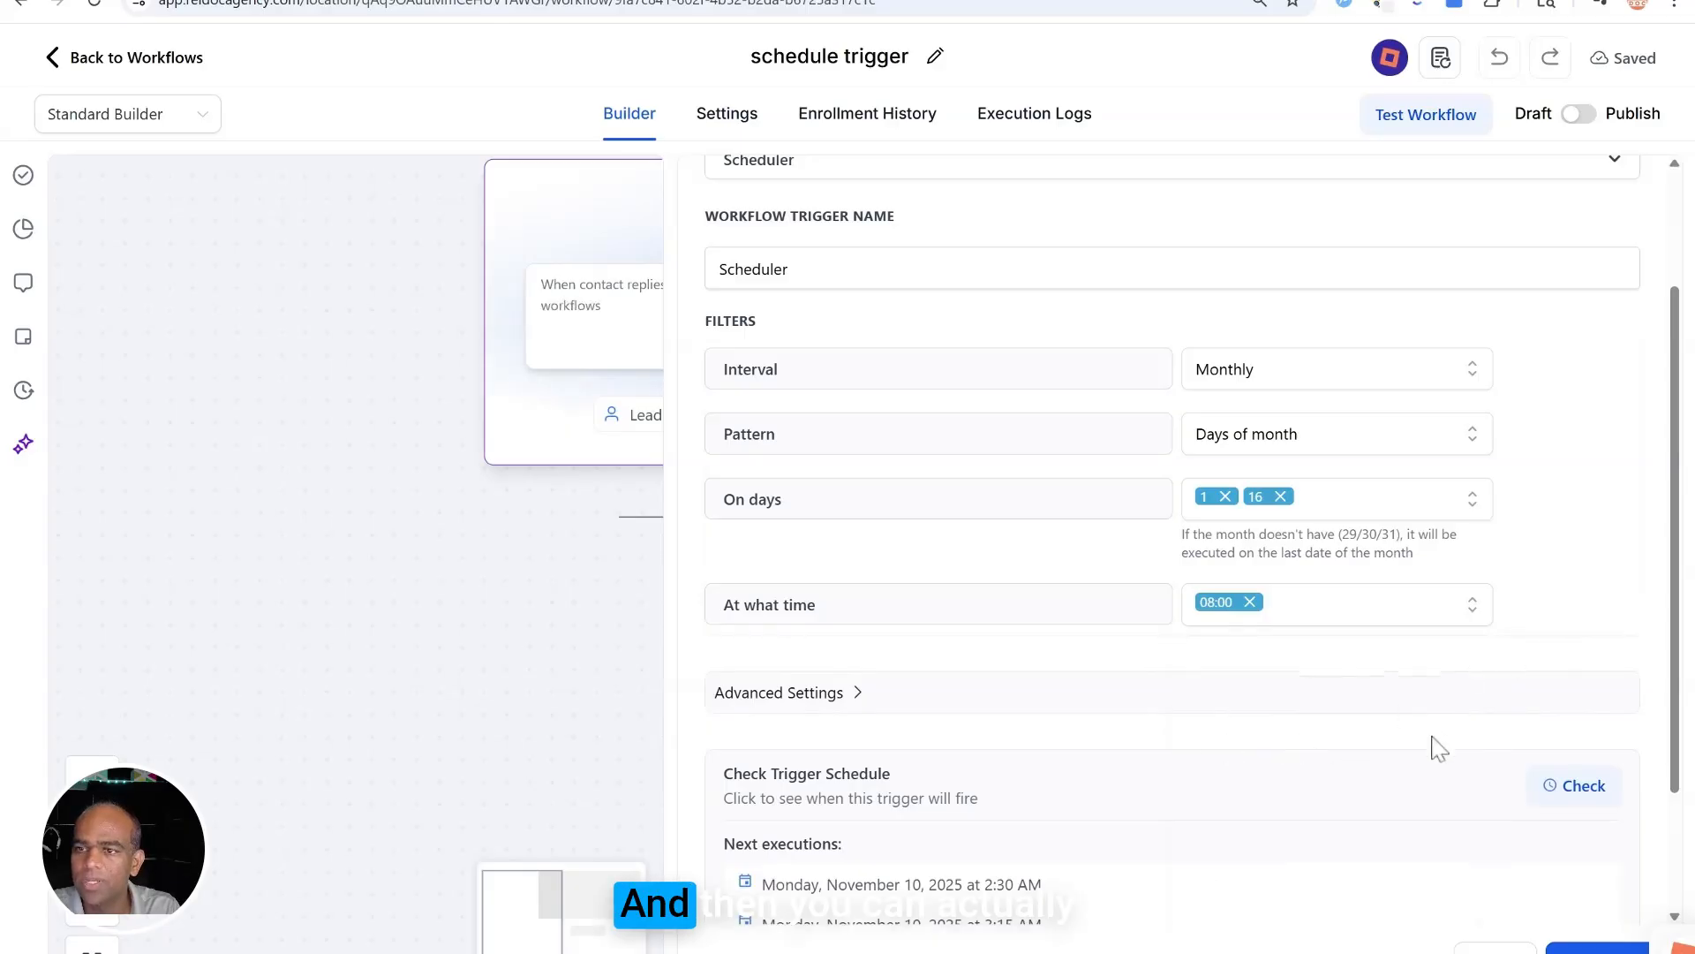
left_click(1576, 785)
scroll(1593, 691, "down", 2)
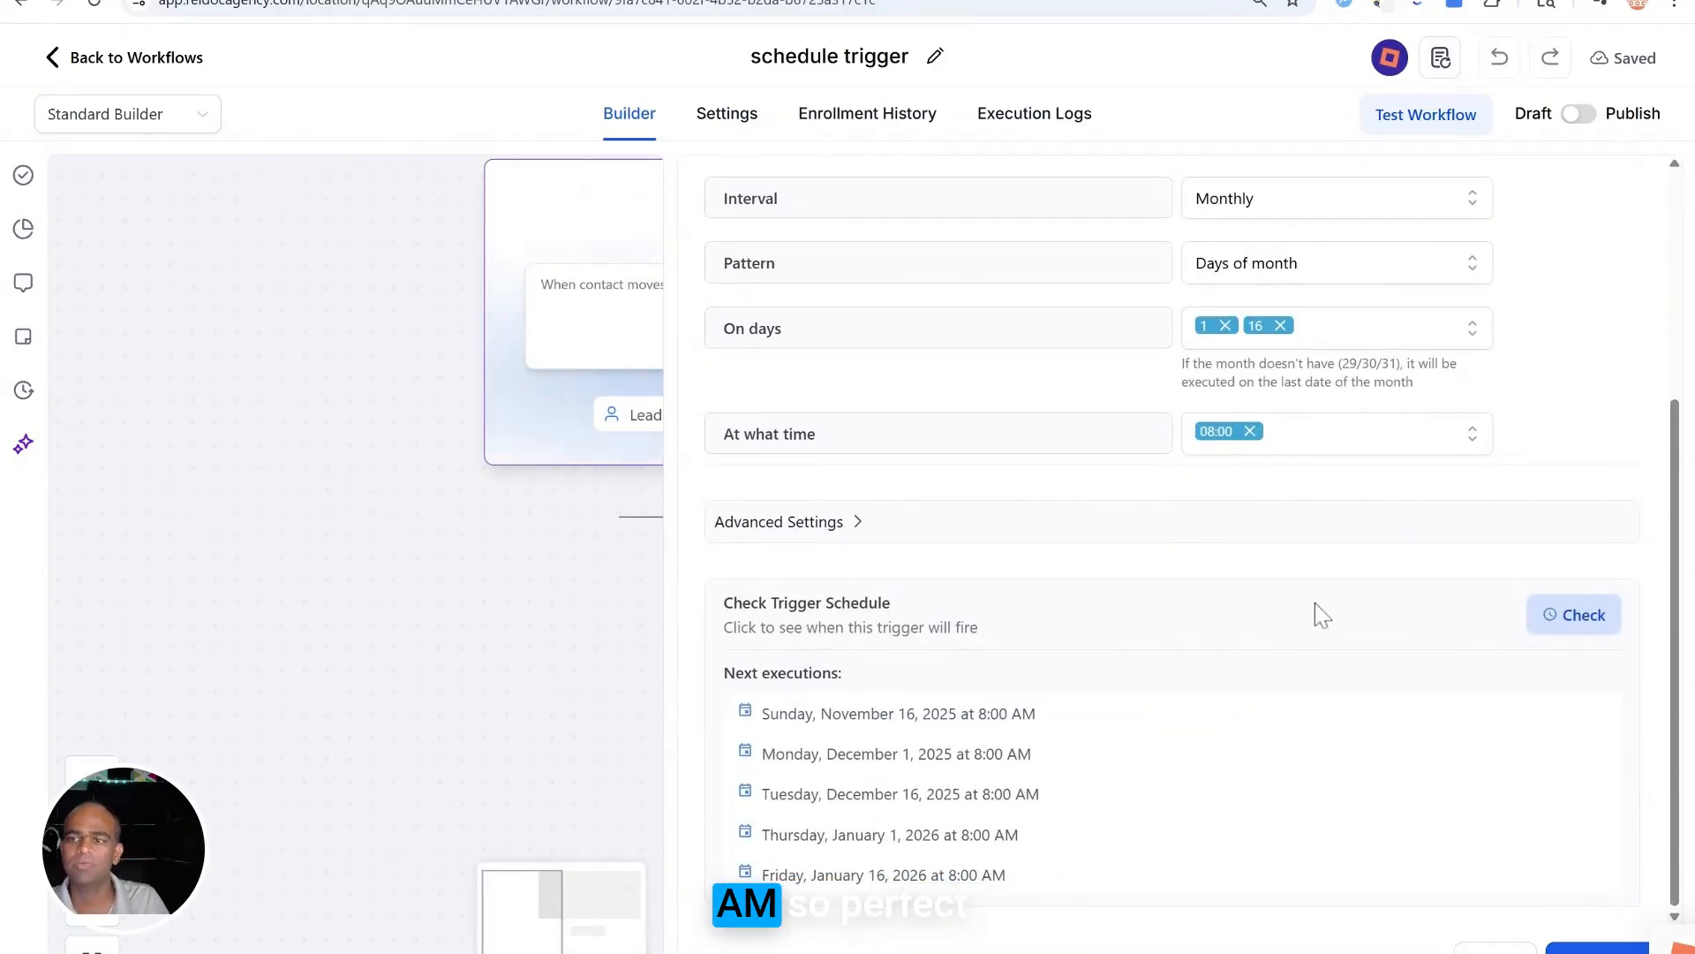
Step: Change the monthly pattern to Week and day of the month, selecting the First week and Monday
left_click(1437, 267)
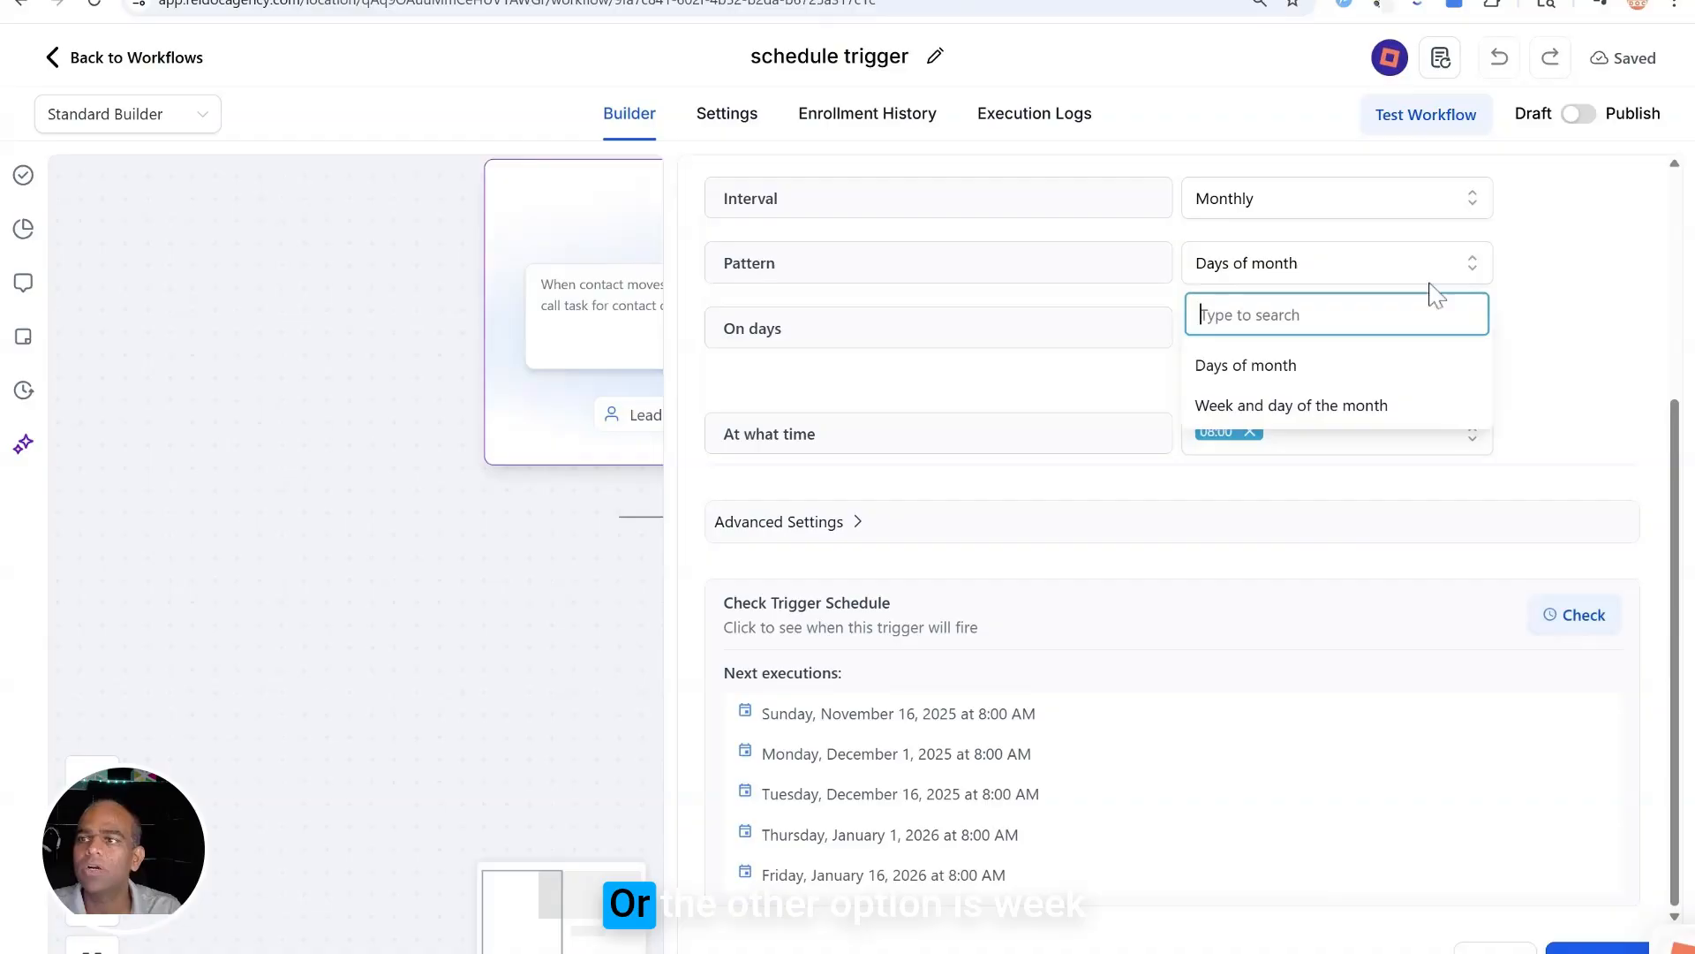
left_click(1370, 405)
left_click(1408, 331)
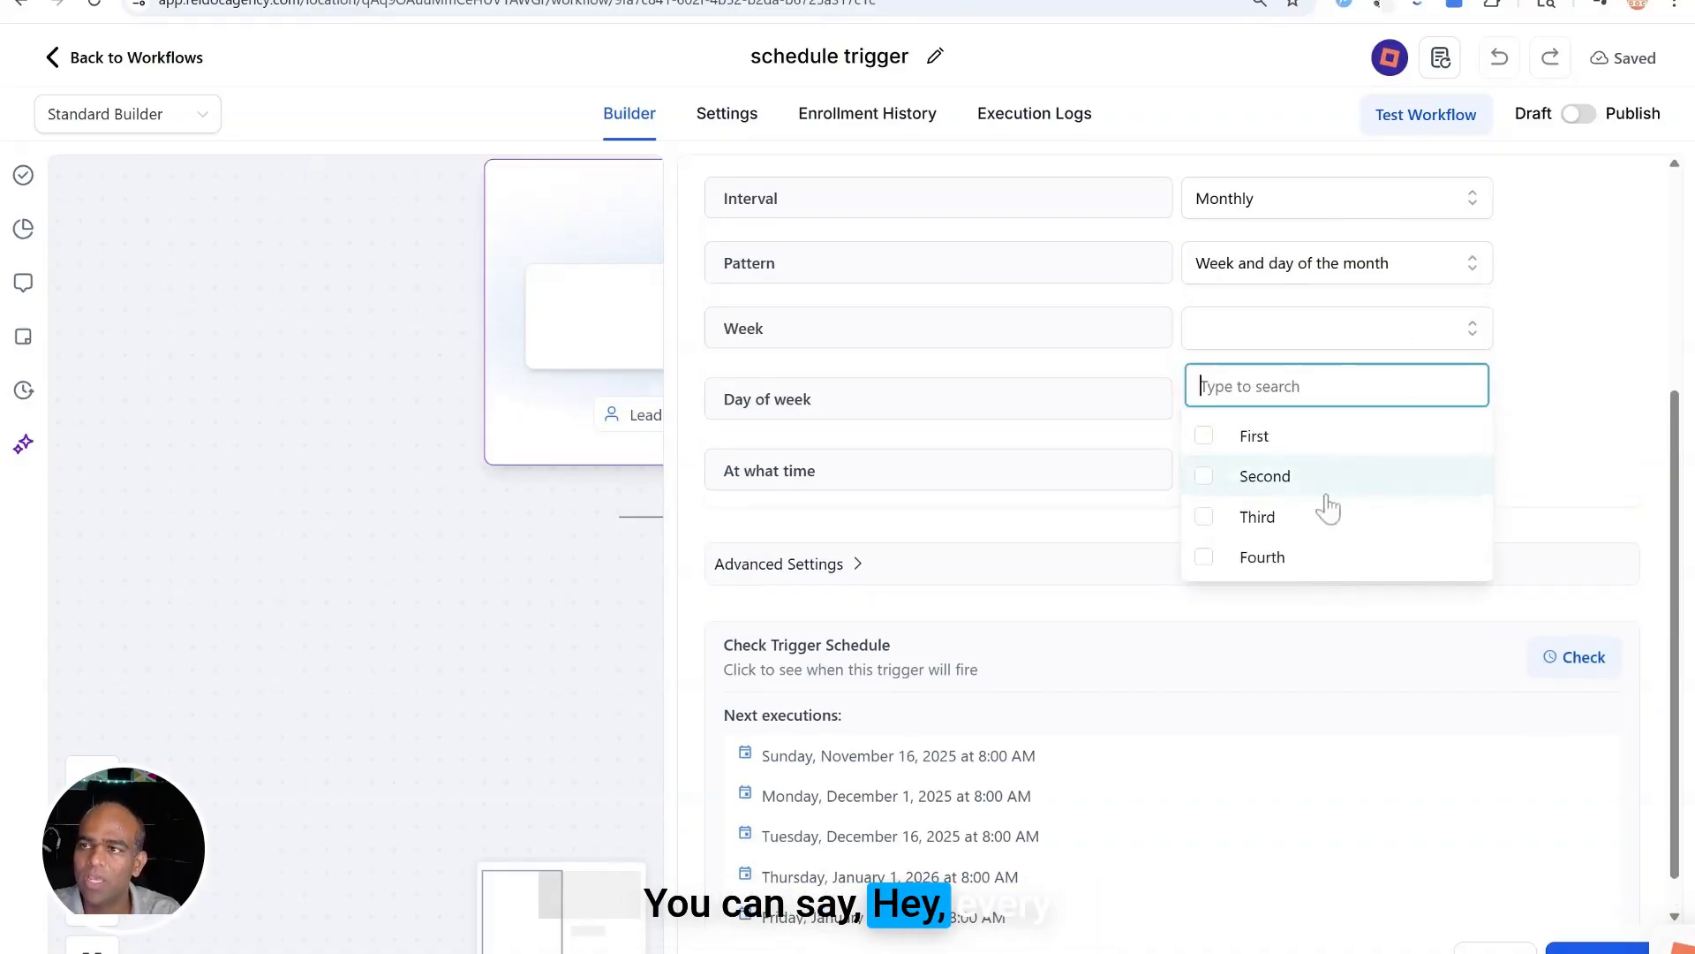
left_click(1258, 442)
left_click(1480, 424)
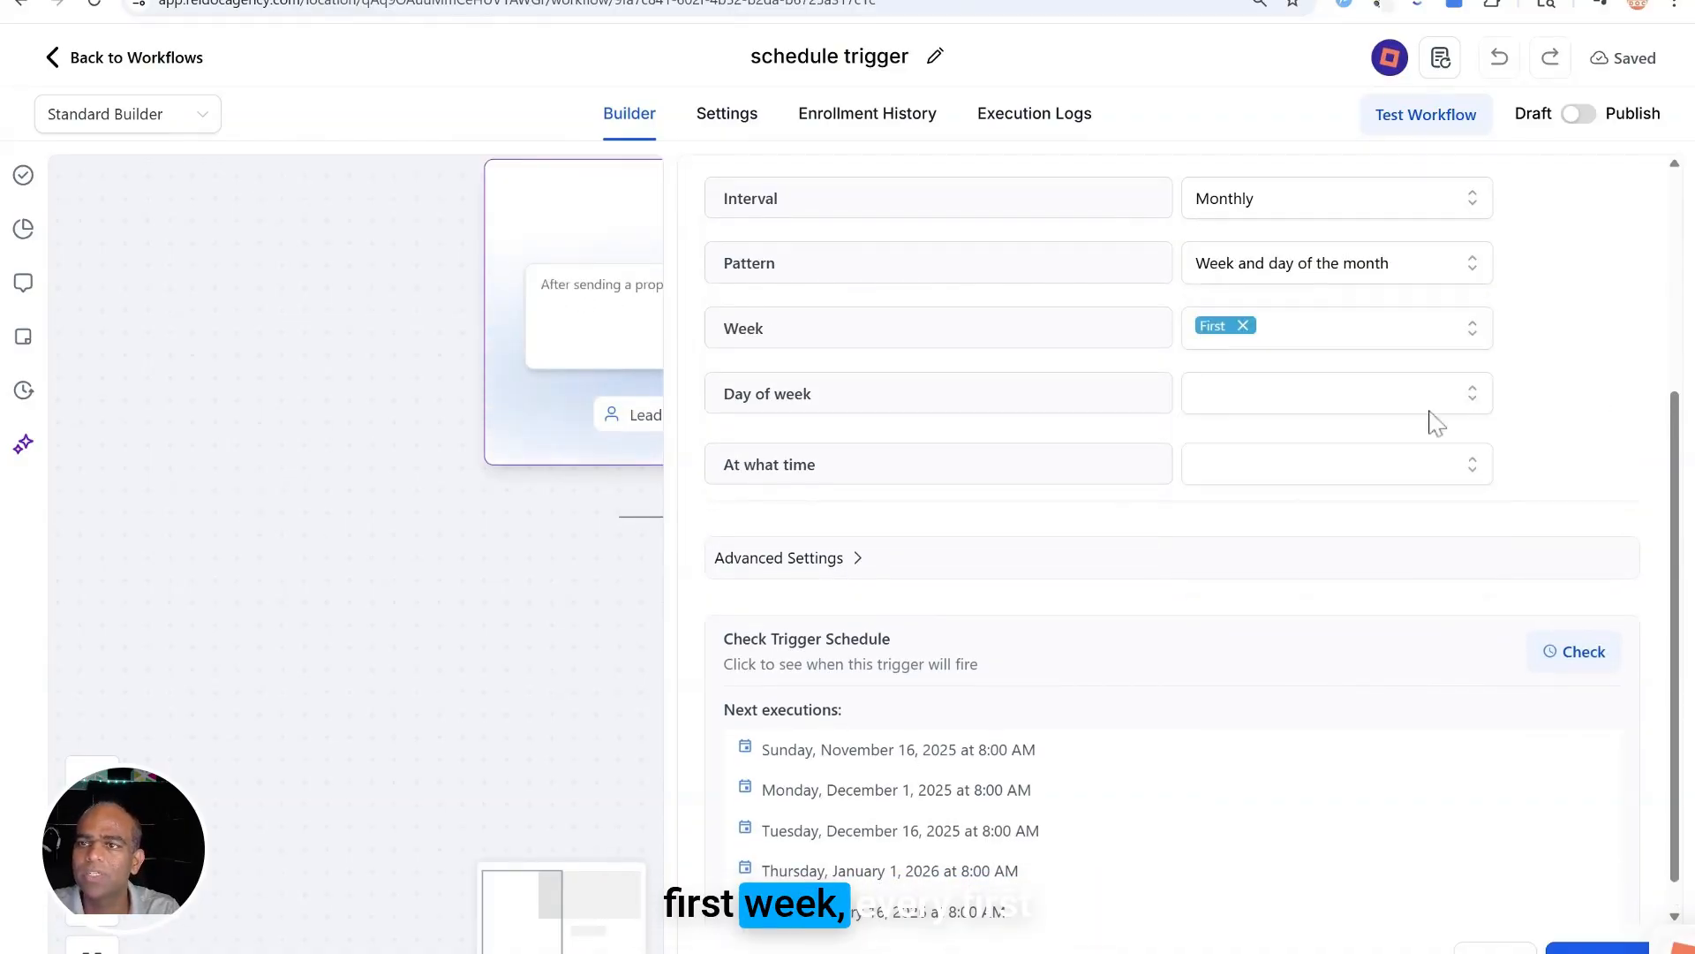
left_click(1396, 410)
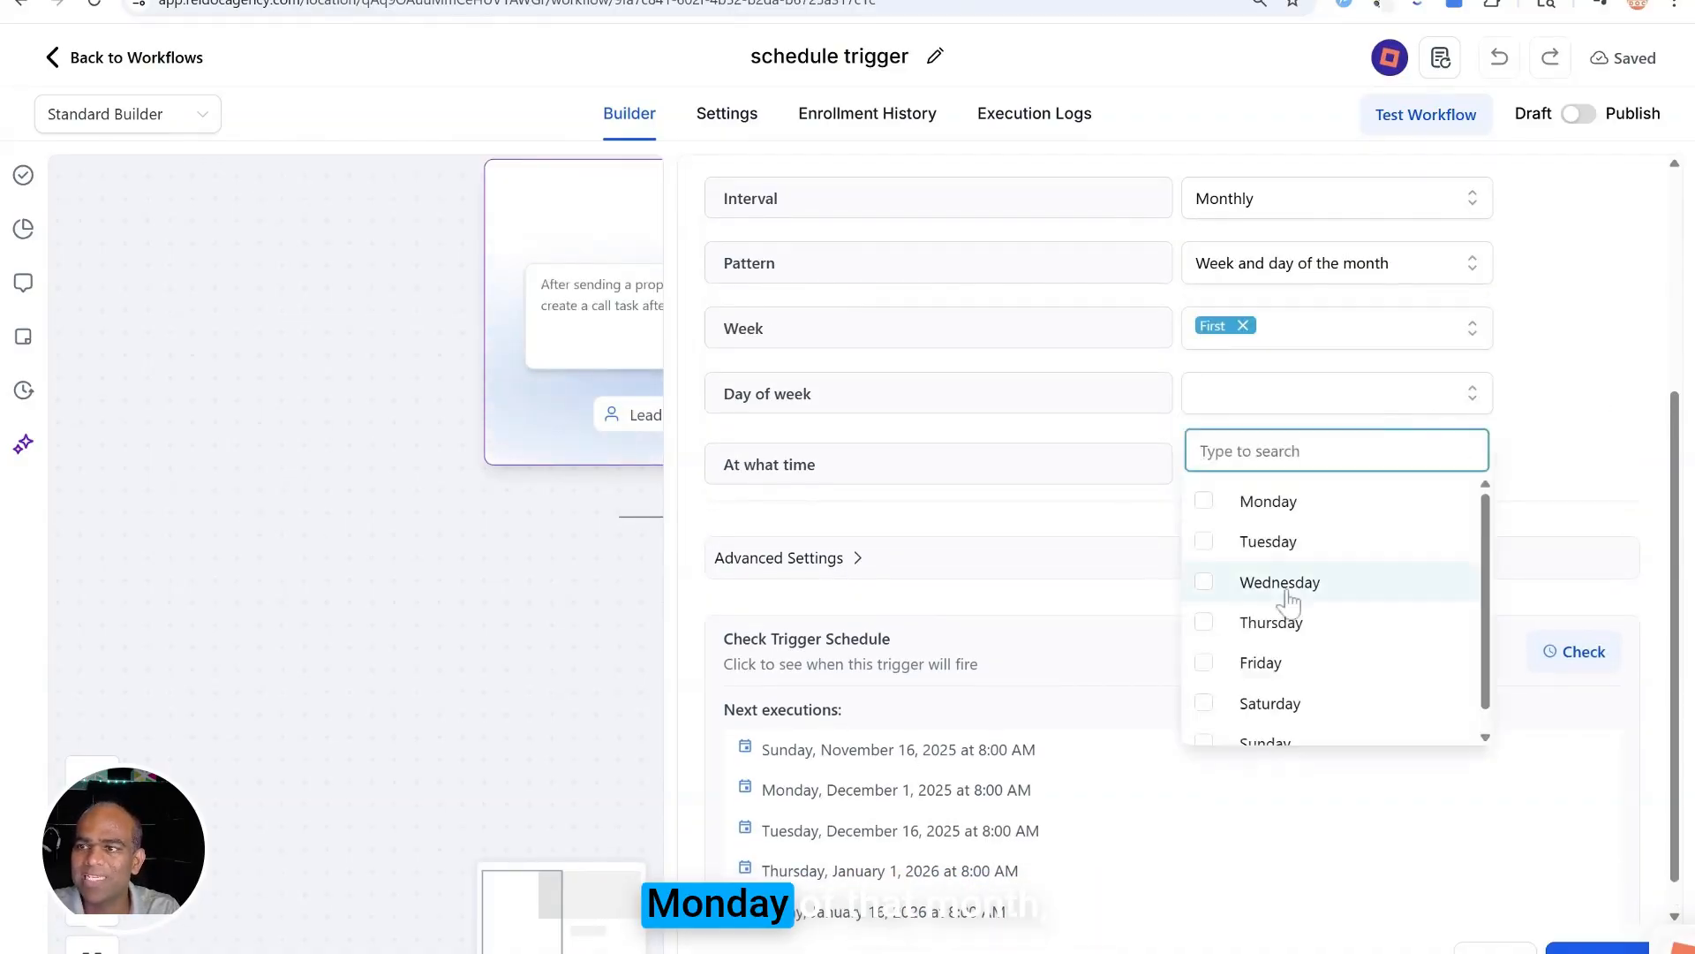
left_click(1227, 499)
left_click(1581, 477)
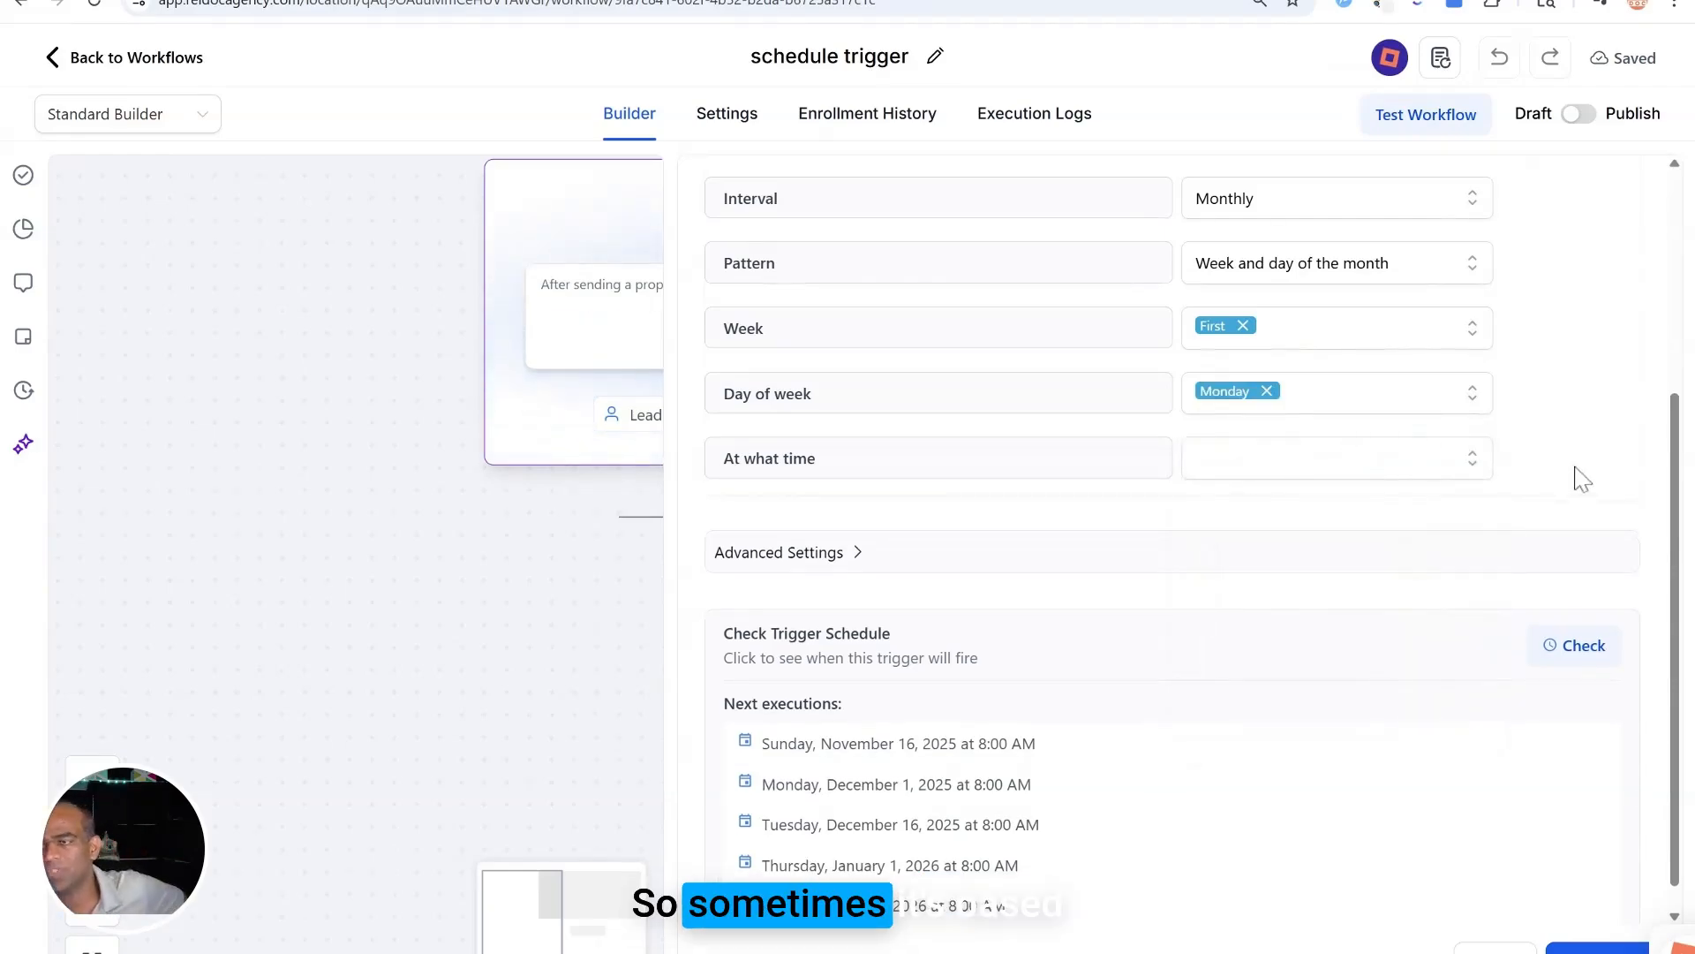
Step: Set the execution time for the first Monday to 02:00 and check the upcoming executions
left_click(1328, 465)
scroll(1271, 741, "down", 2)
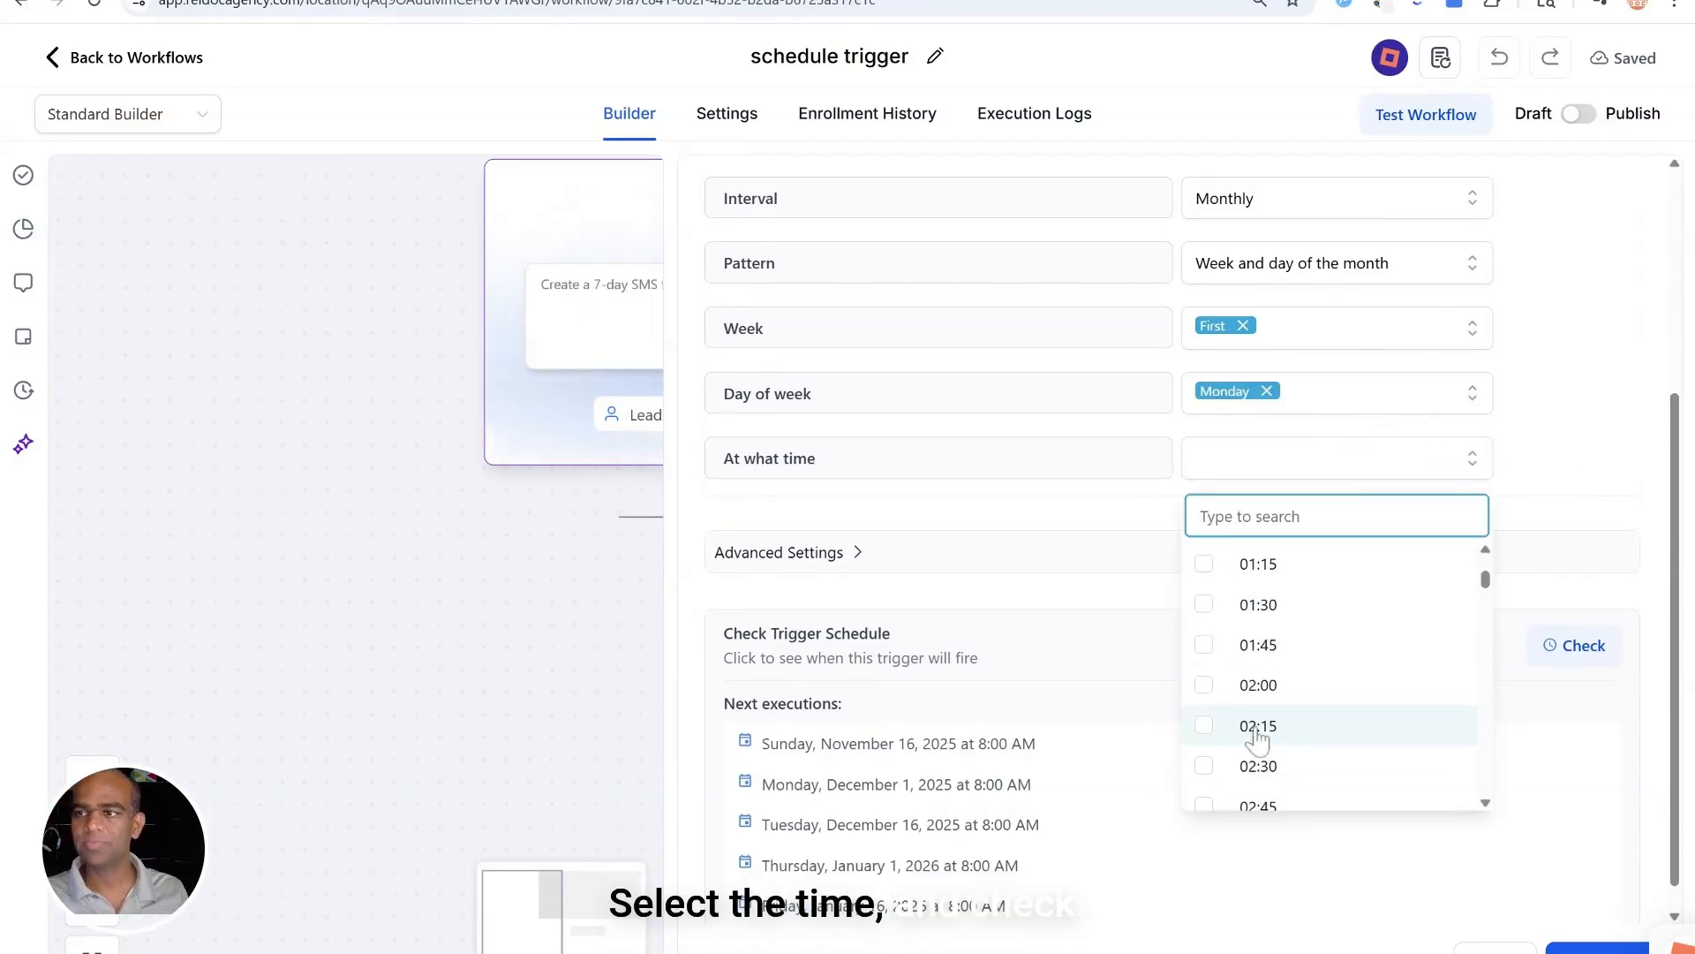
left_click(1208, 687)
left_click(1574, 648)
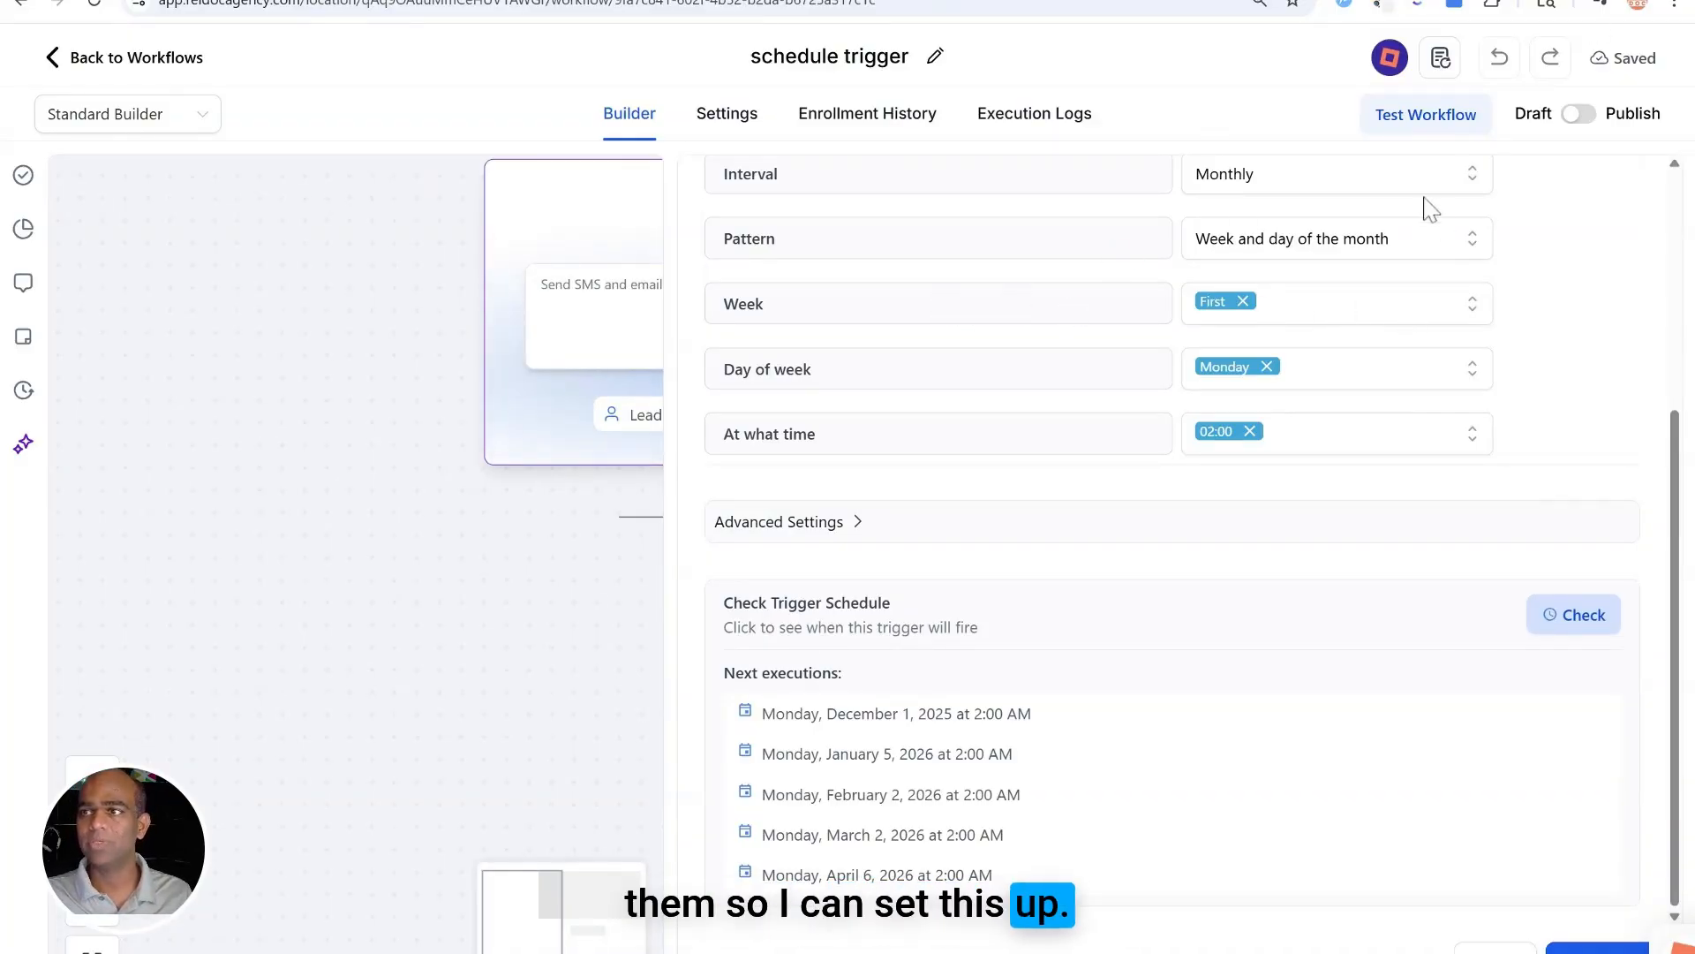
Step: Change the pattern to Days of month and select days 1 and 15
scroll(1430, 220, "up", 2)
left_click(1470, 454)
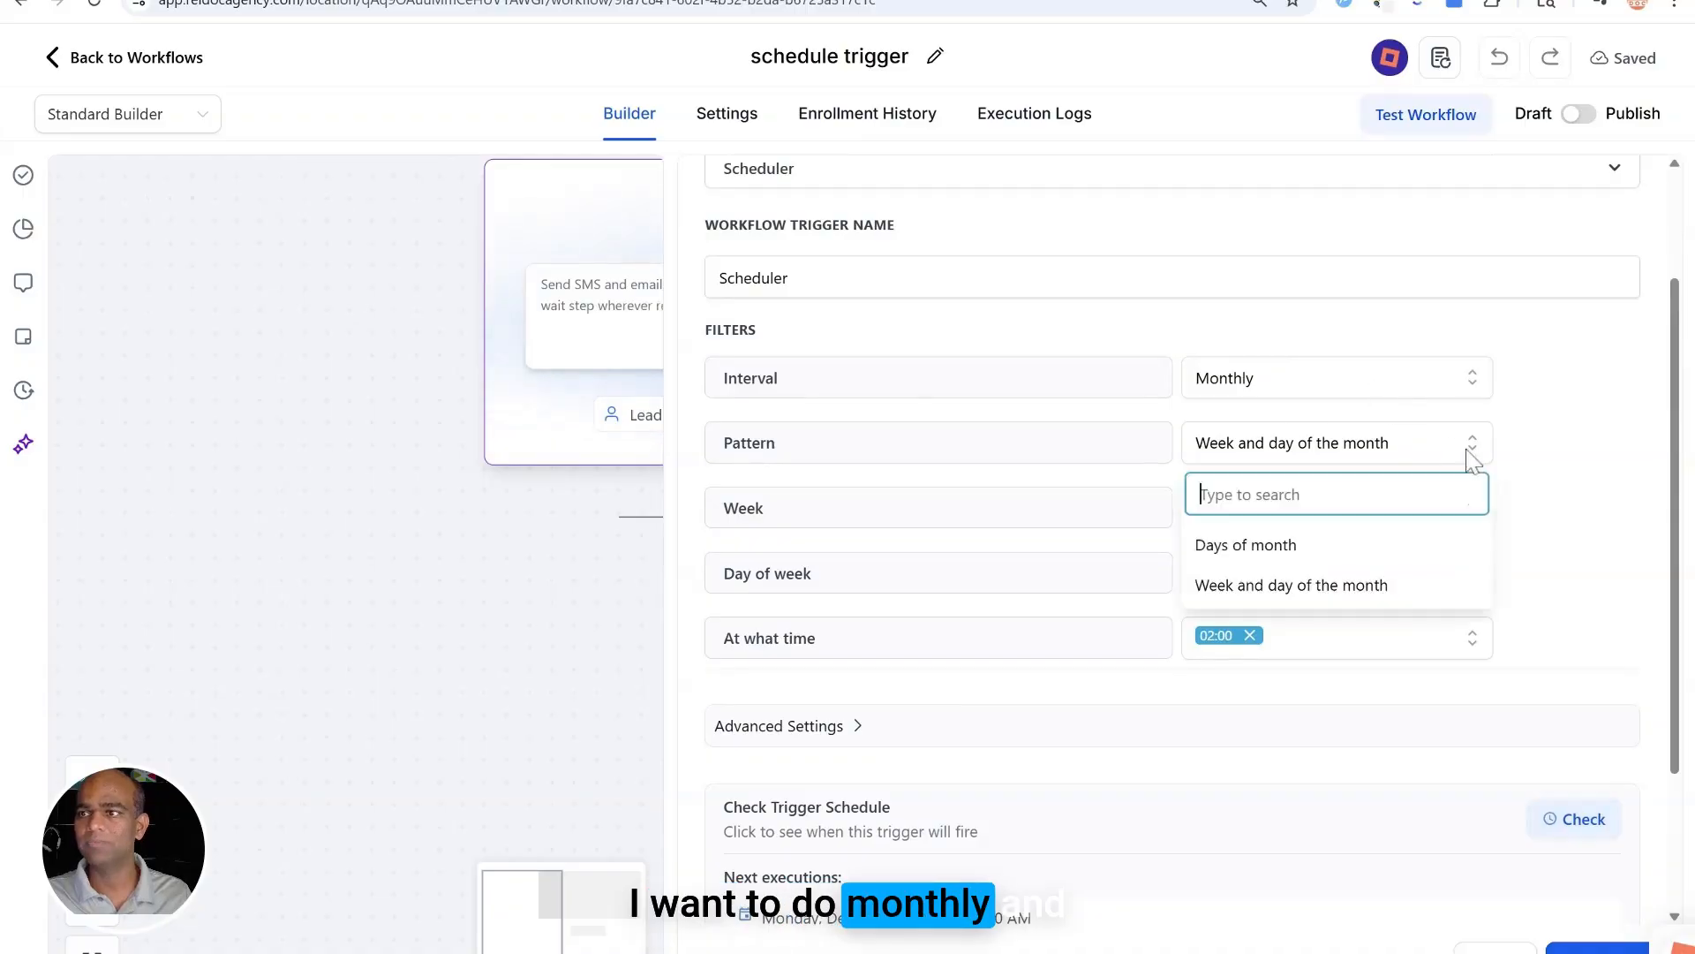
left_click(1308, 549)
left_click(1374, 514)
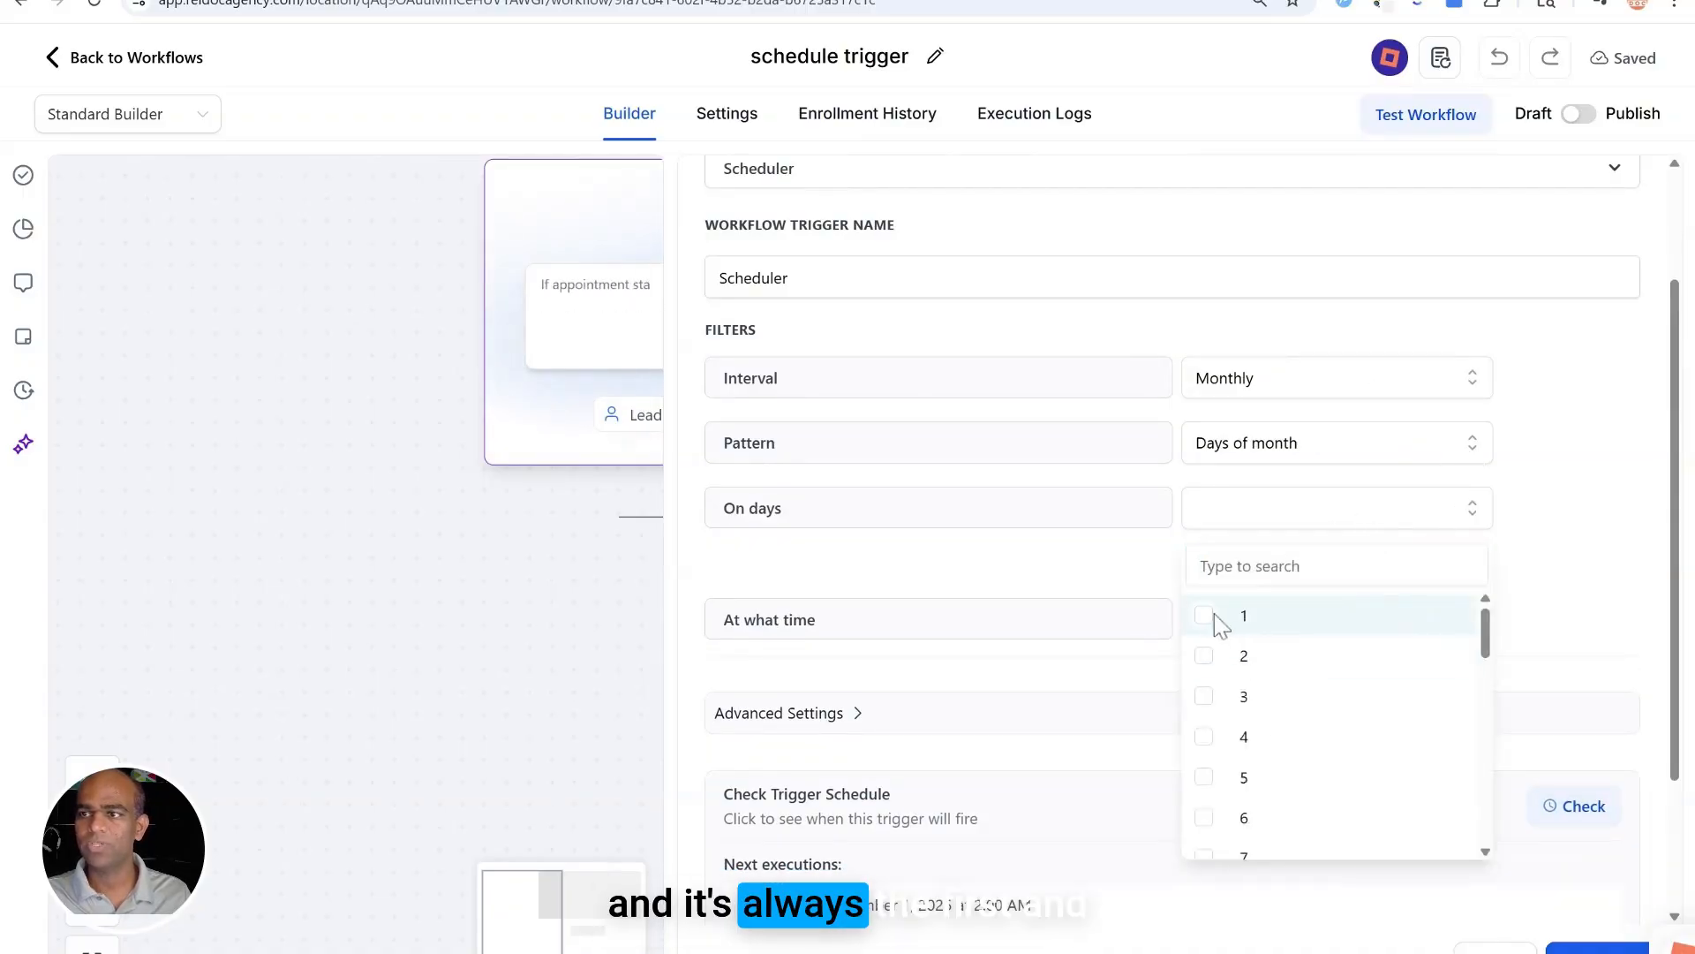
left_click(1239, 624)
scroll(1289, 689, "down", 5)
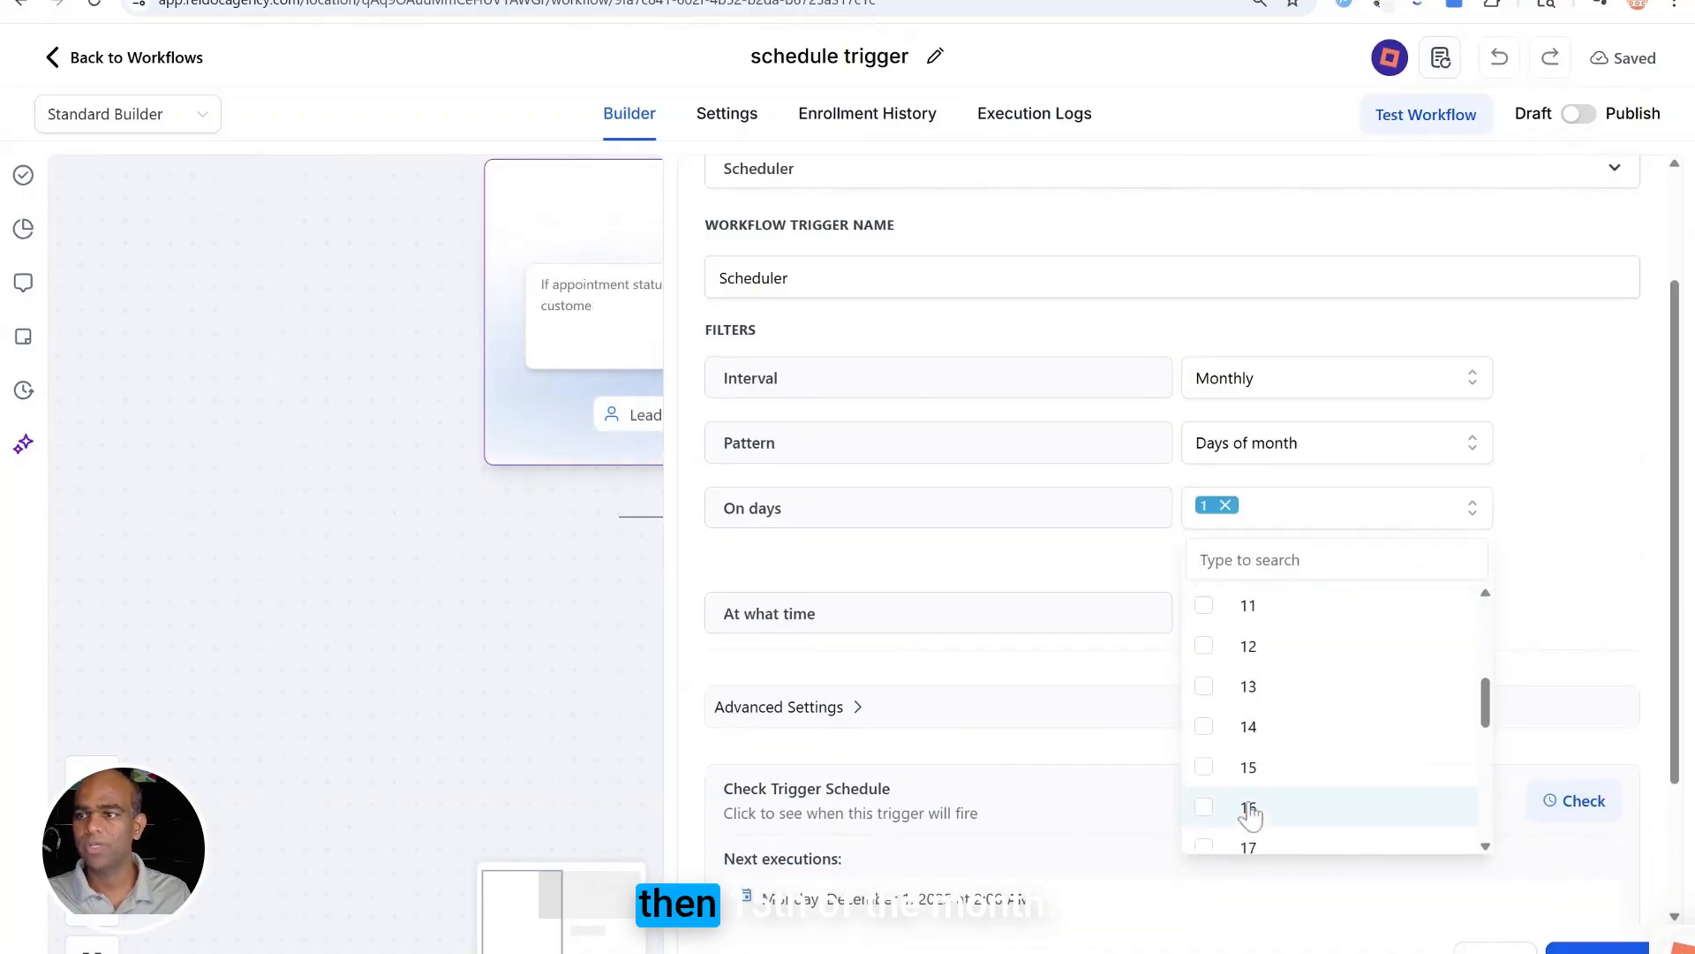
left_click(1211, 780)
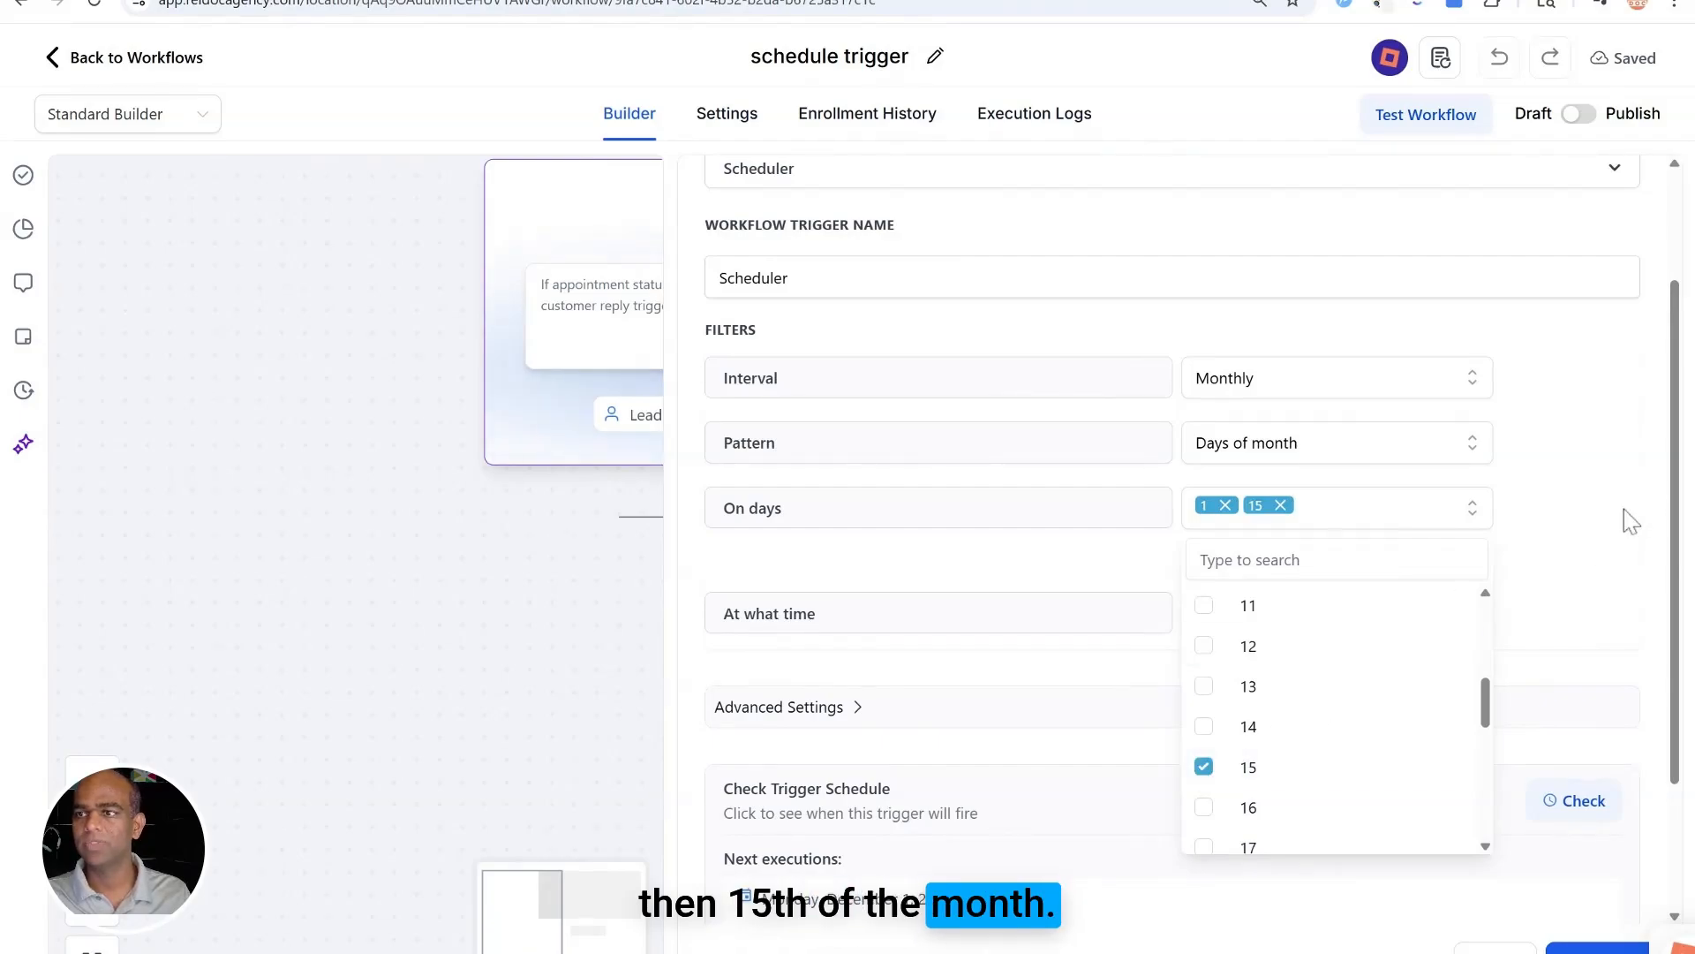
left_click(1623, 508)
Step: Set the execution time for days 1 and 15 to 08:00, check the trigger schedule and save the trigger
left_click(1430, 623)
scroll(1383, 750, "down", 10)
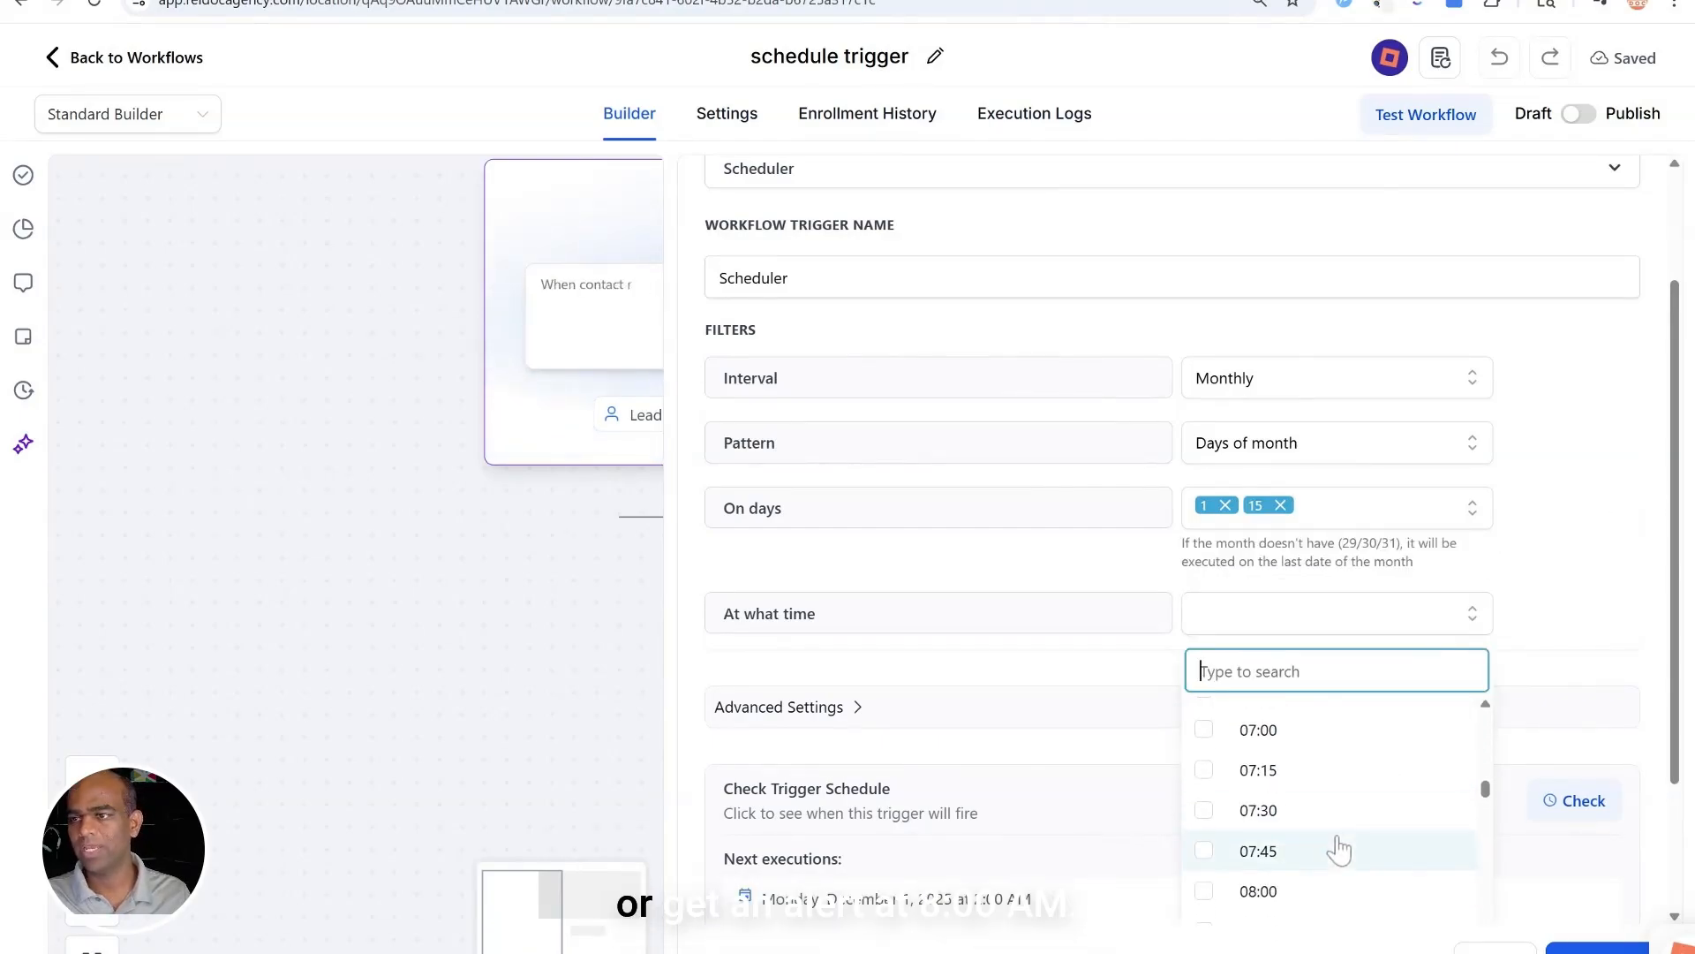
left_click(1203, 891)
left_click(1631, 491)
scroll(1566, 730, "down", 2)
left_click(1571, 622)
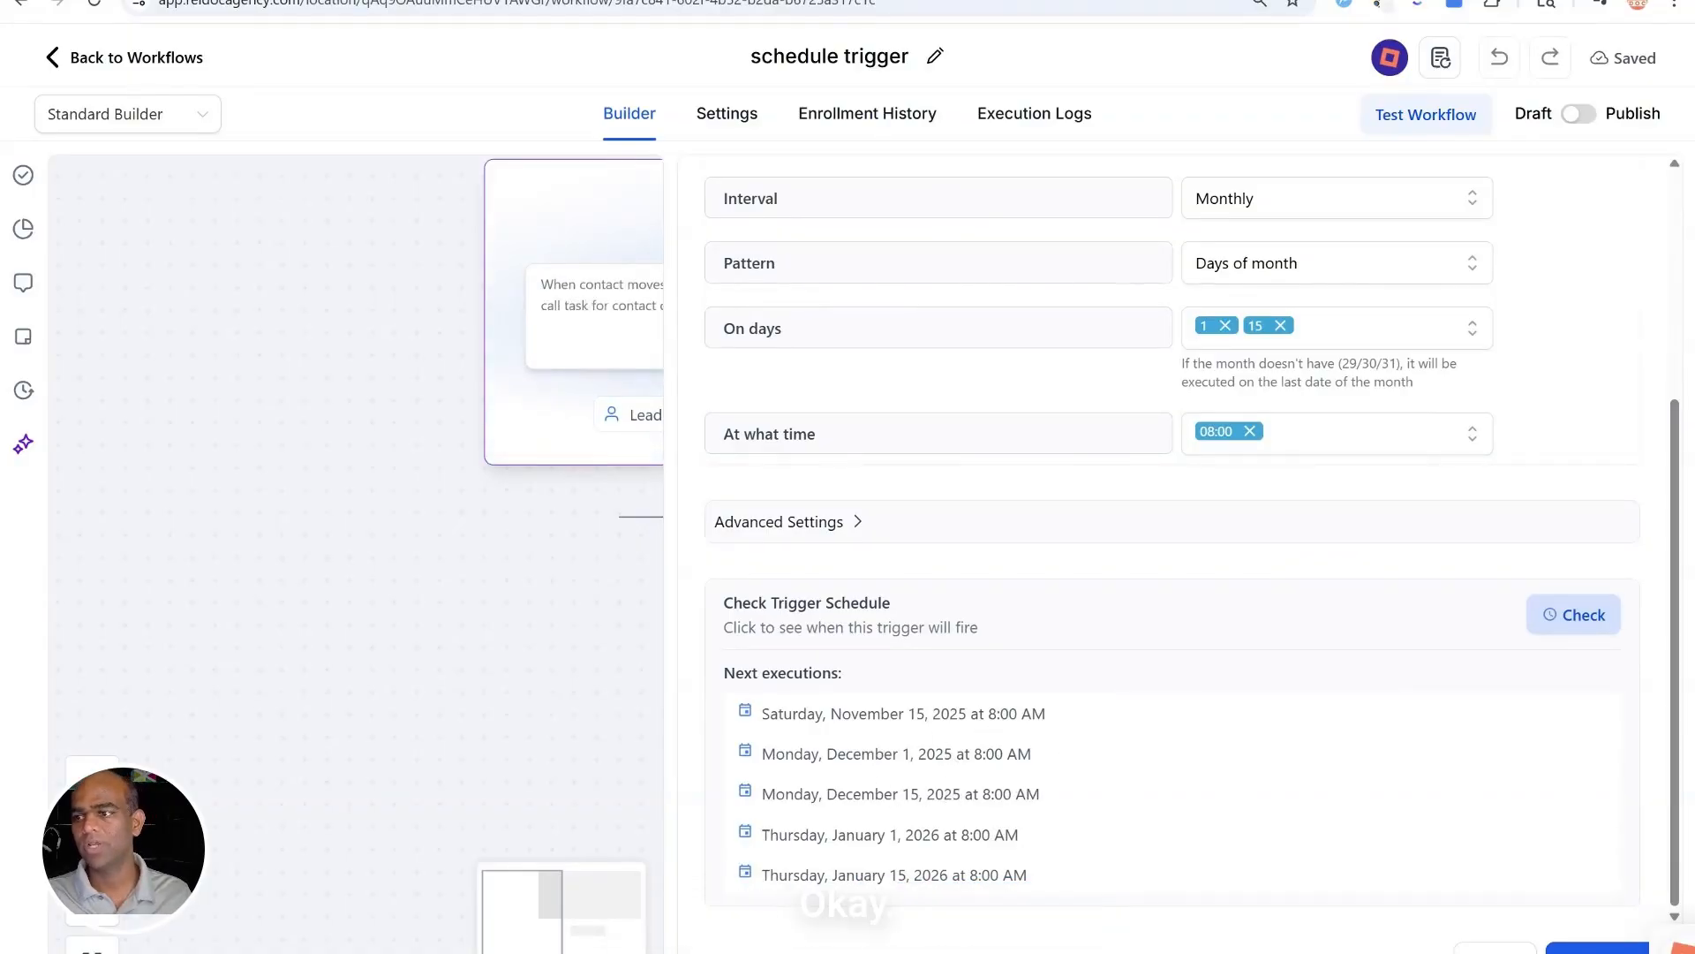
left_click(1597, 949)
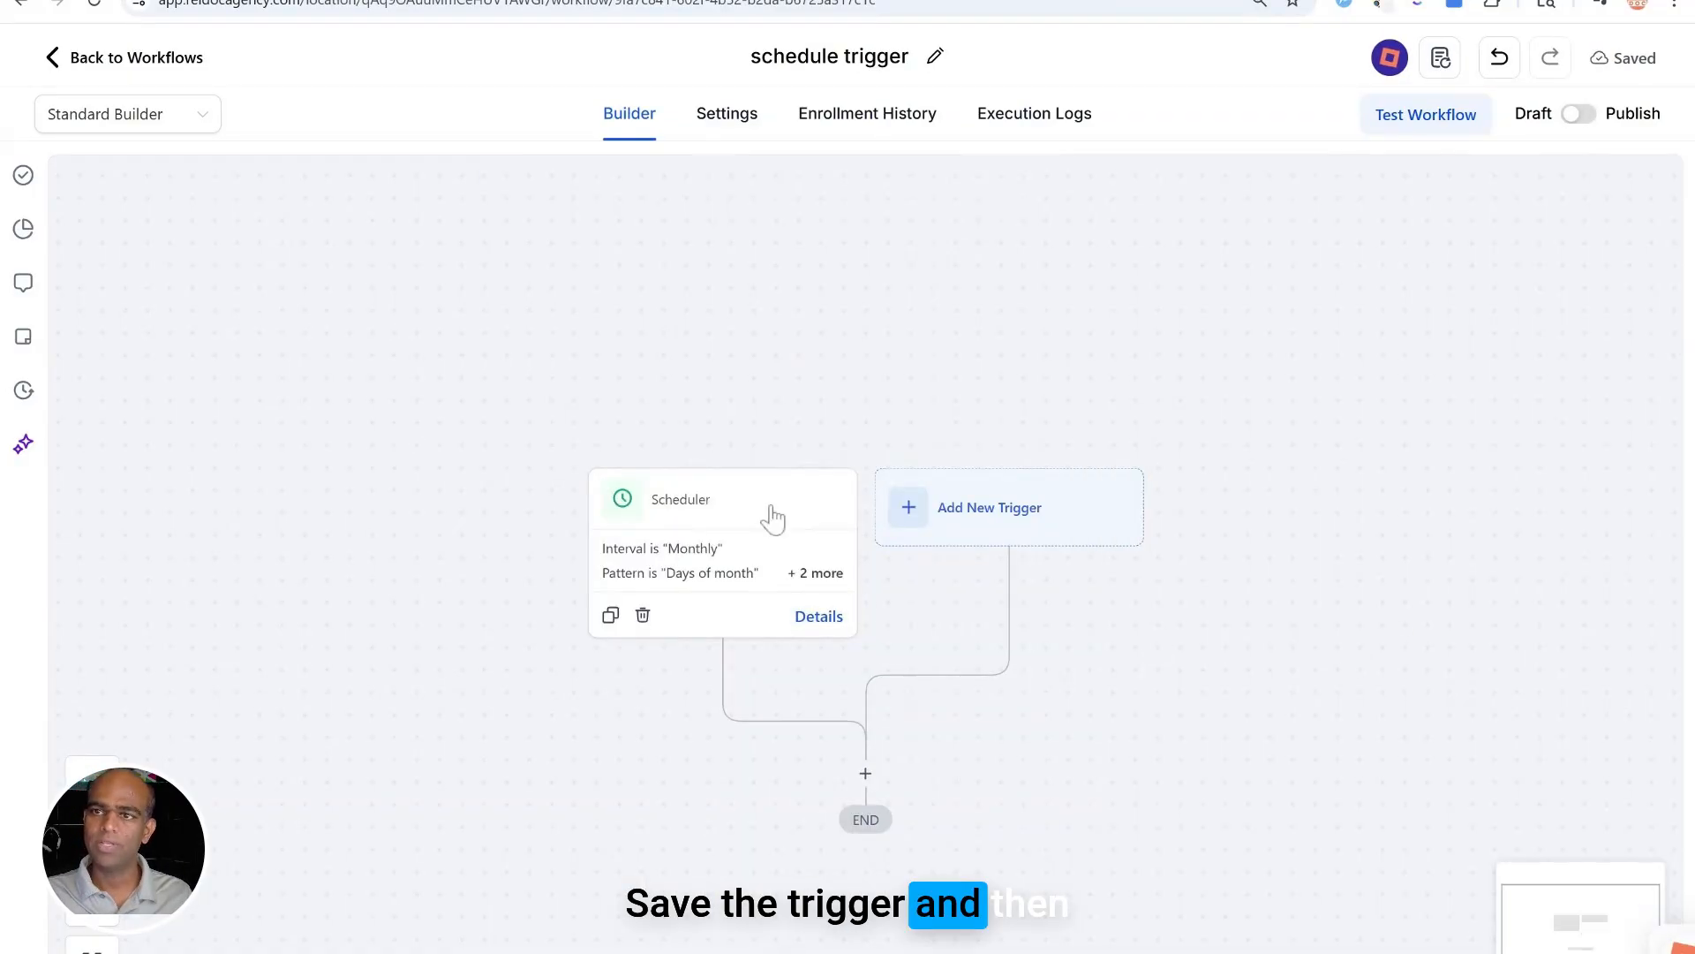
Step: Reopen the Scheduler trigger and expand its Advanced Settings to review the Skip Weekends and Stop On options
left_click(742, 570)
scroll(1066, 707, "down", 2)
left_click(823, 786)
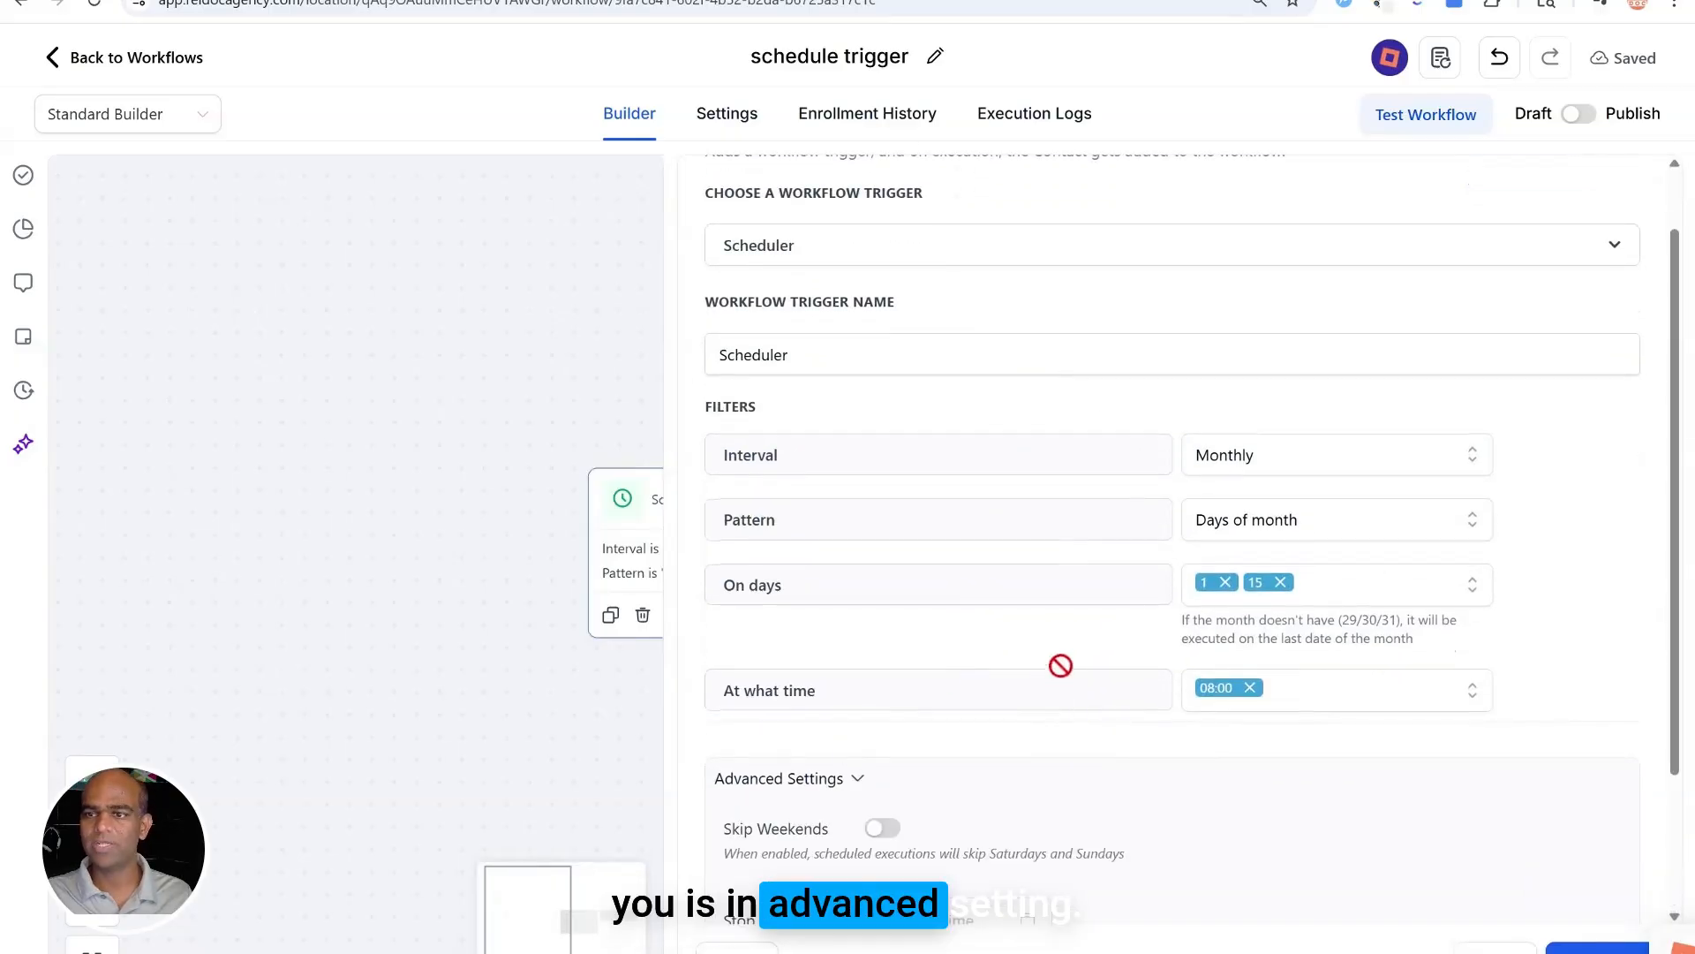
scroll(1064, 664, "down", 3)
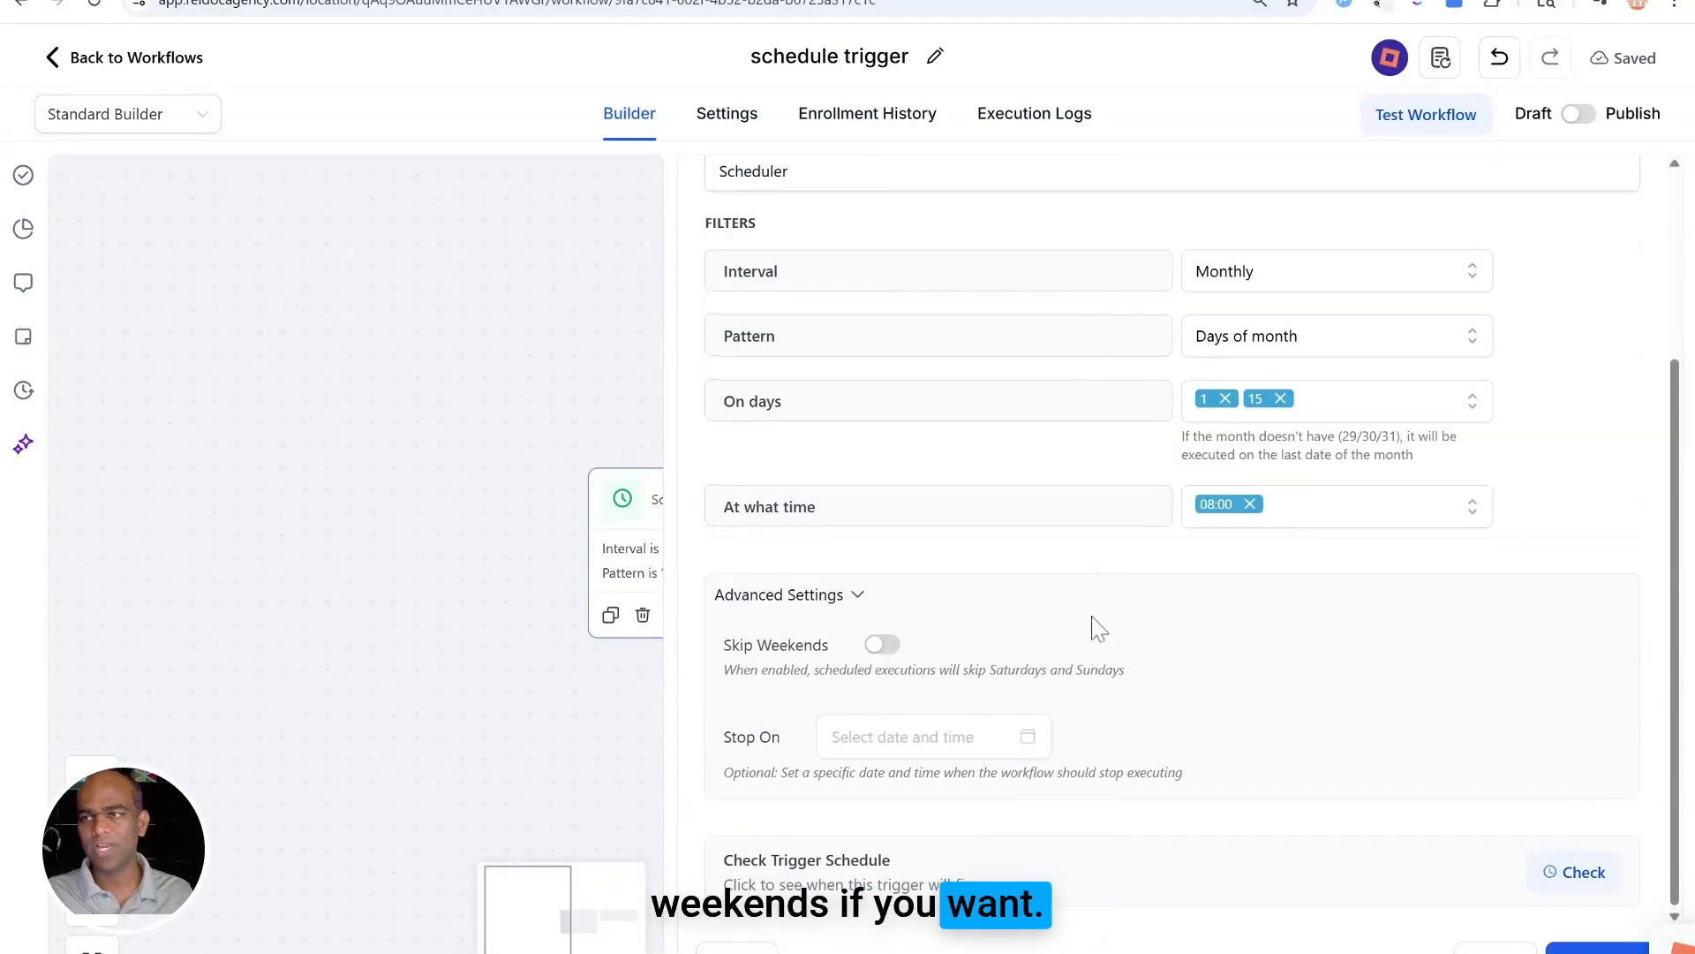
Step: Browse the Stop On calendar to February 2026, leave the stop date empty and save the trigger
left_click(933, 736)
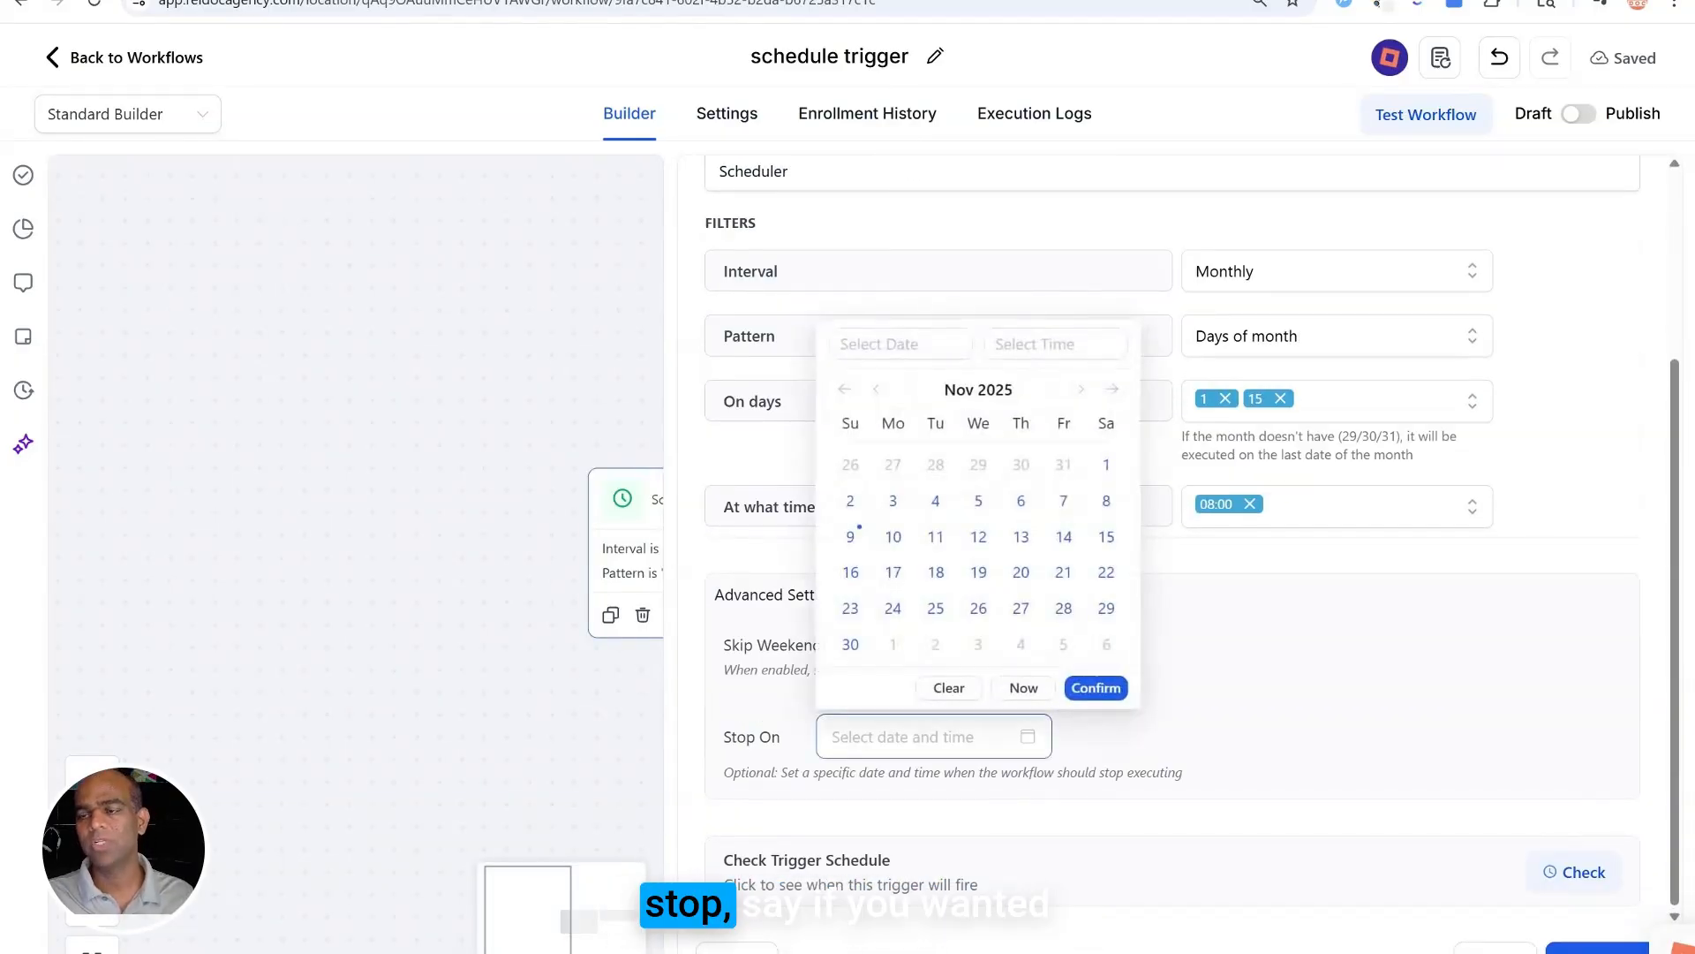
left_click(1083, 391)
left_click(1083, 391)
left_click(1083, 391)
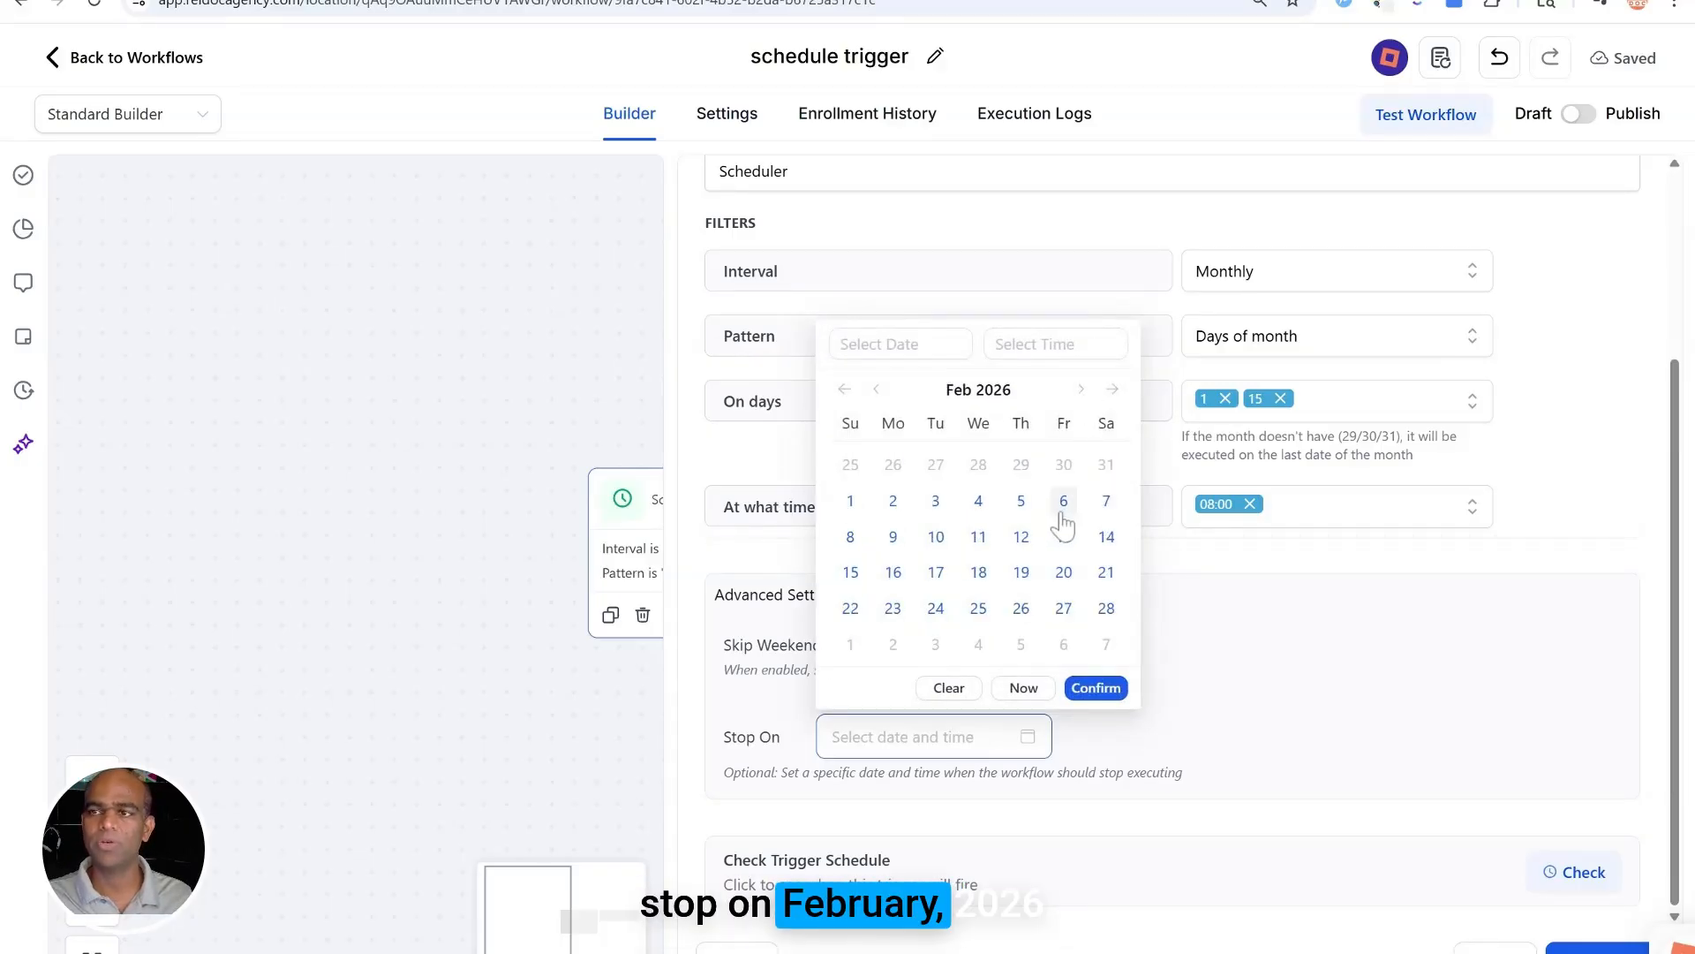
left_click(1251, 687)
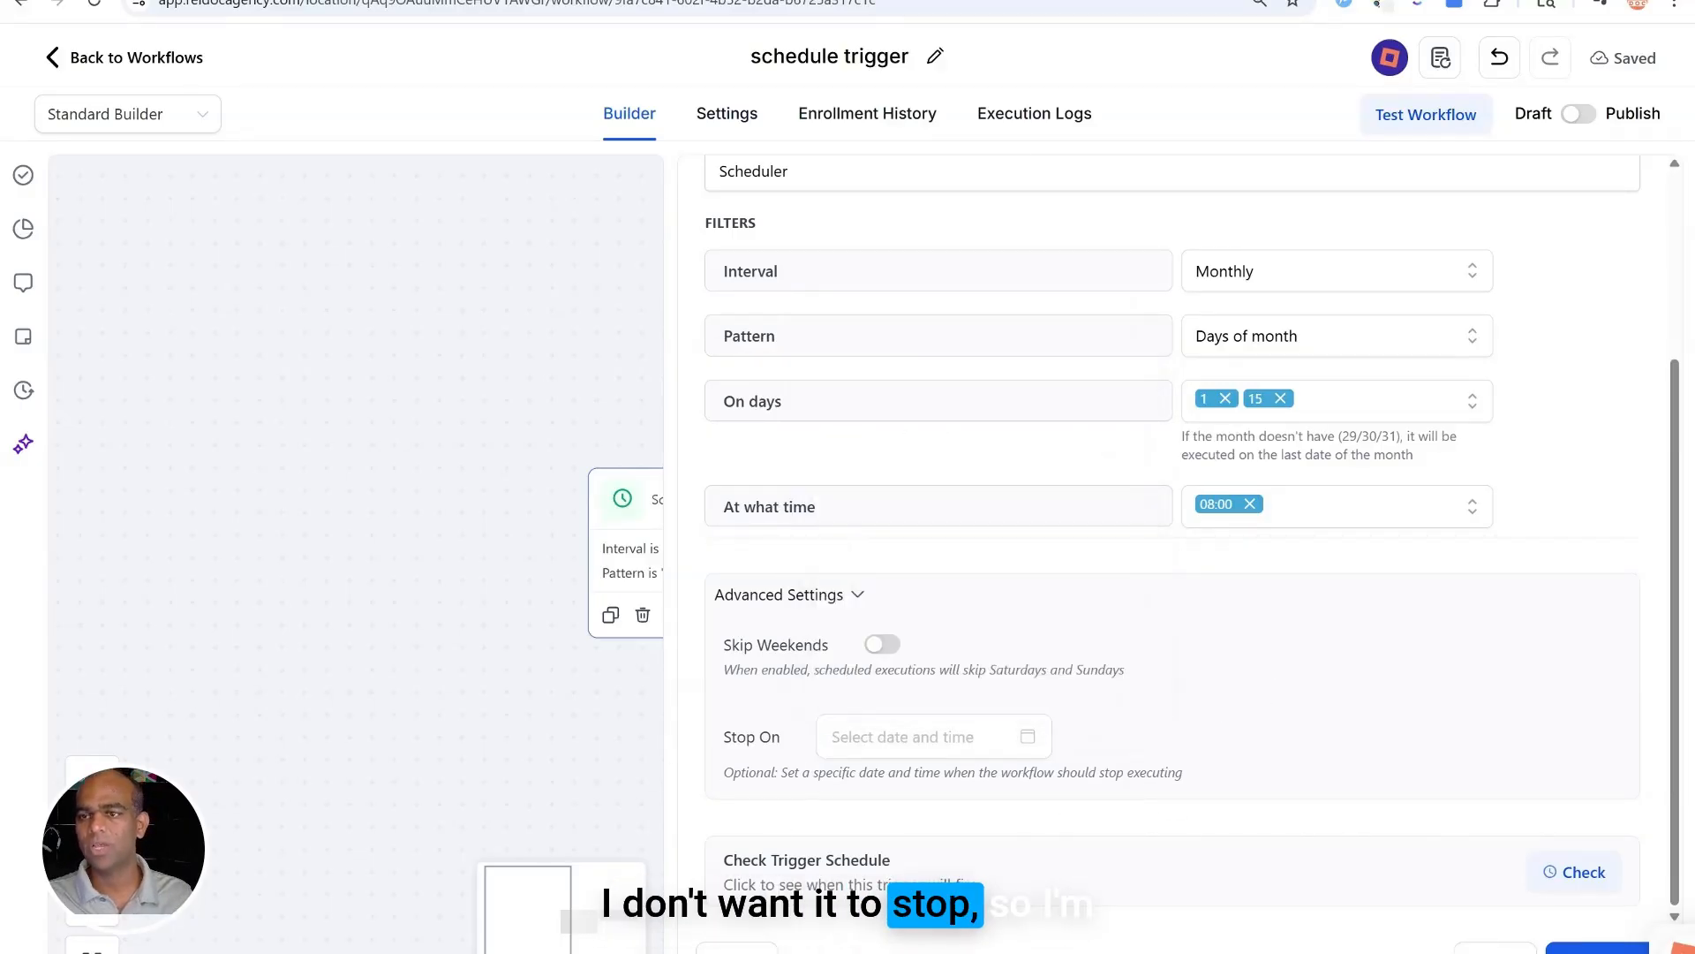
left_click(1597, 948)
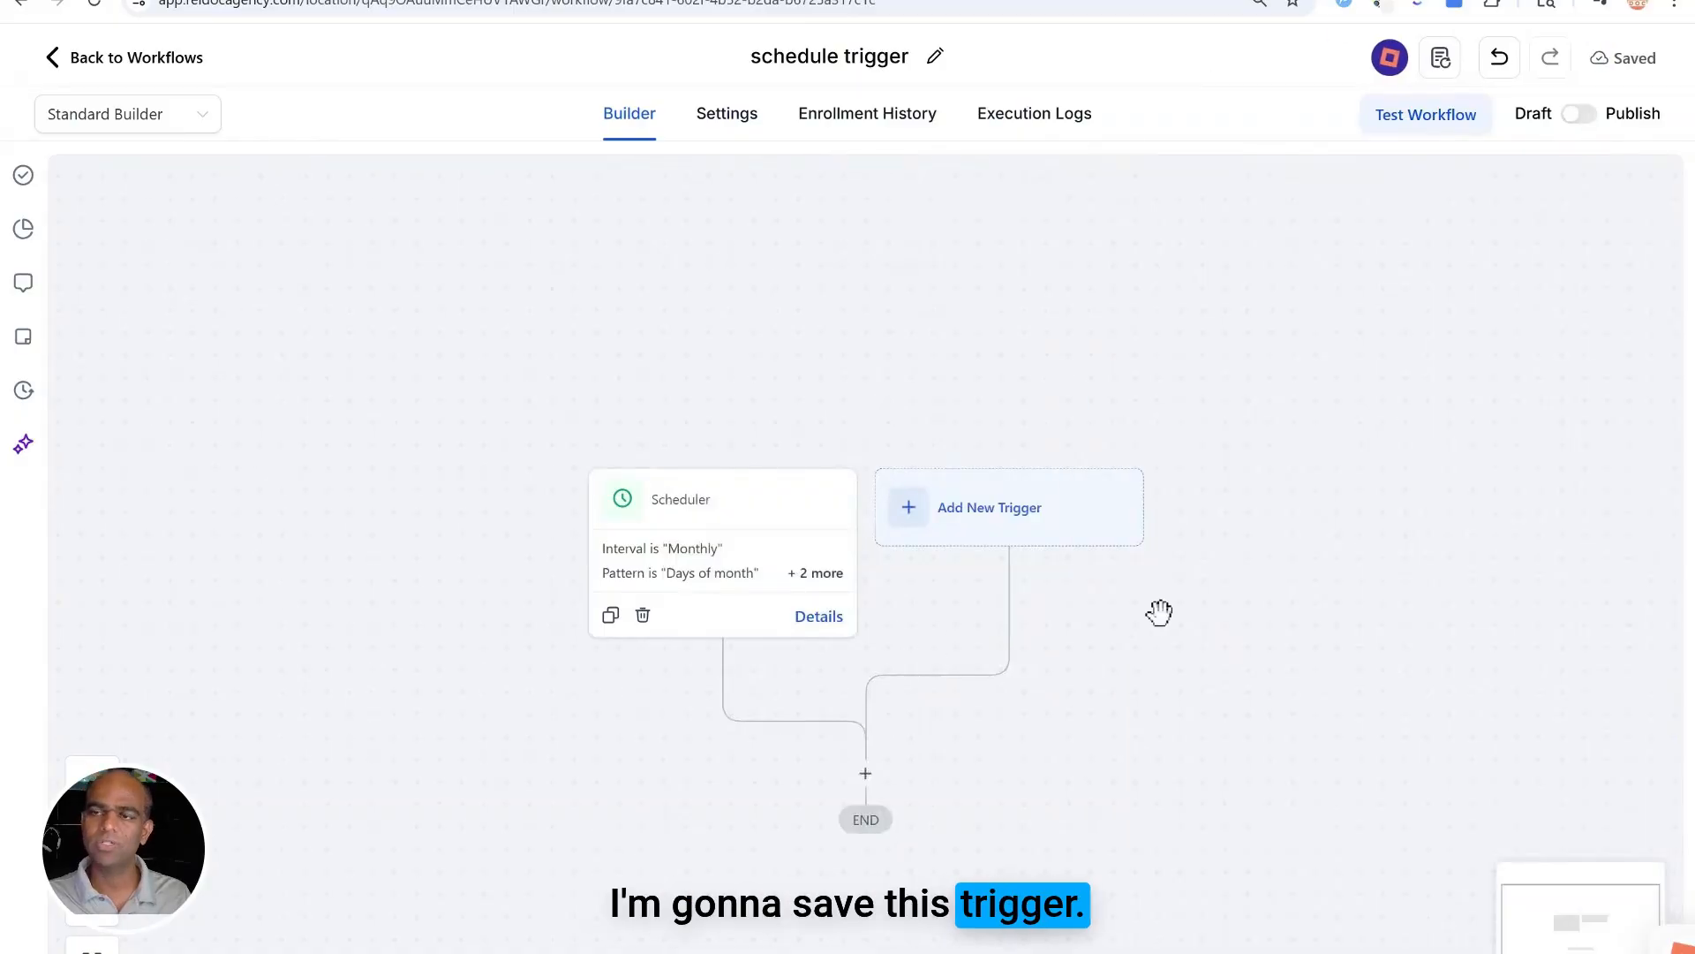
Step: Add a Send Internal Notification action below the trigger and set its notification type to SMS
left_click(865, 771)
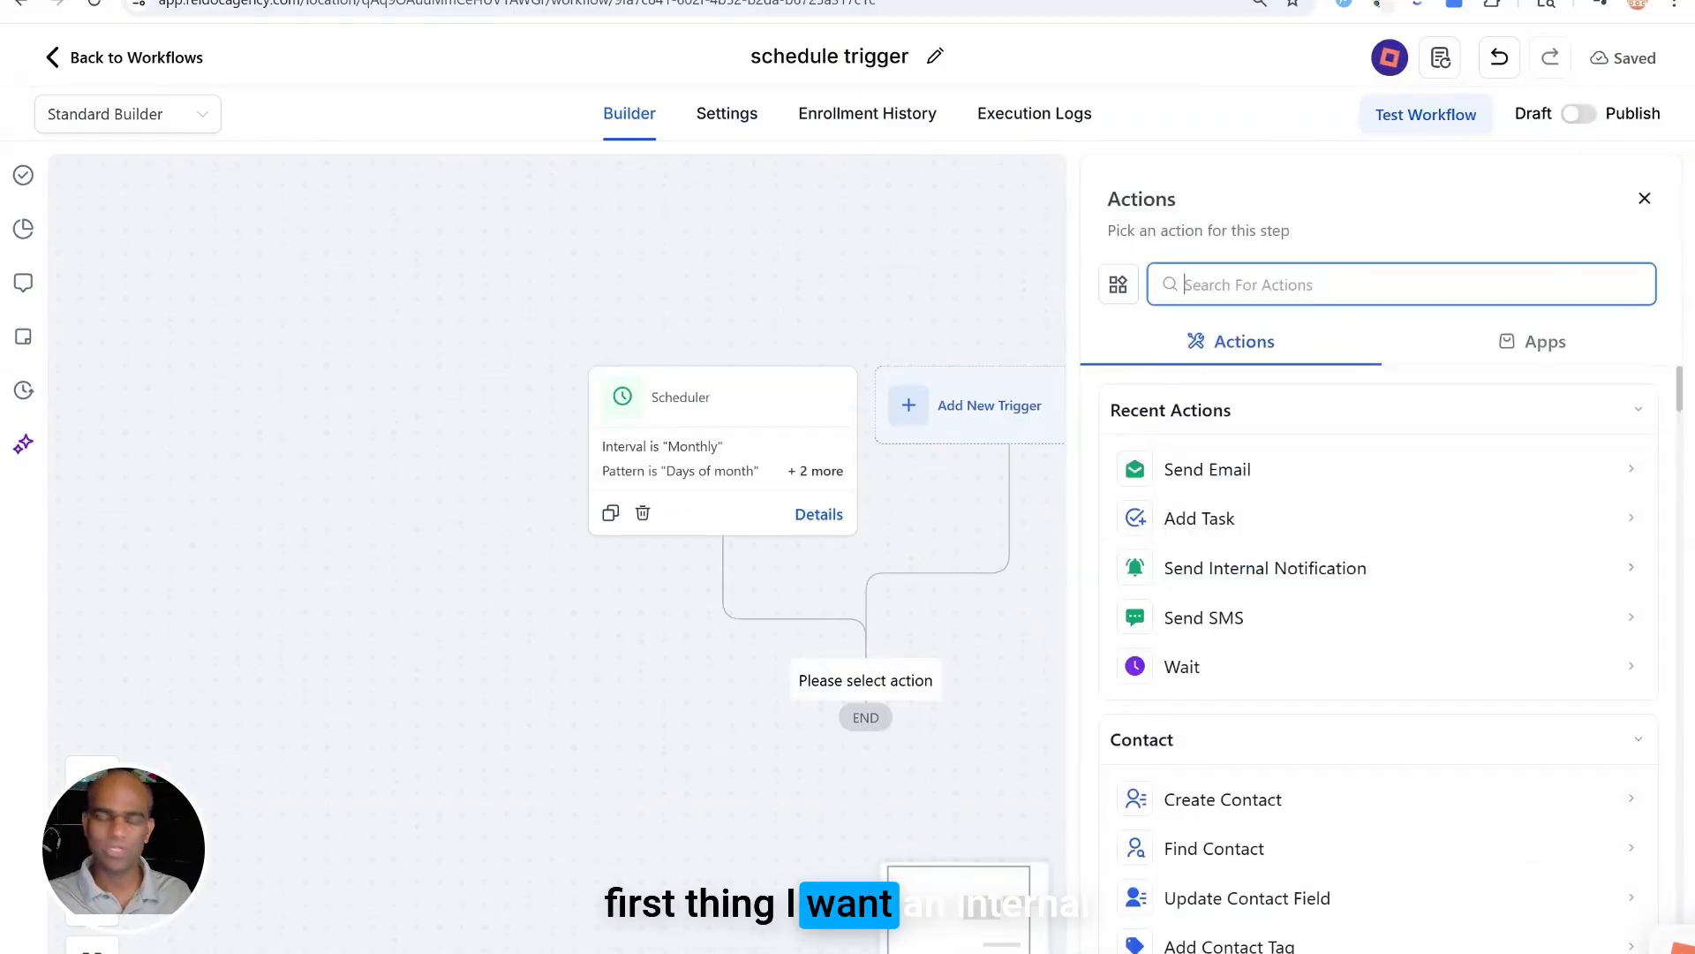
type("ine")
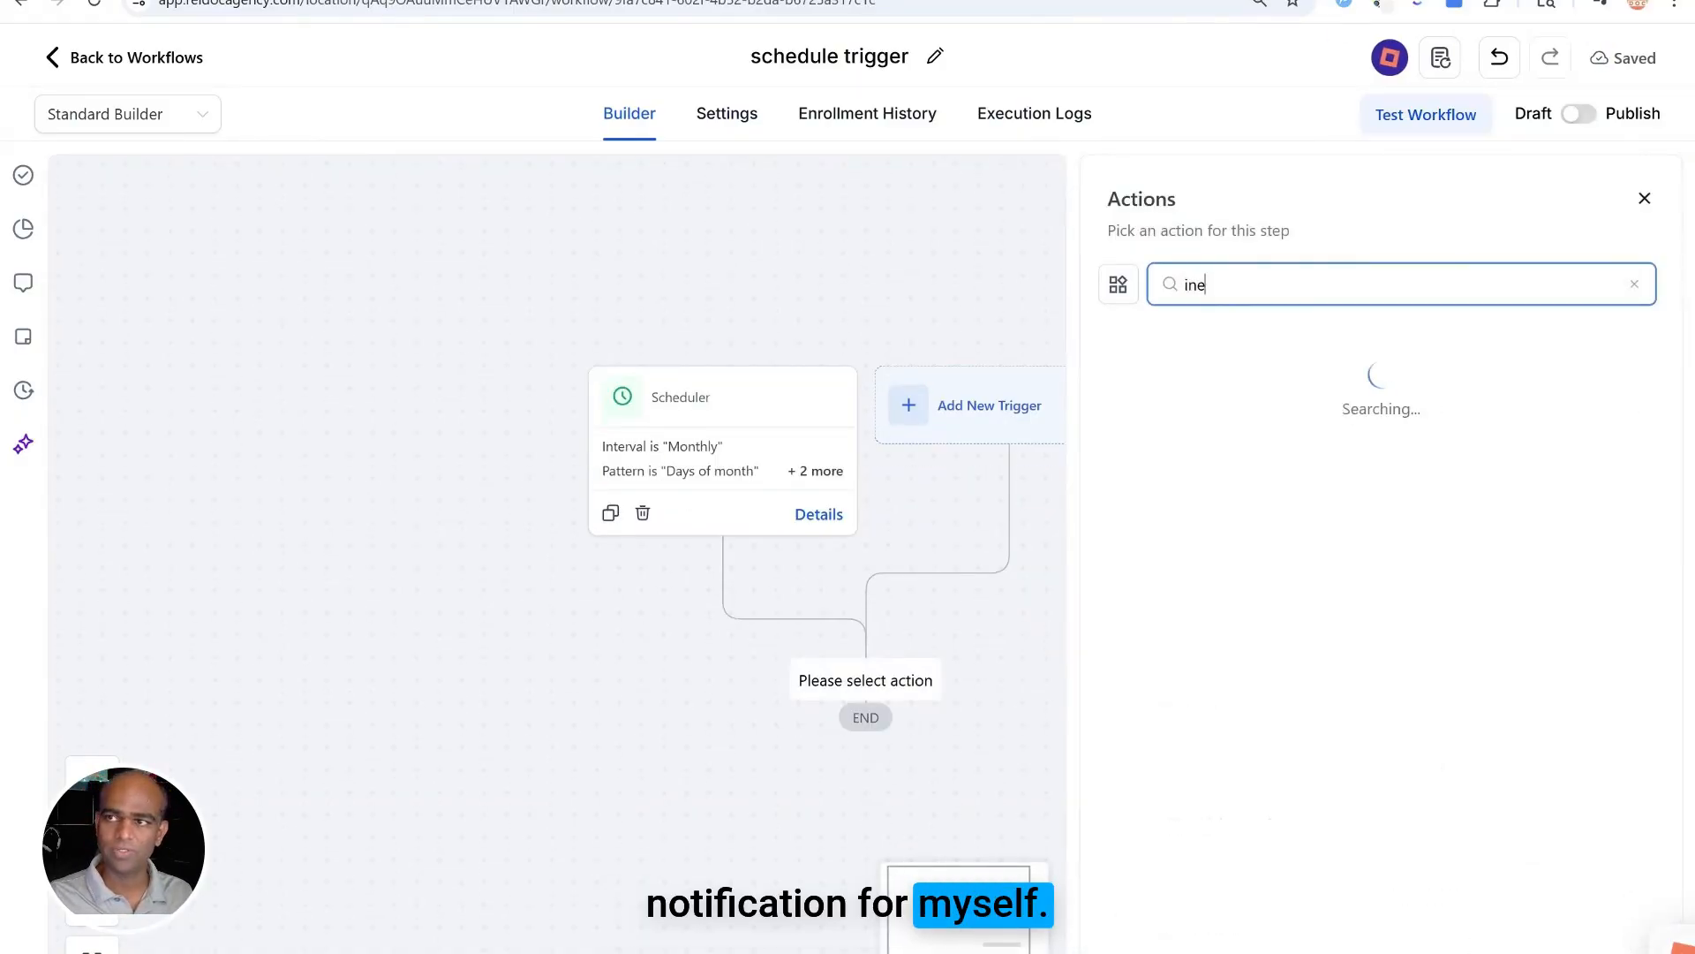
key("BackSpace")
type("ter")
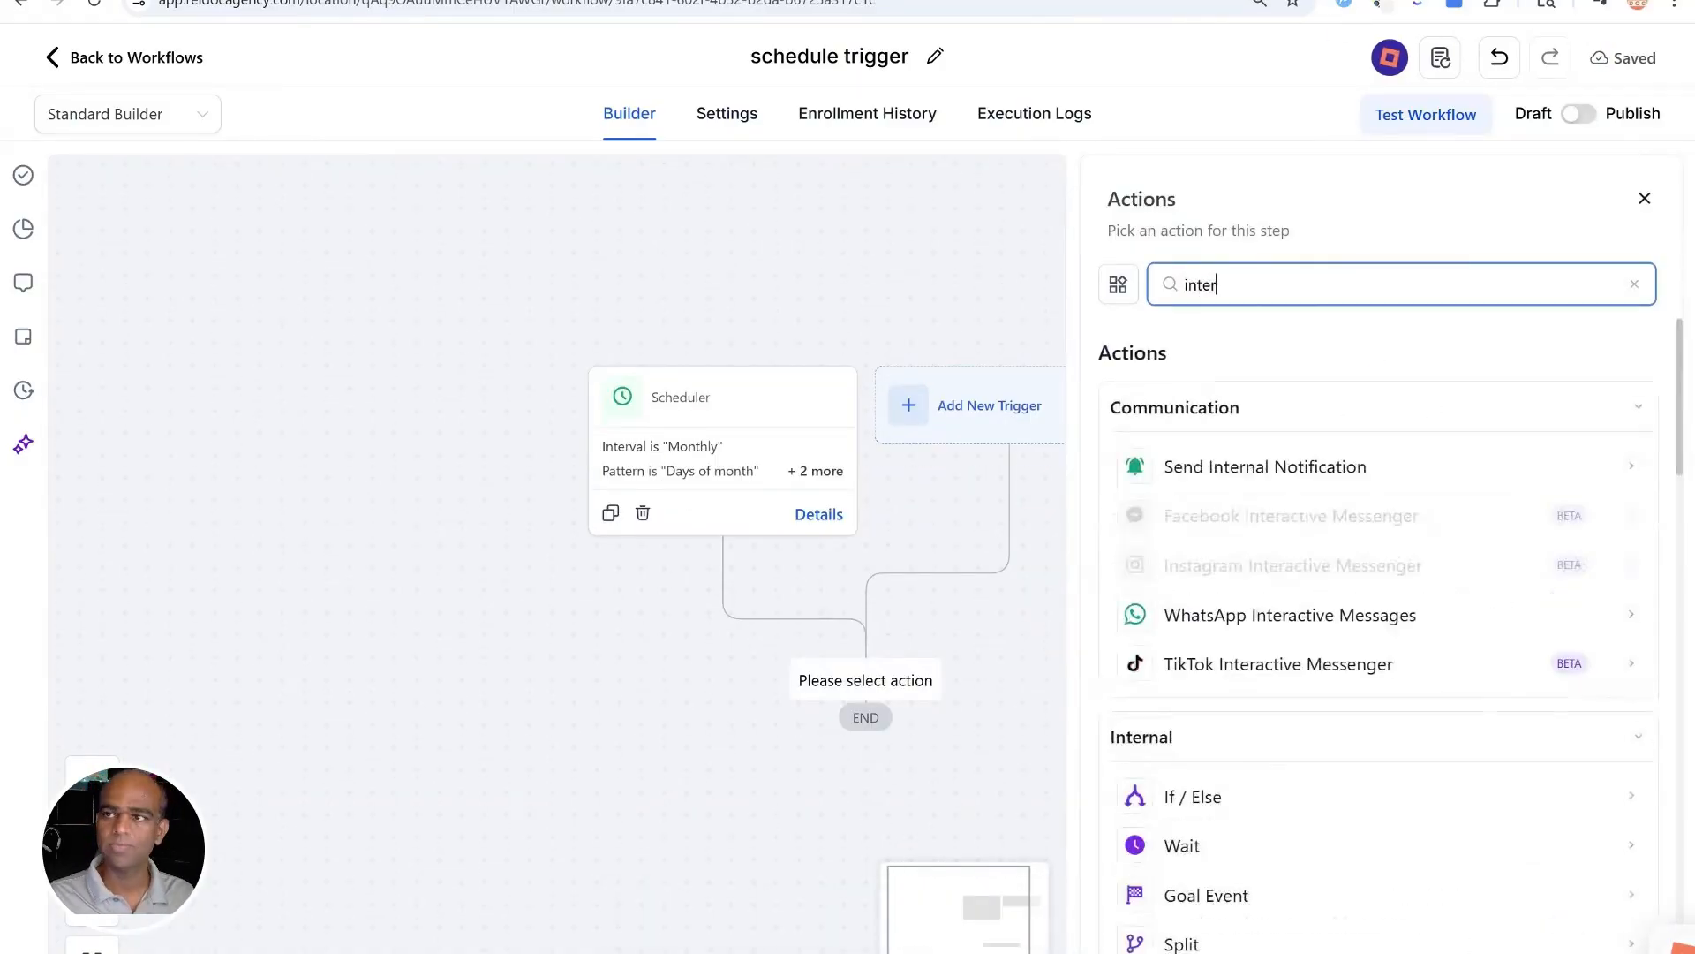
left_click(1315, 486)
left_click(1402, 422)
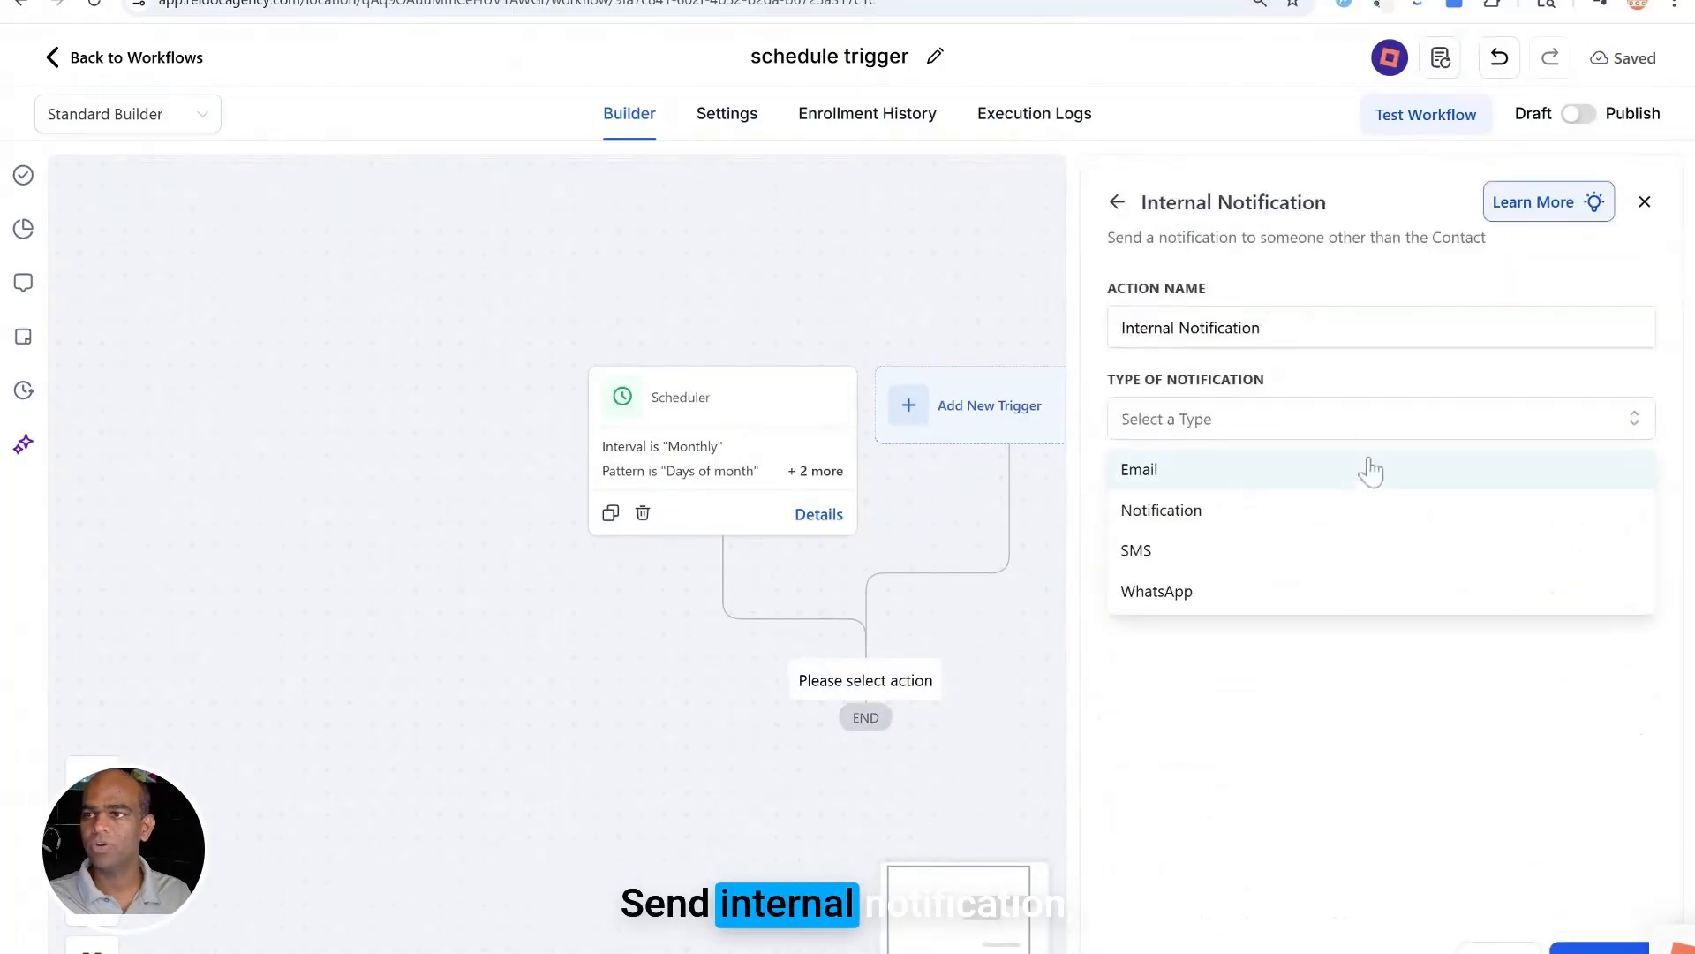
left_click(1196, 556)
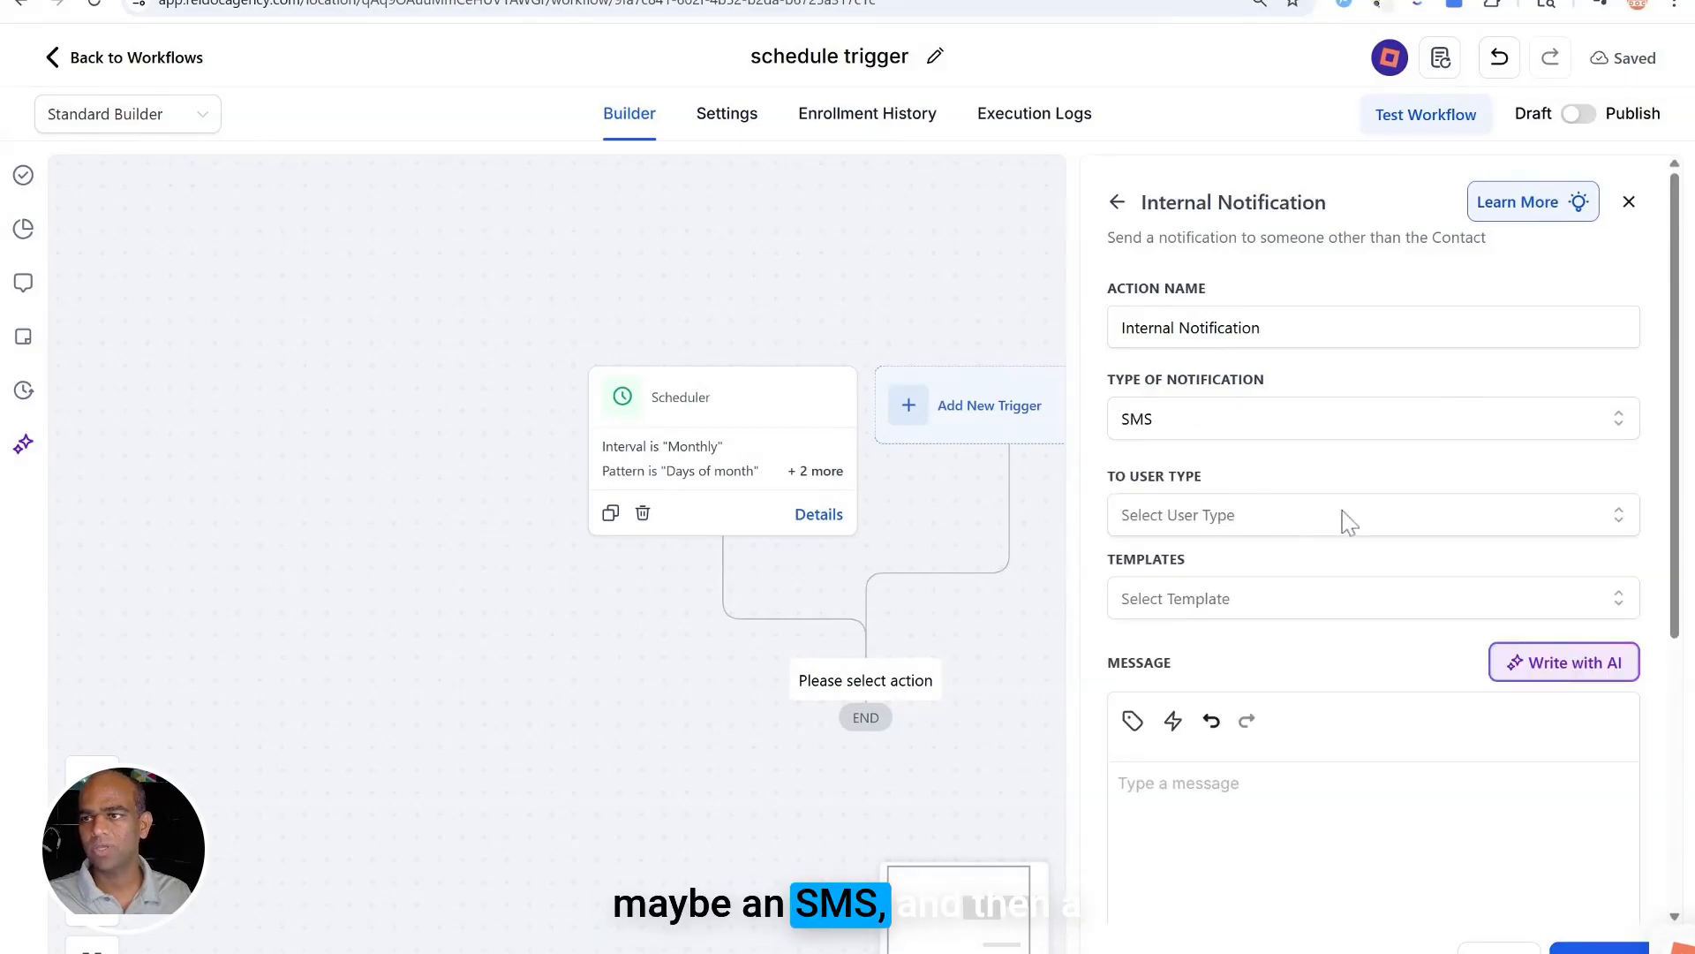
Step: Set the notification's recipient type to Particular User and select the account owner as the user
left_click(1348, 521)
left_click(1201, 685)
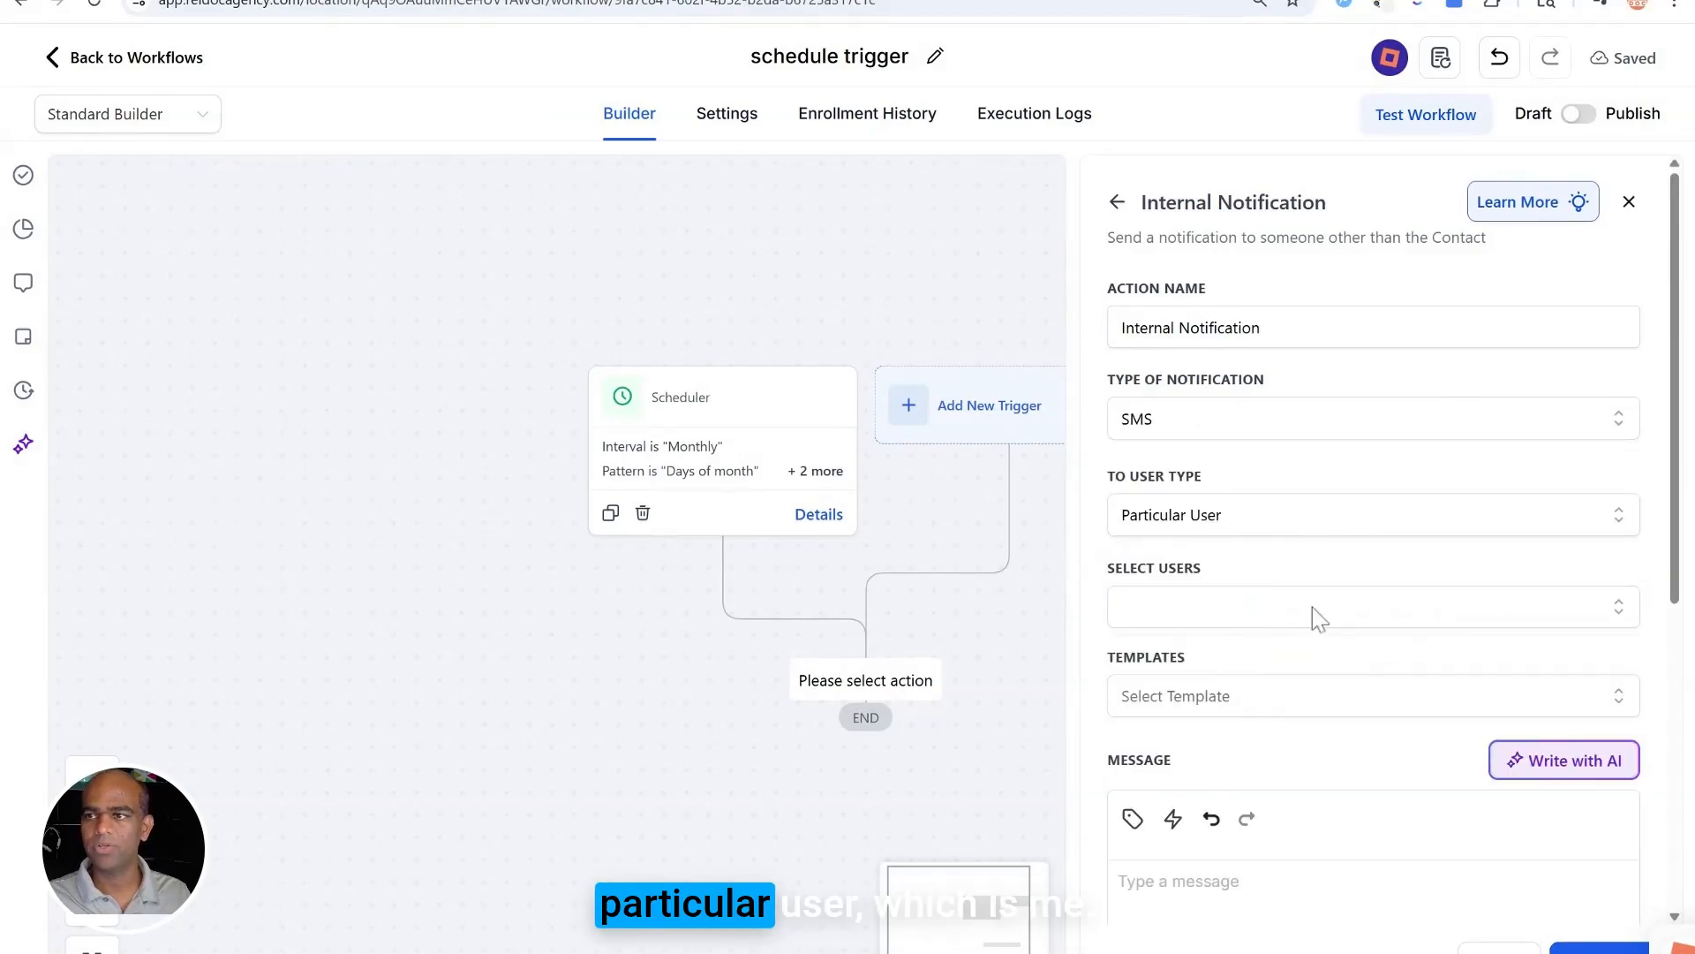
left_click(1324, 608)
left_click(1247, 835)
left_click(1437, 578)
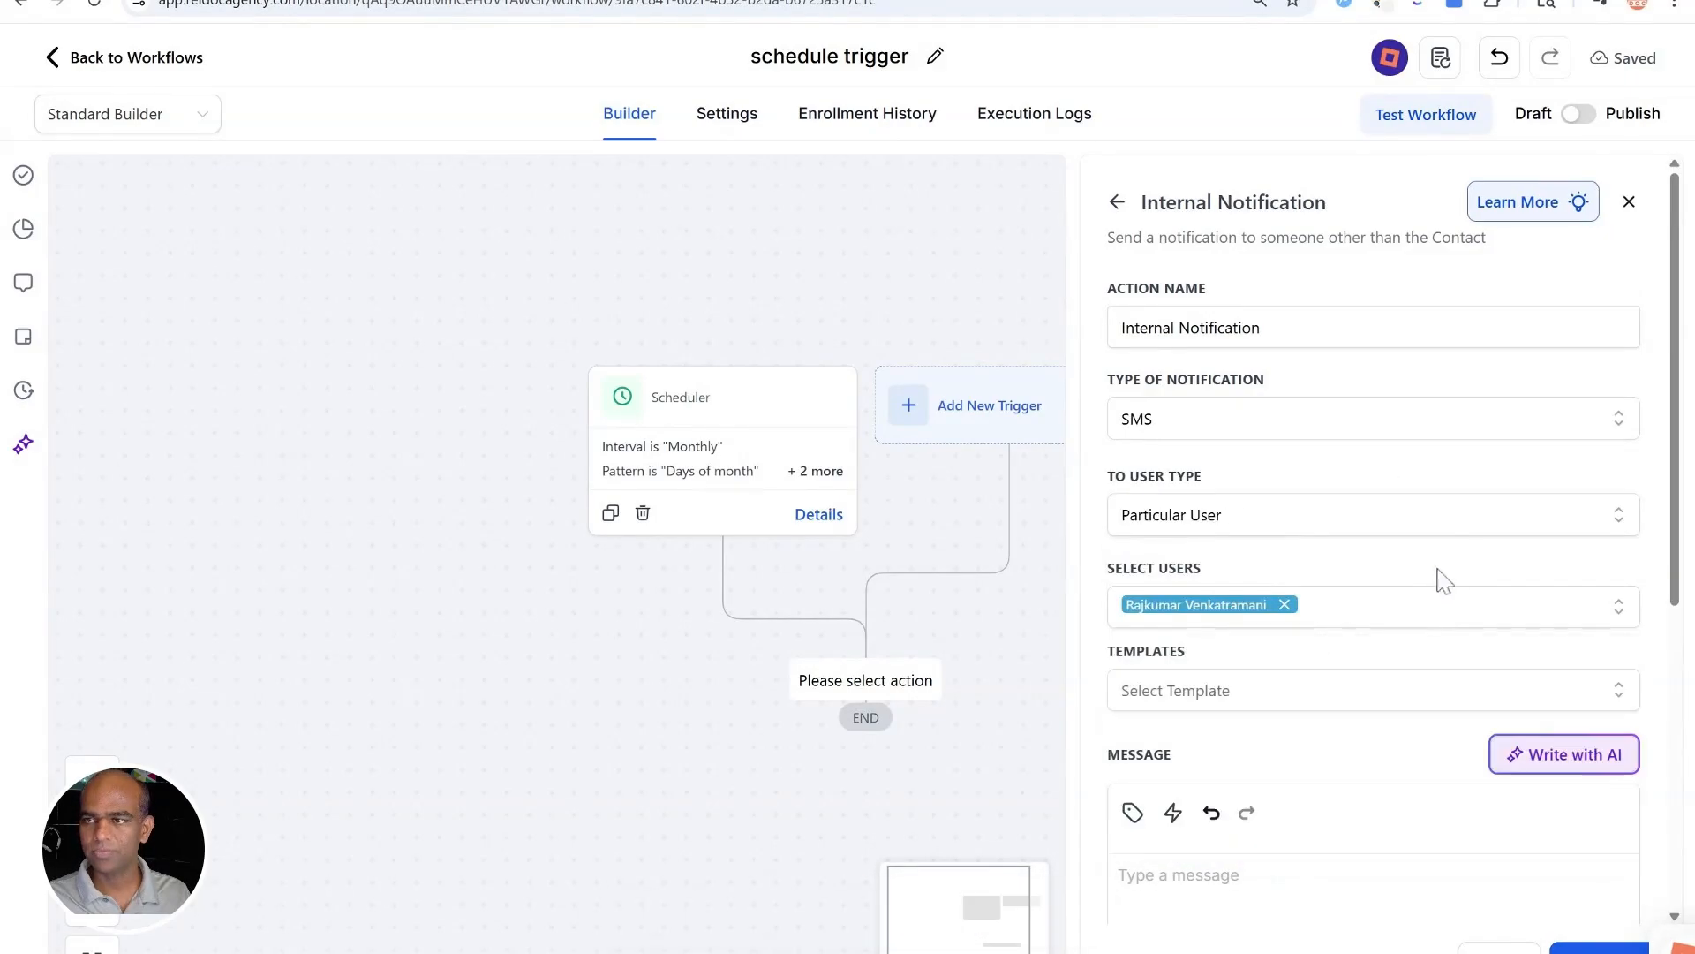
Step: Enter the SMS message "Pay day! Please send payment to our team" and save the notification action
scroll(1289, 733, "down", 5)
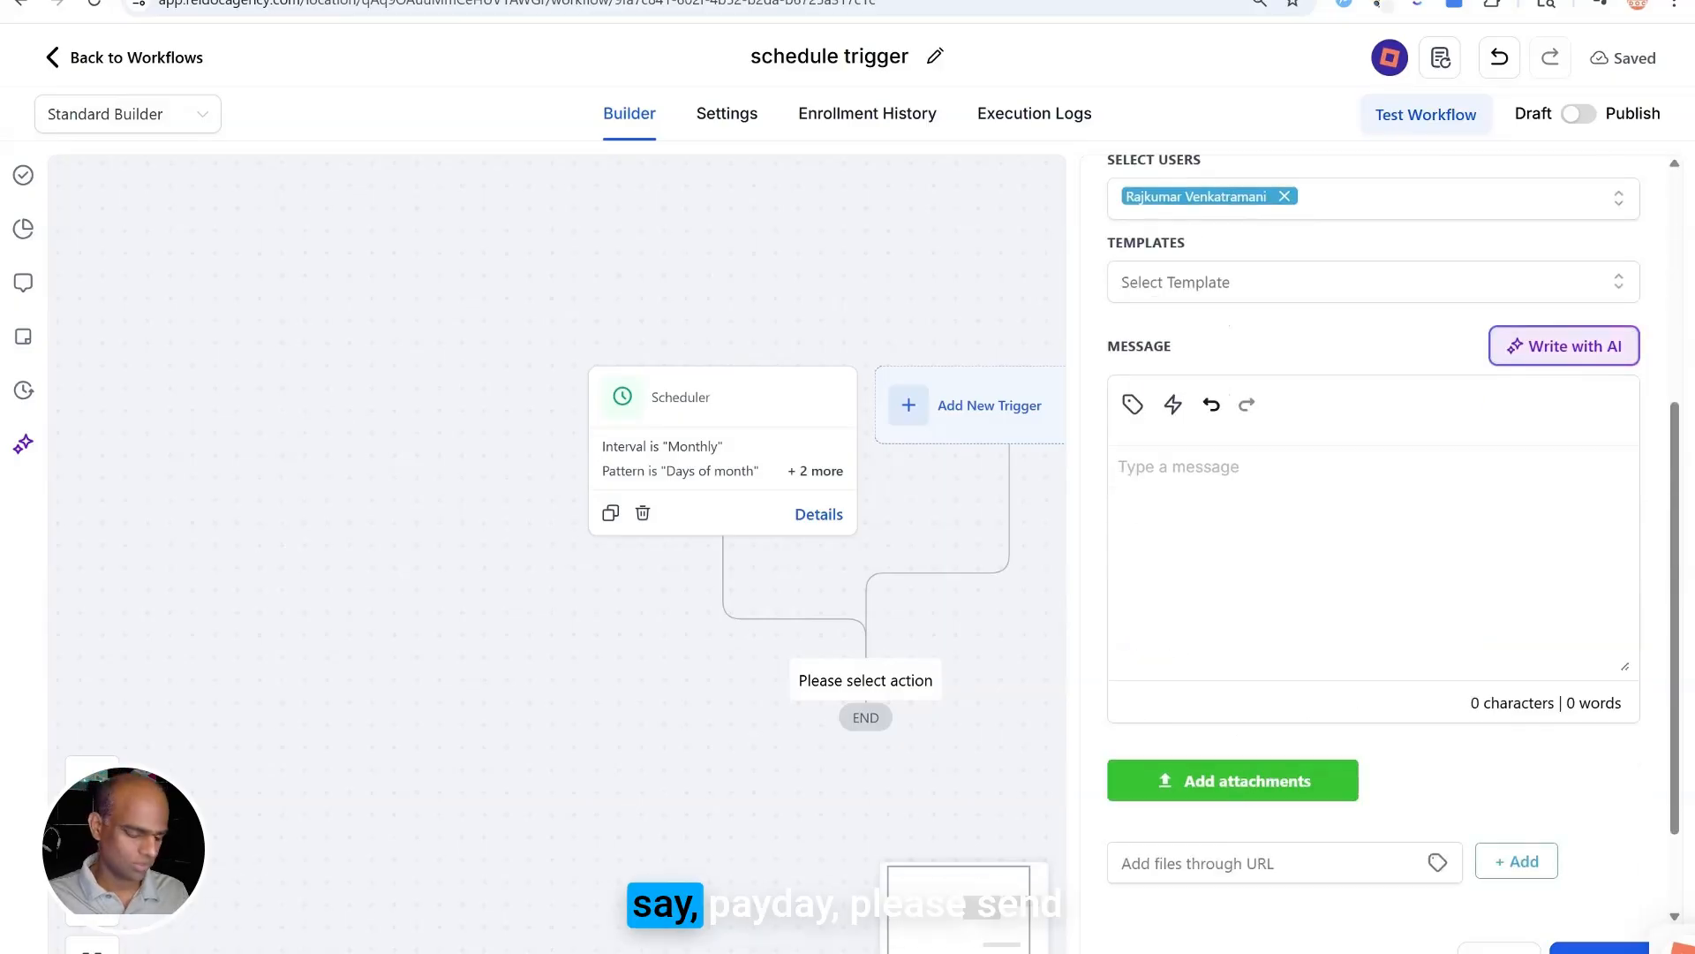
type("Pay day! Please send")
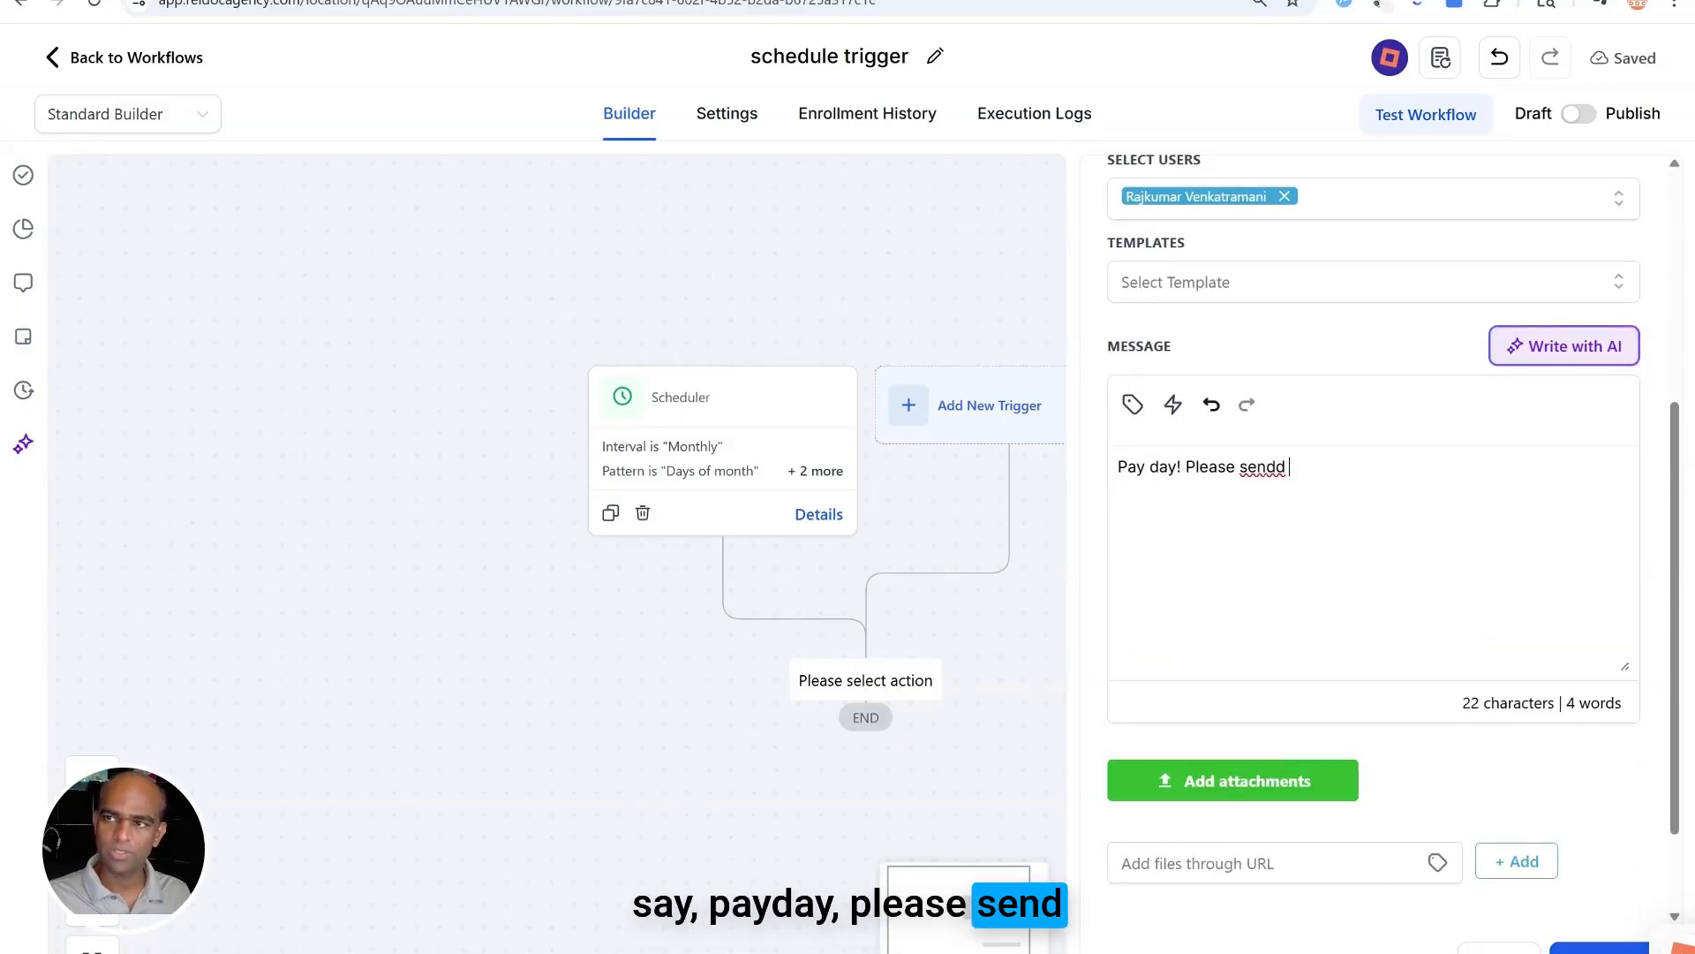
type(" payment to our t")
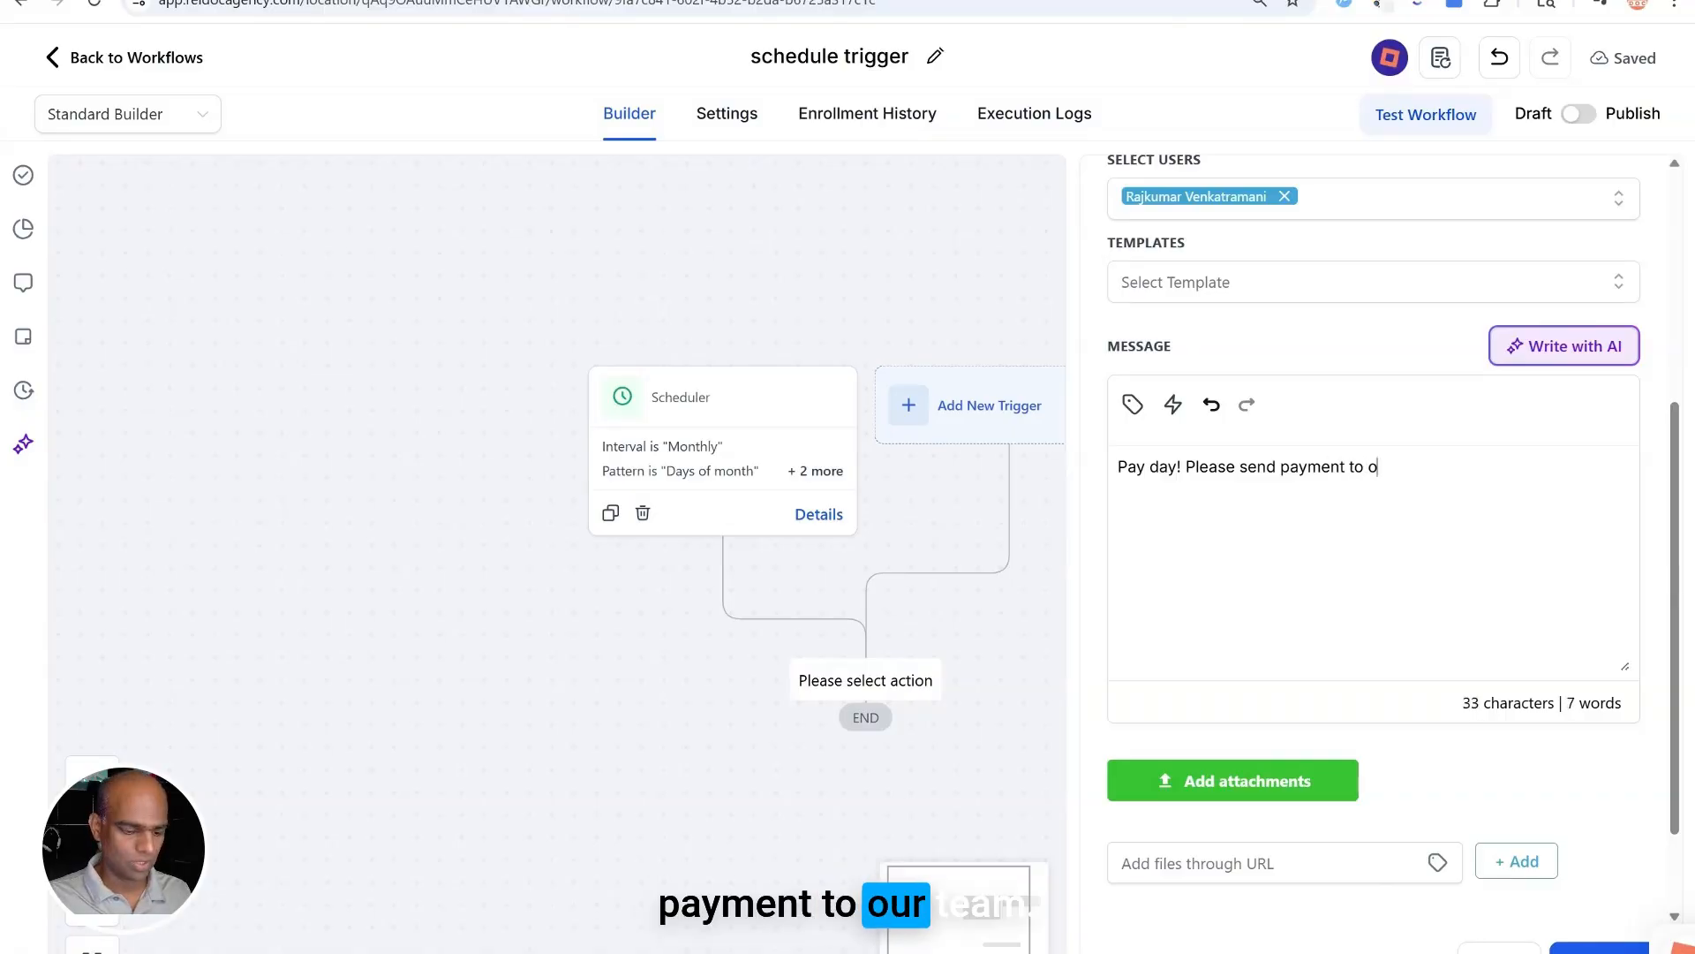
type("eam")
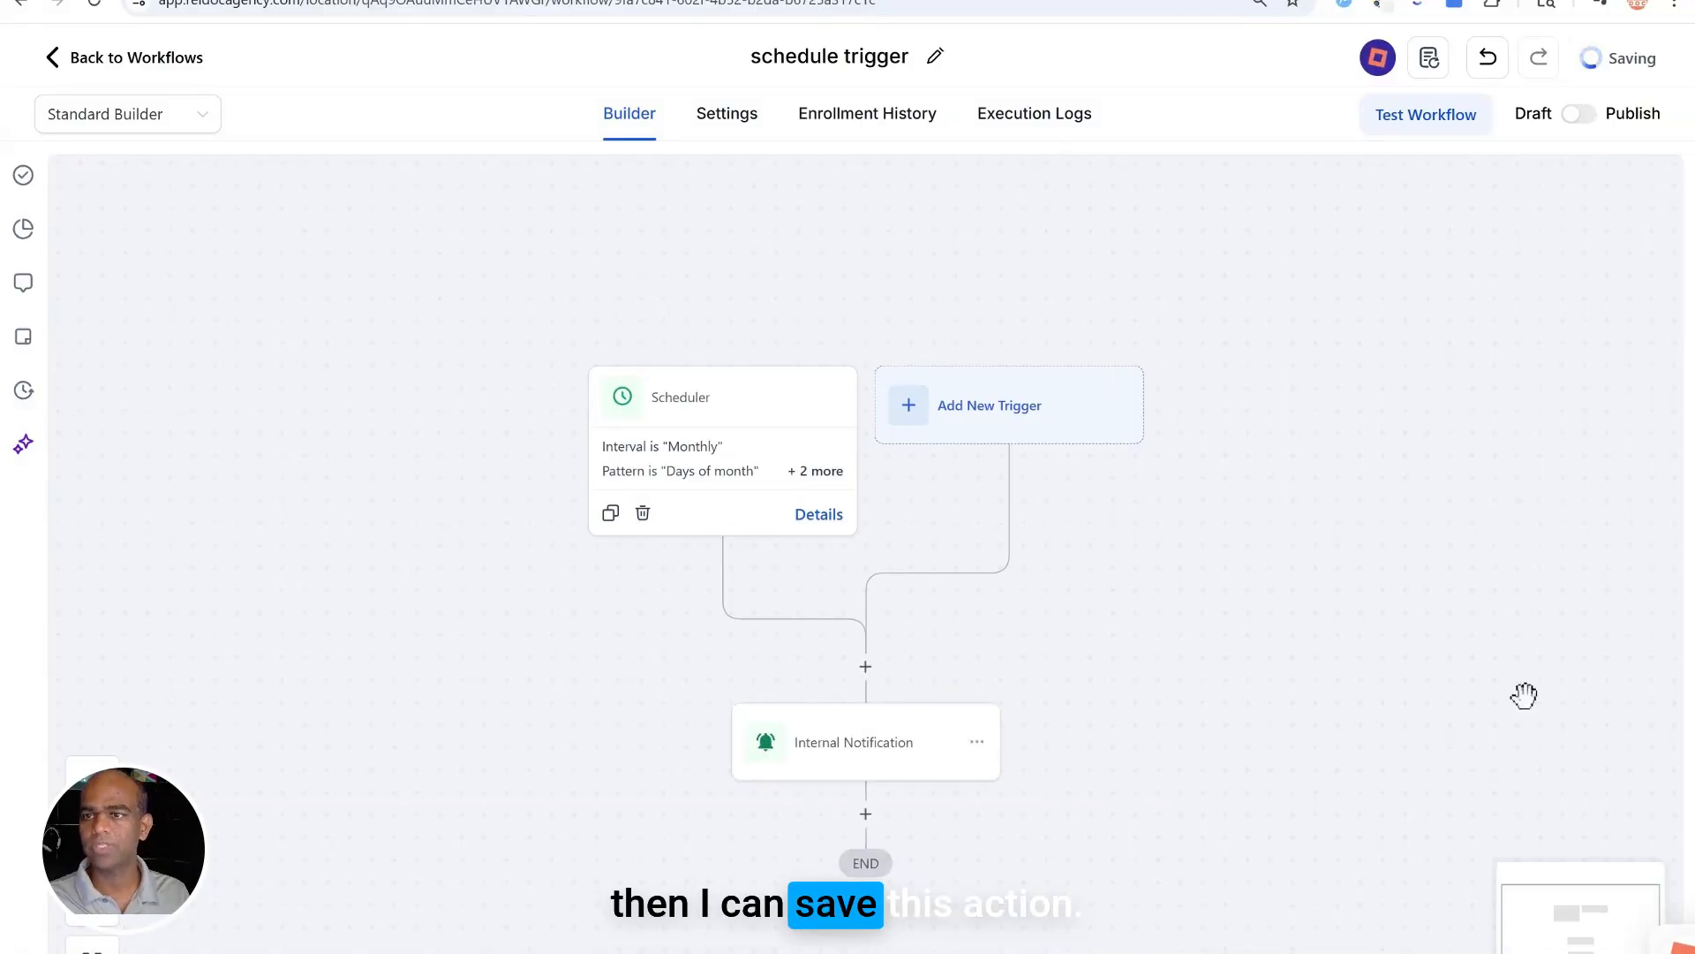
Step: Add an Add Task action after the Internal Notification step
scroll(1071, 662, "down", 2)
left_click(864, 662)
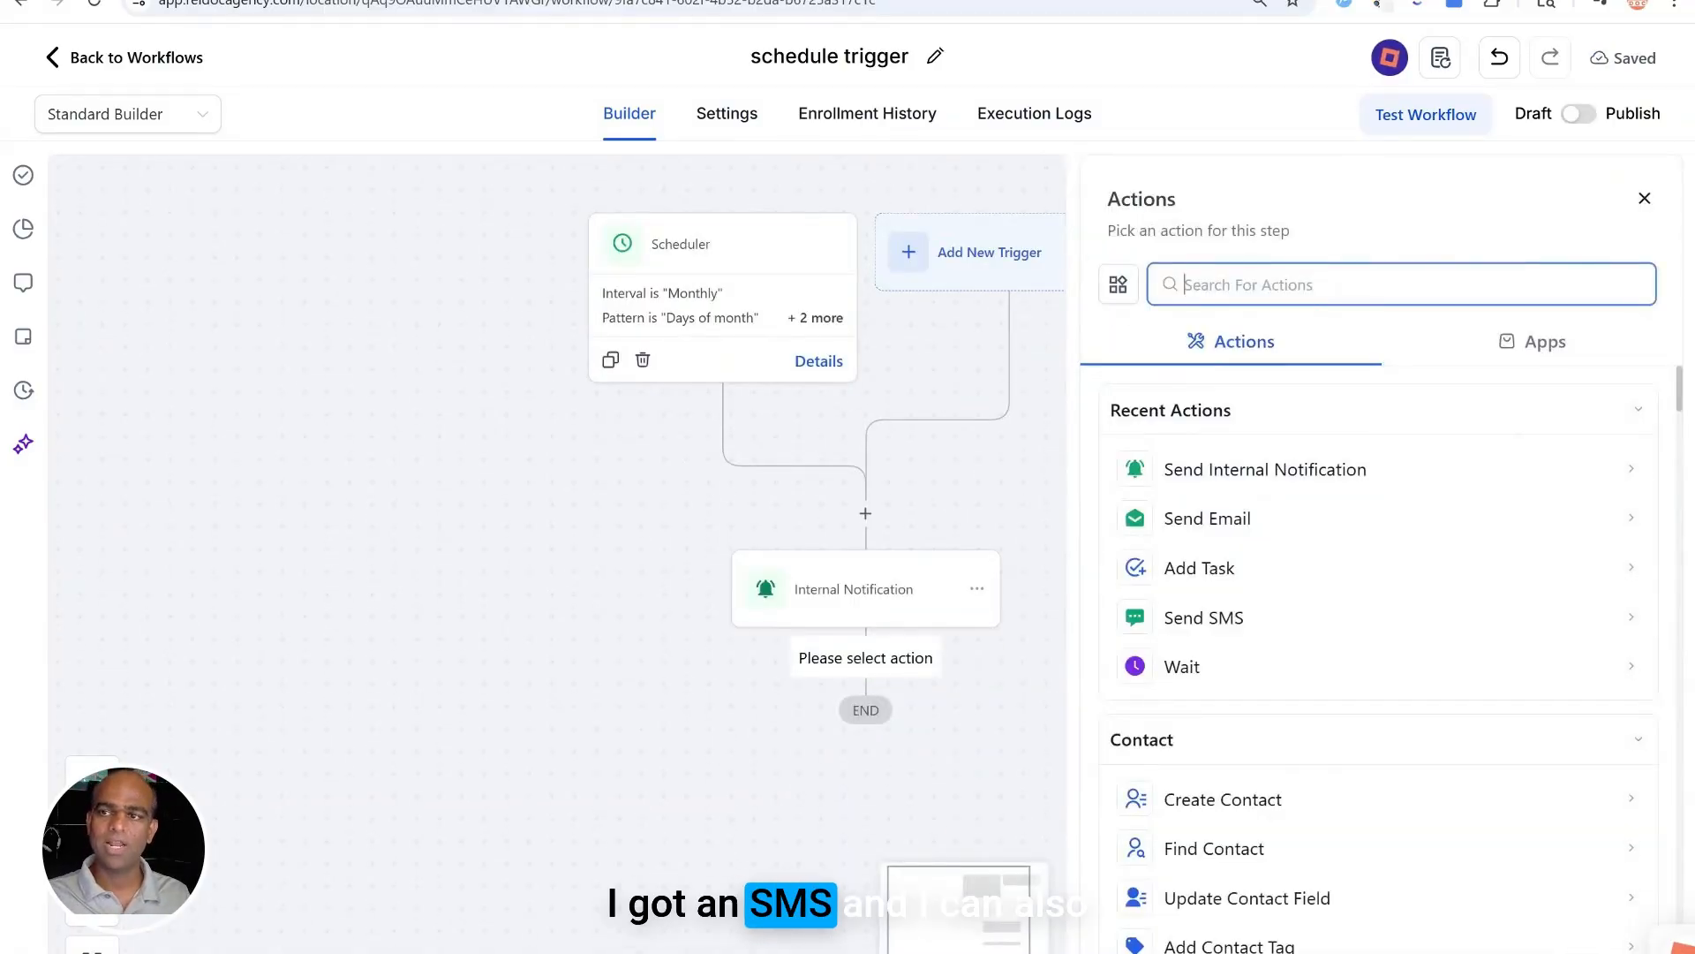
type("task")
left_click(1192, 465)
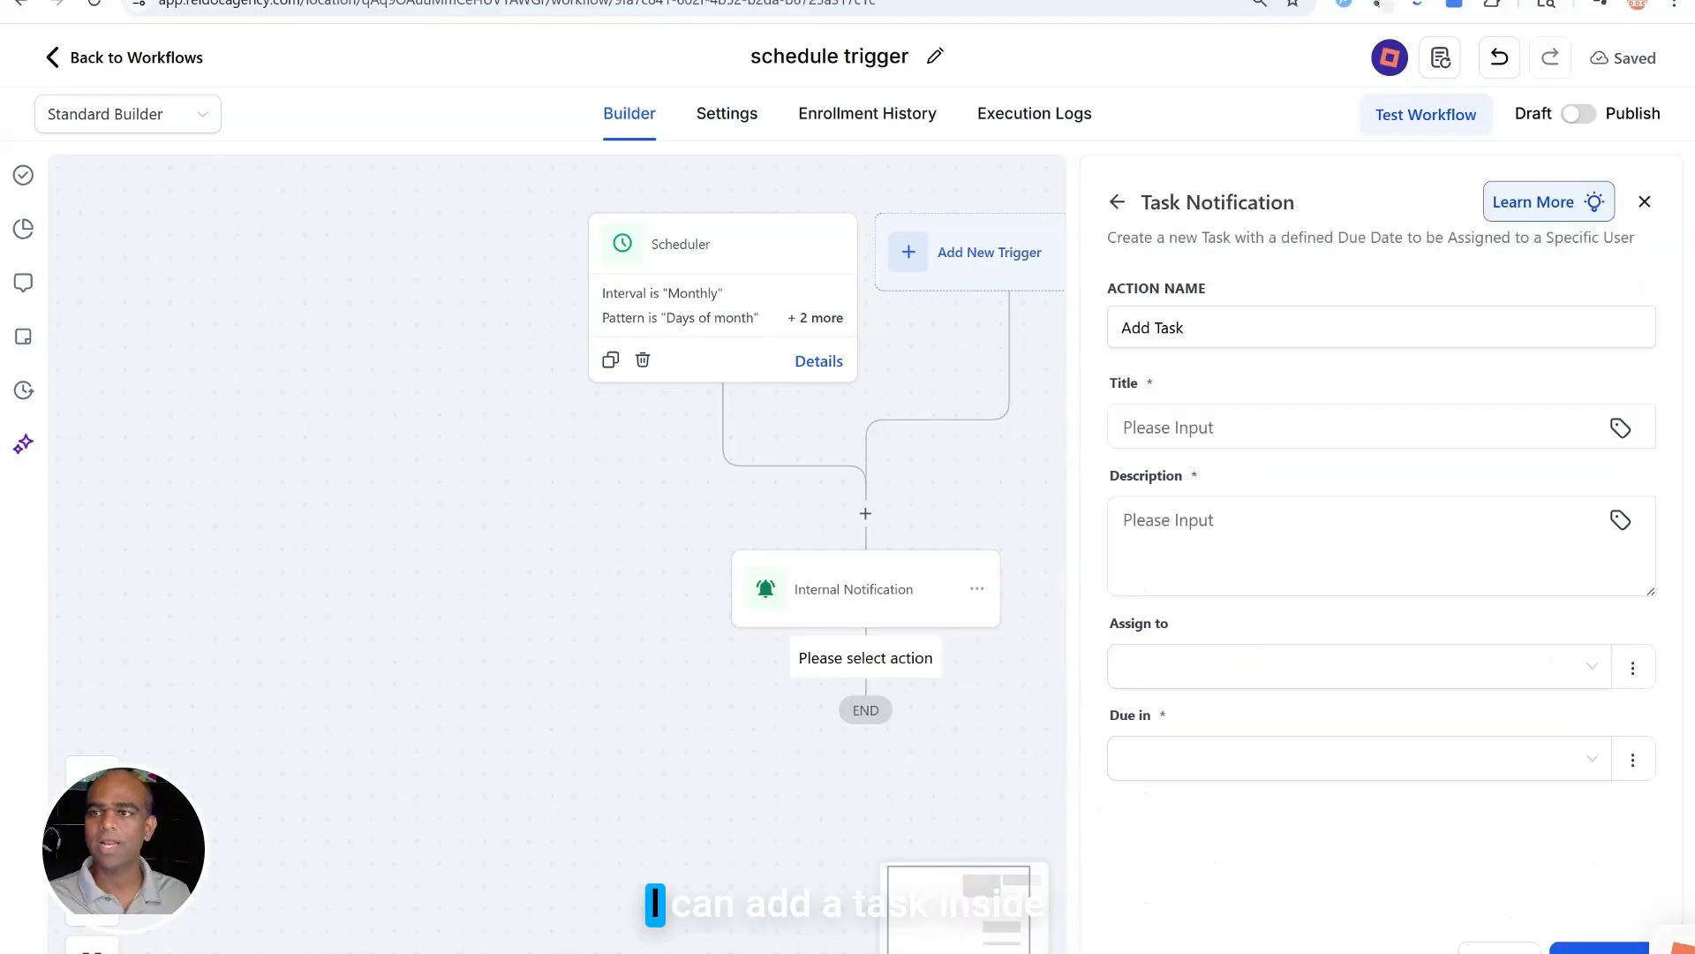
Step: Give the task the title "PayDay" and the description "Please send pay to our team!"
left_click(1205, 428)
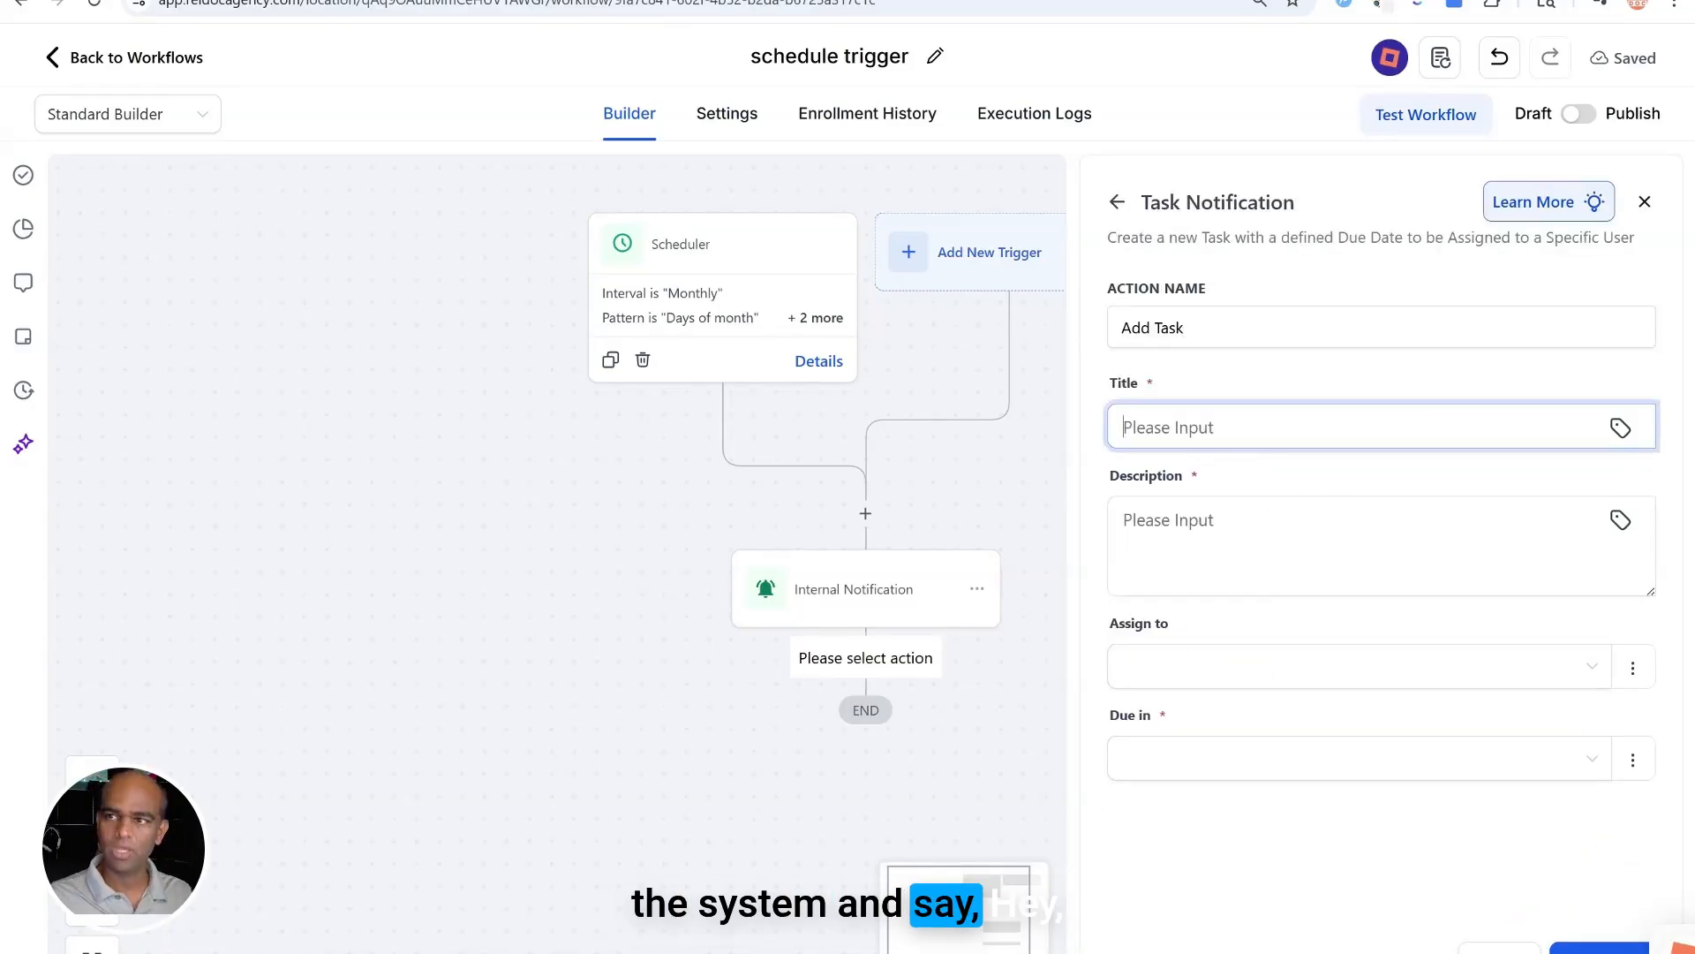
left_click(1205, 507)
left_click(1205, 521)
type("{")
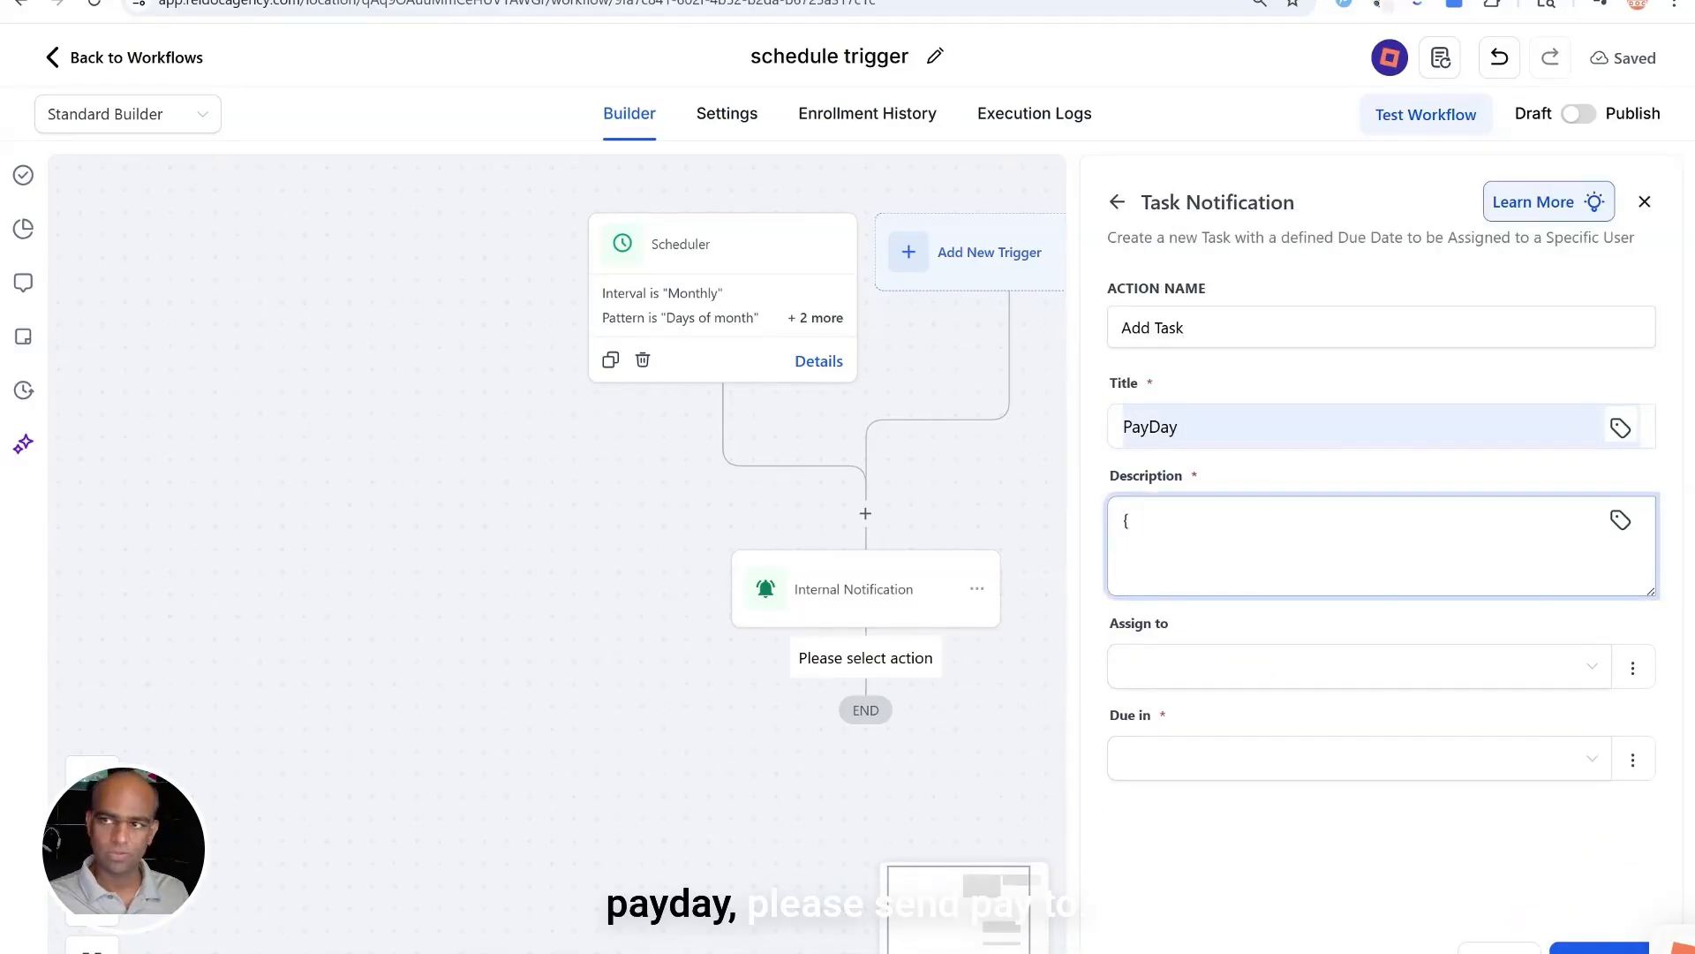
type("lease s")
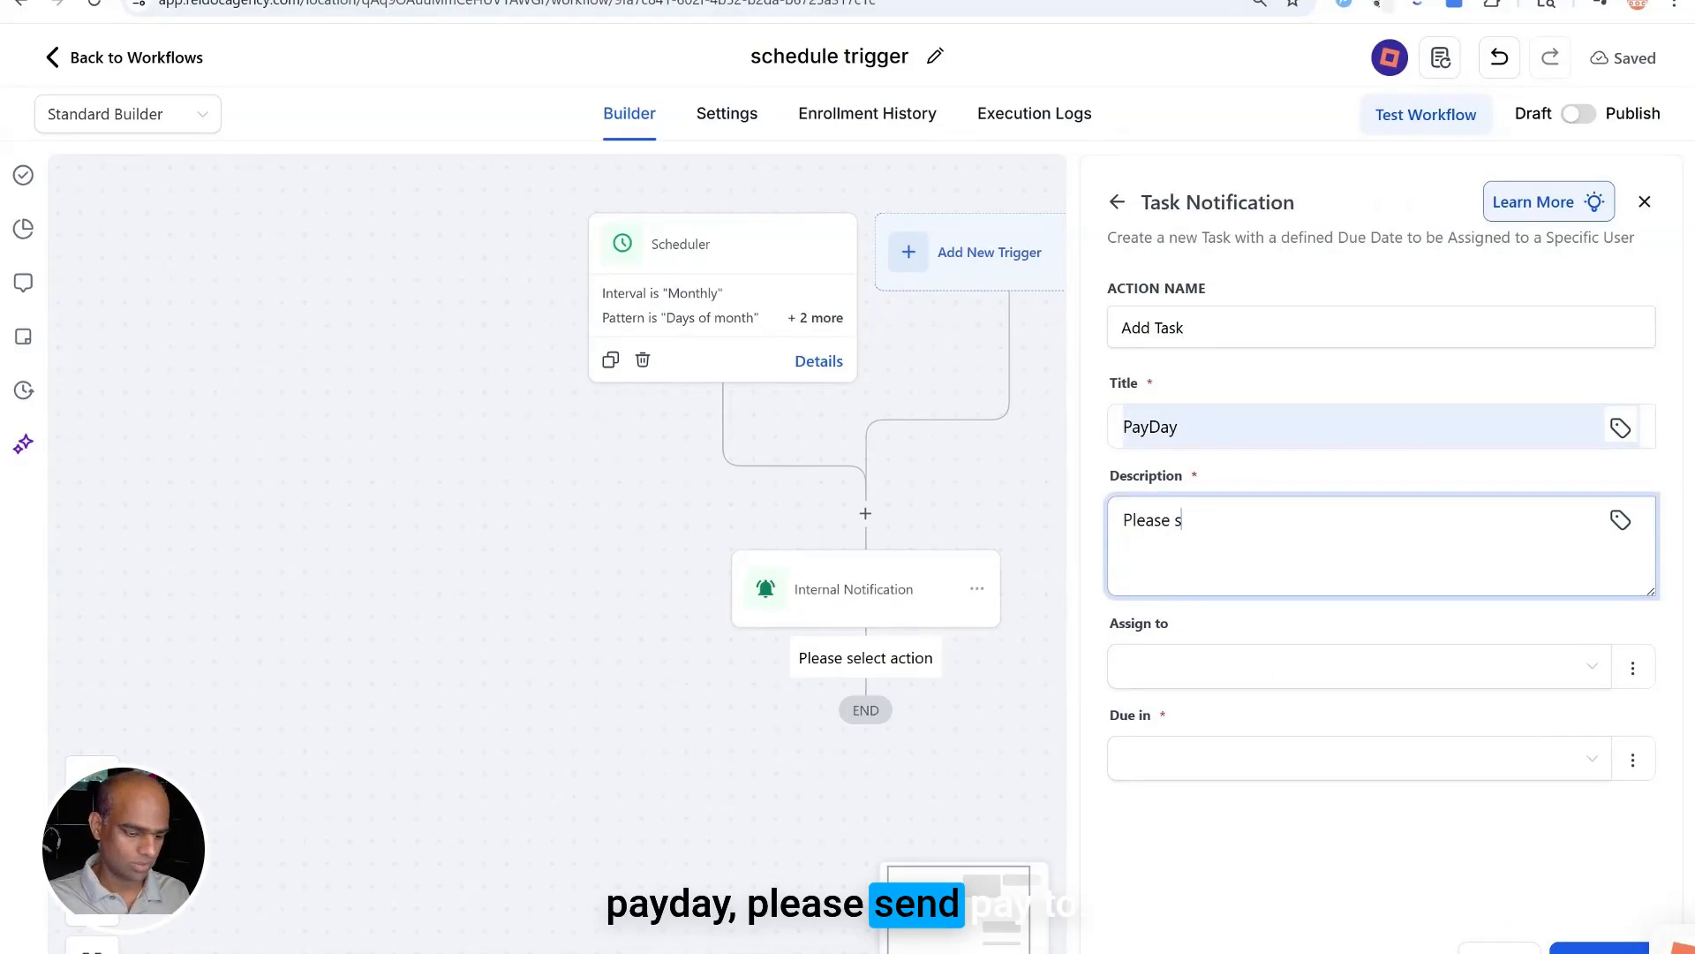
type("end pay to our team!")
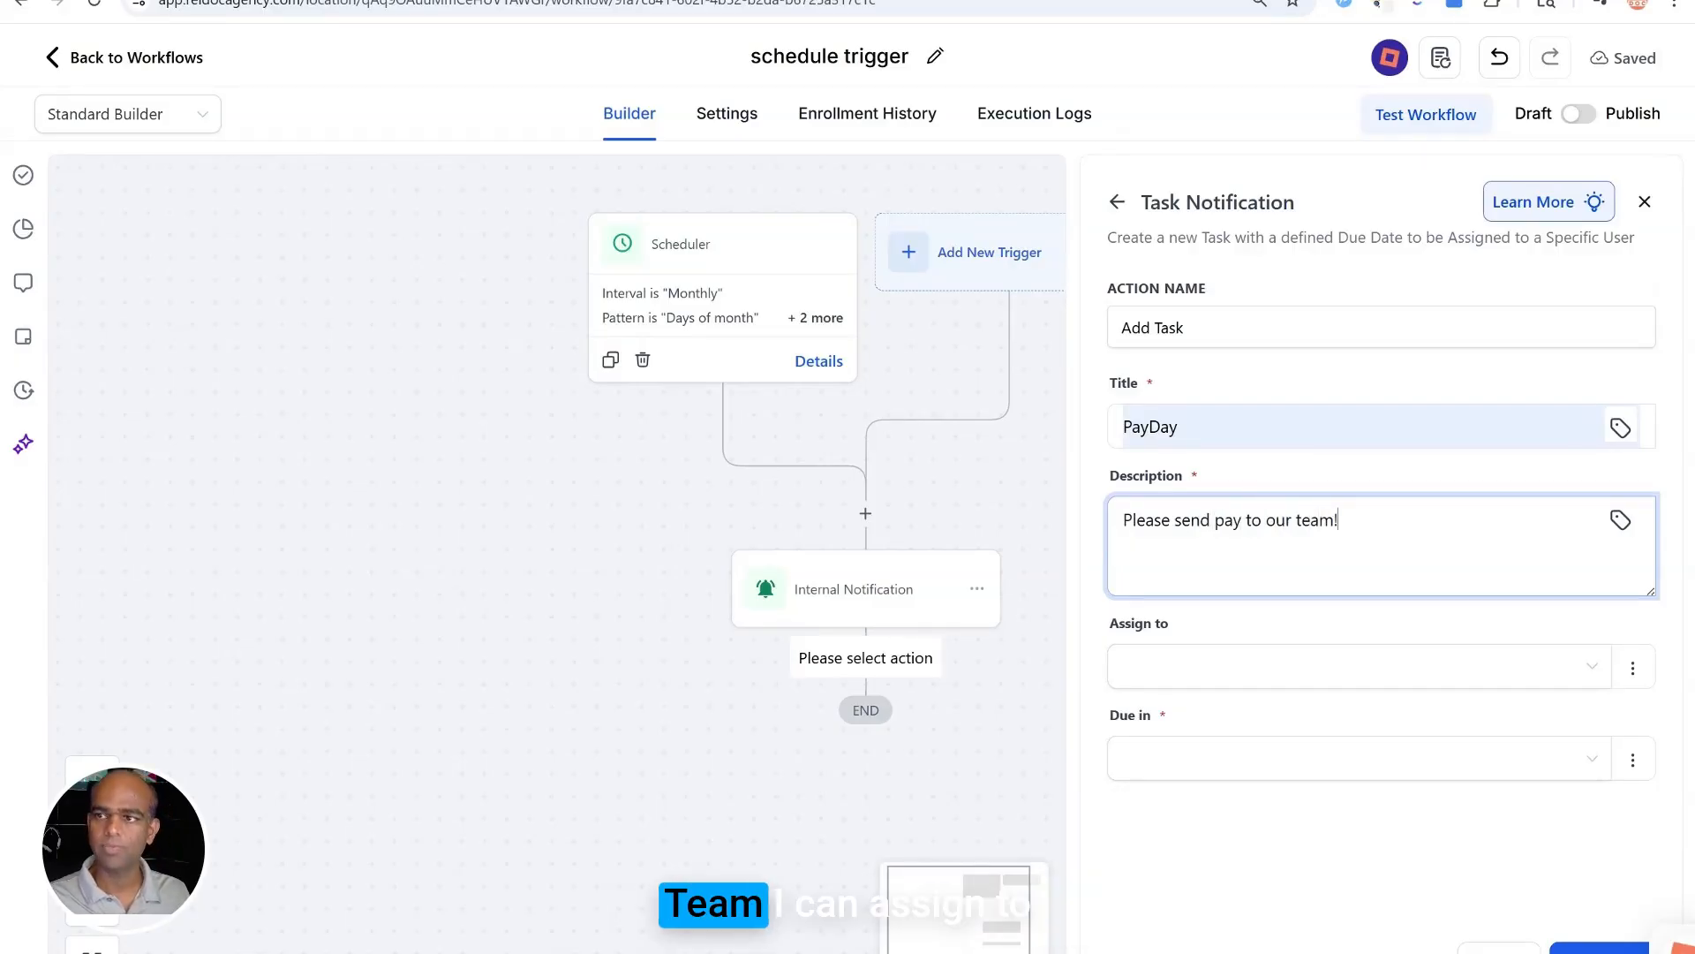
Step: Assign the task to the account owner, make it due Now, and save the Add Task action
left_click(1466, 675)
left_click(1260, 897)
left_click(1280, 784)
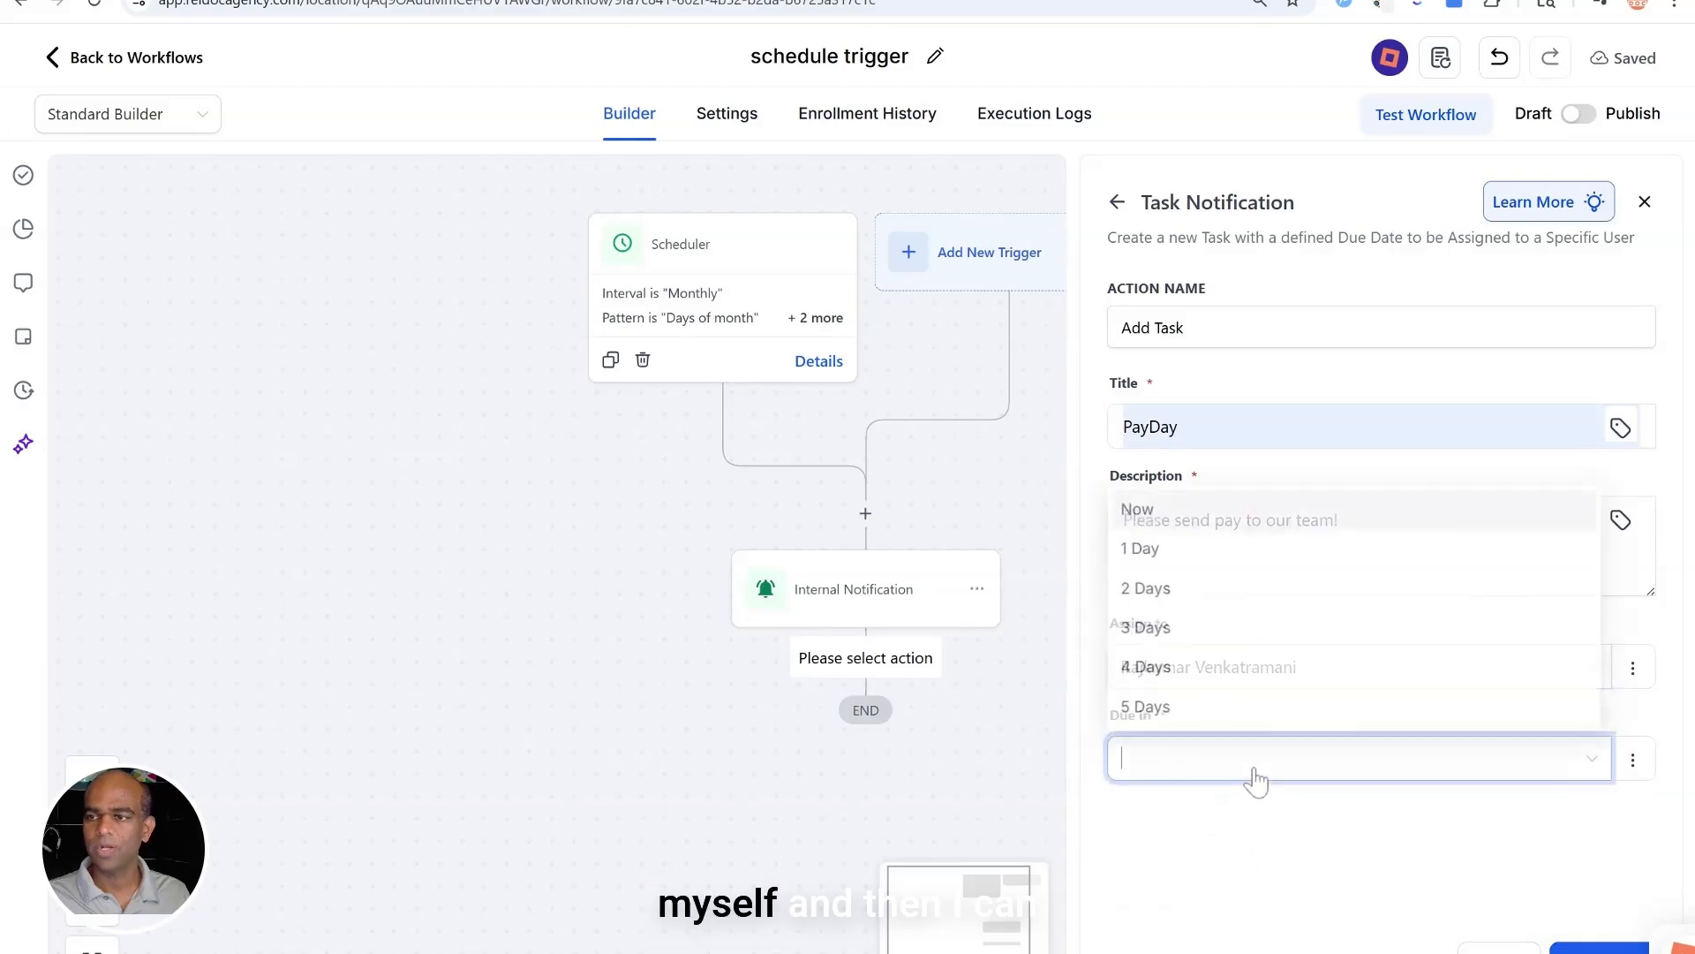
left_click(1192, 544)
left_click(1213, 768)
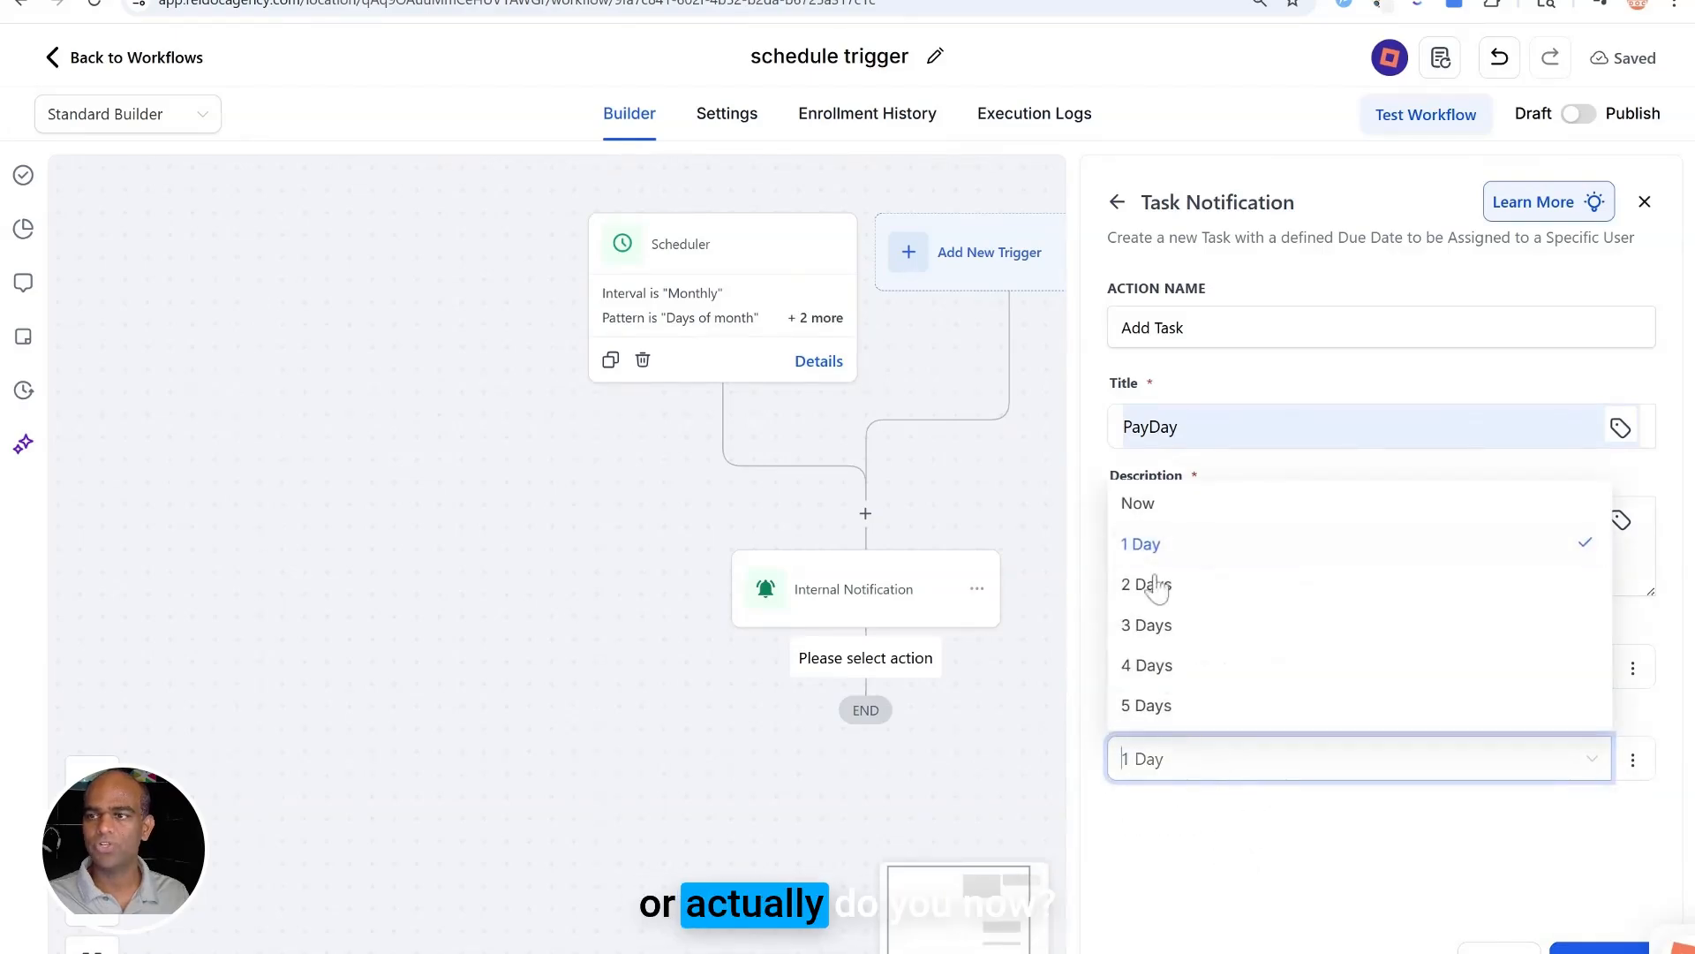
left_click(1148, 500)
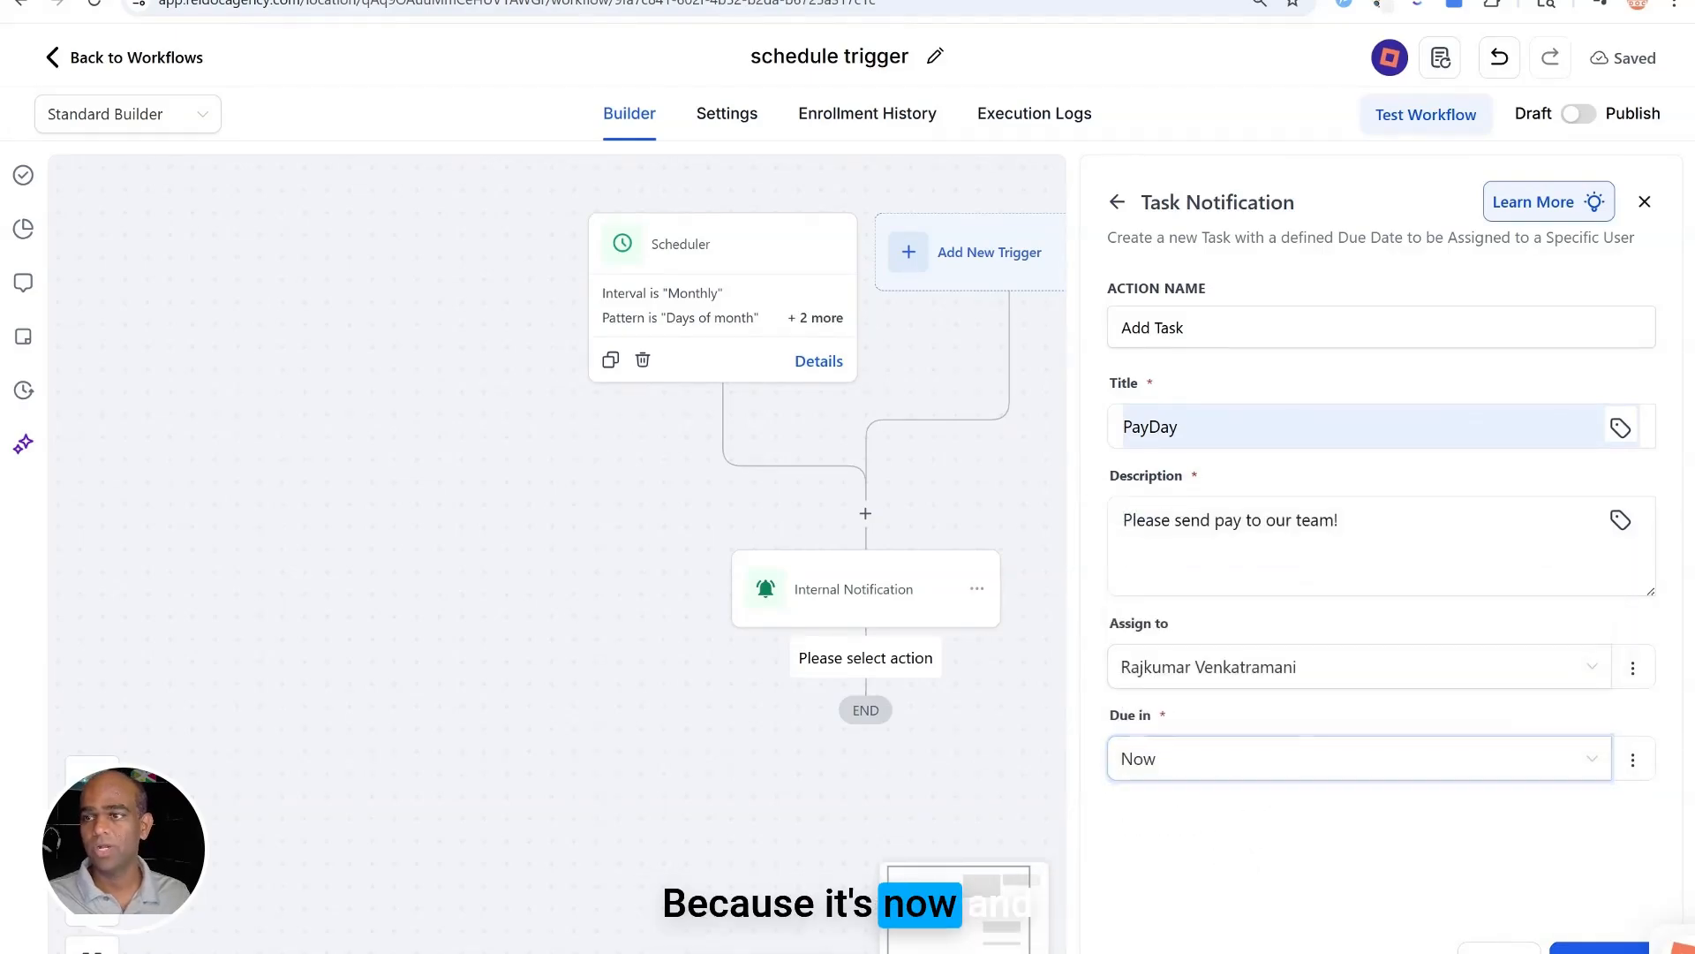
left_click(1599, 949)
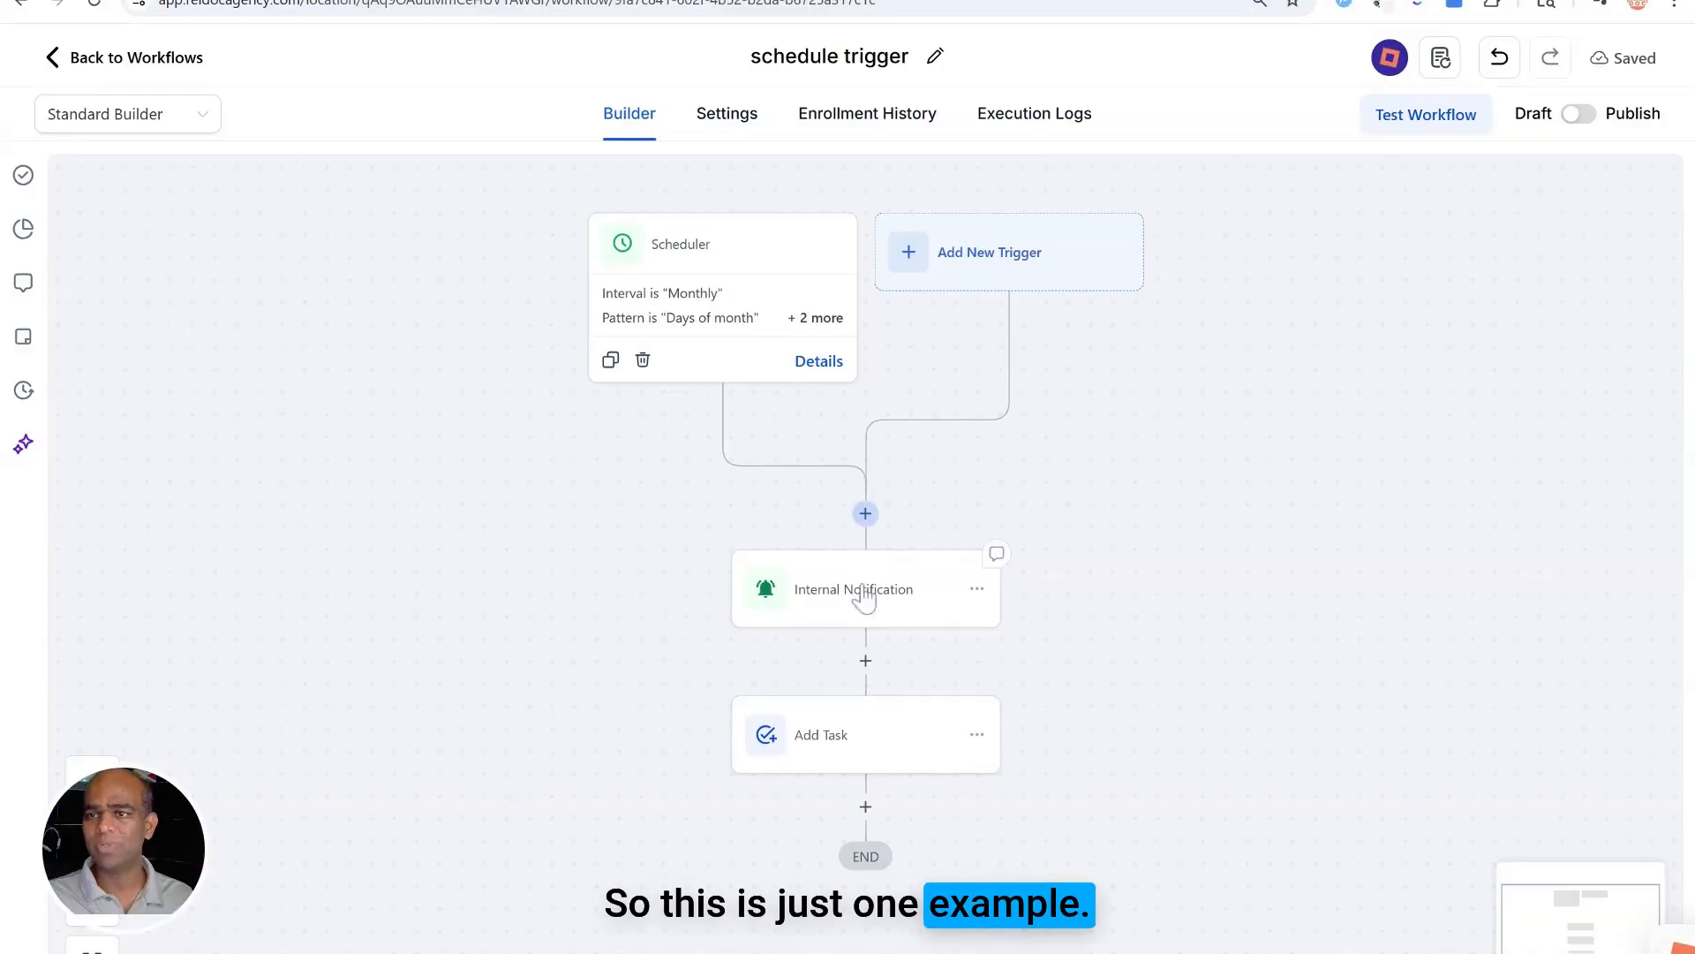
left_click(864, 811)
scroll(1268, 859, "down", 3)
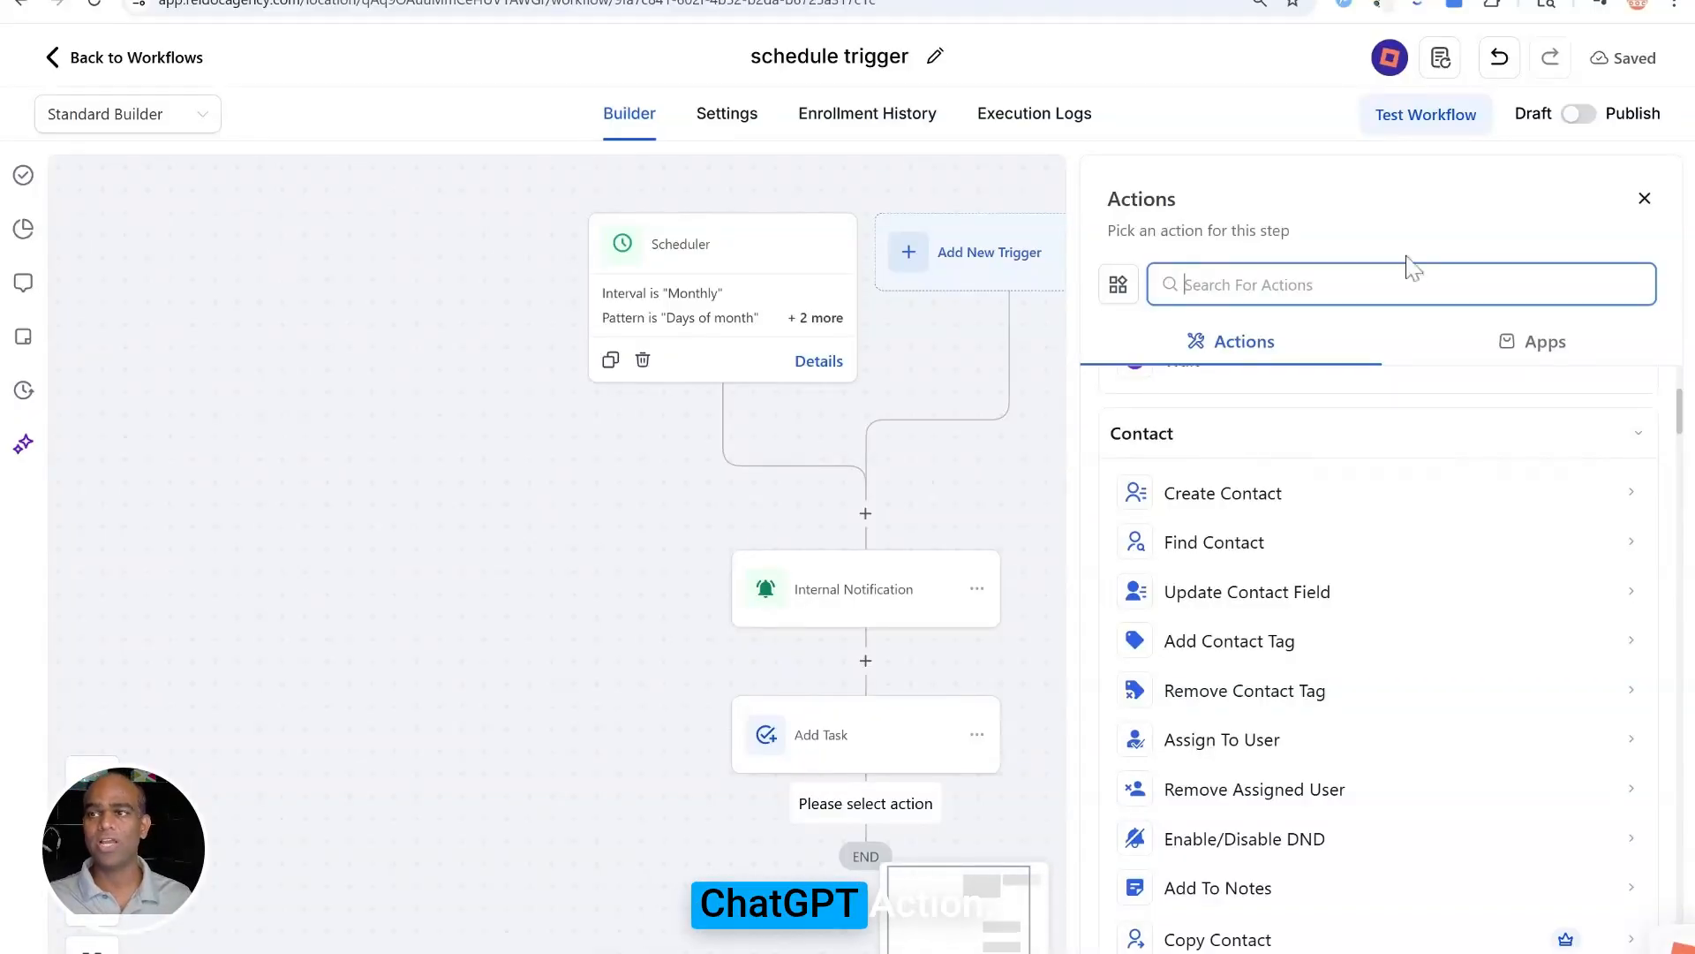
left_click(1029, 526)
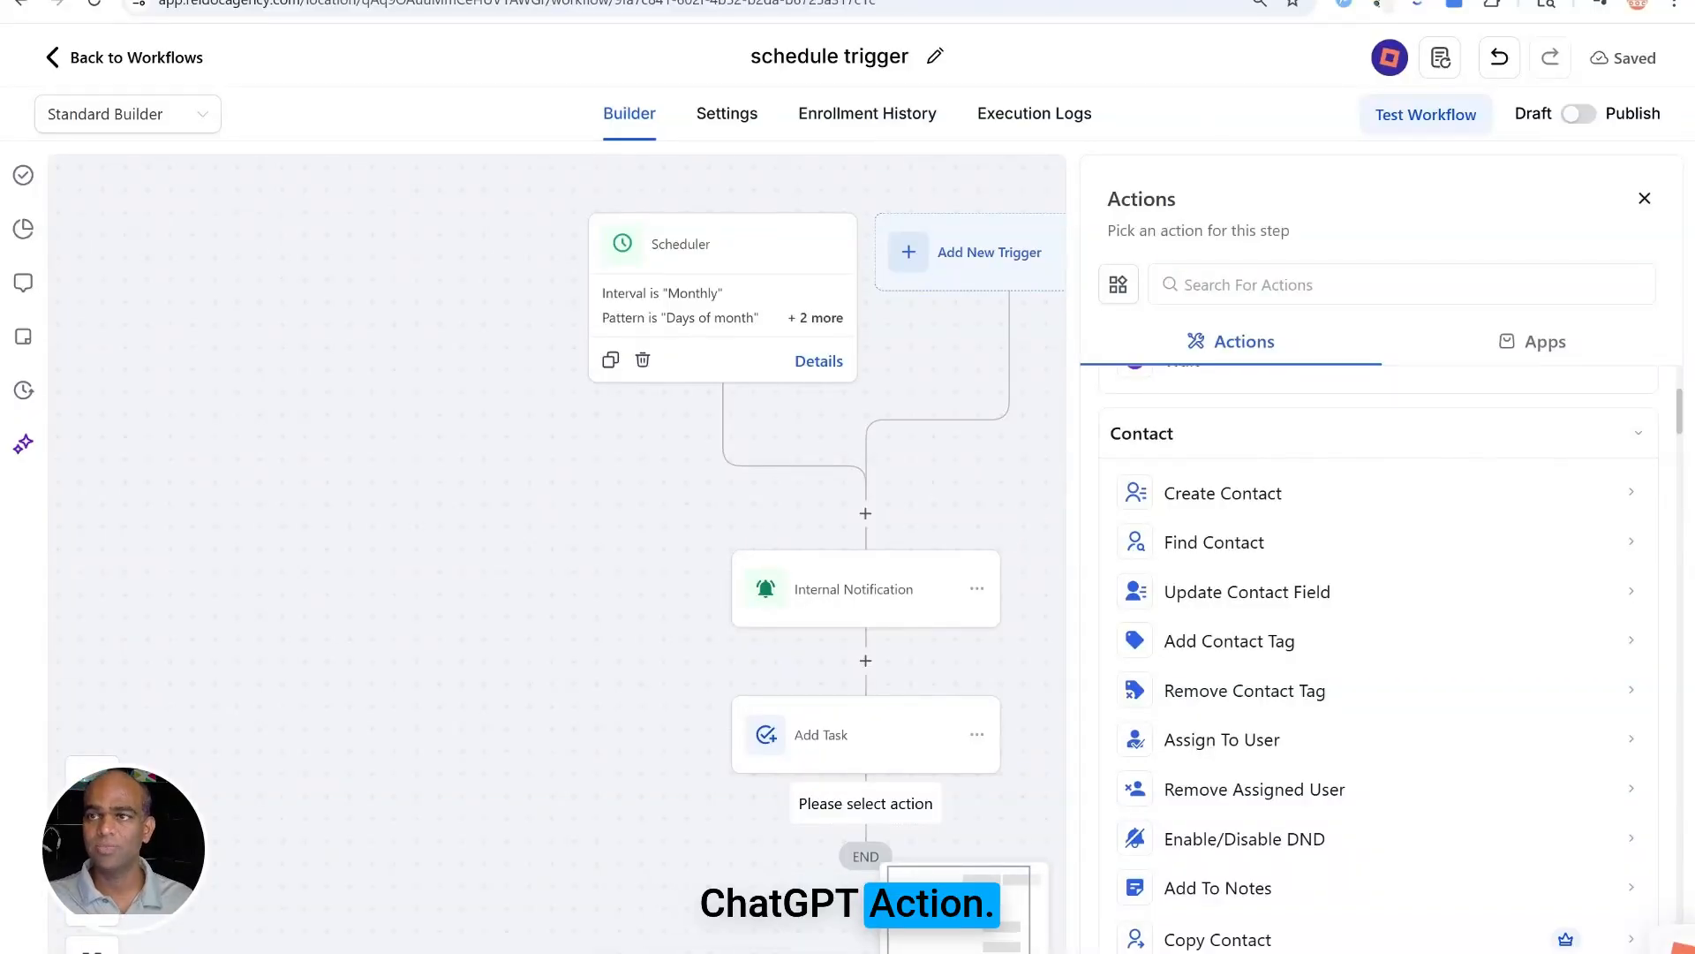
left_click(1644, 198)
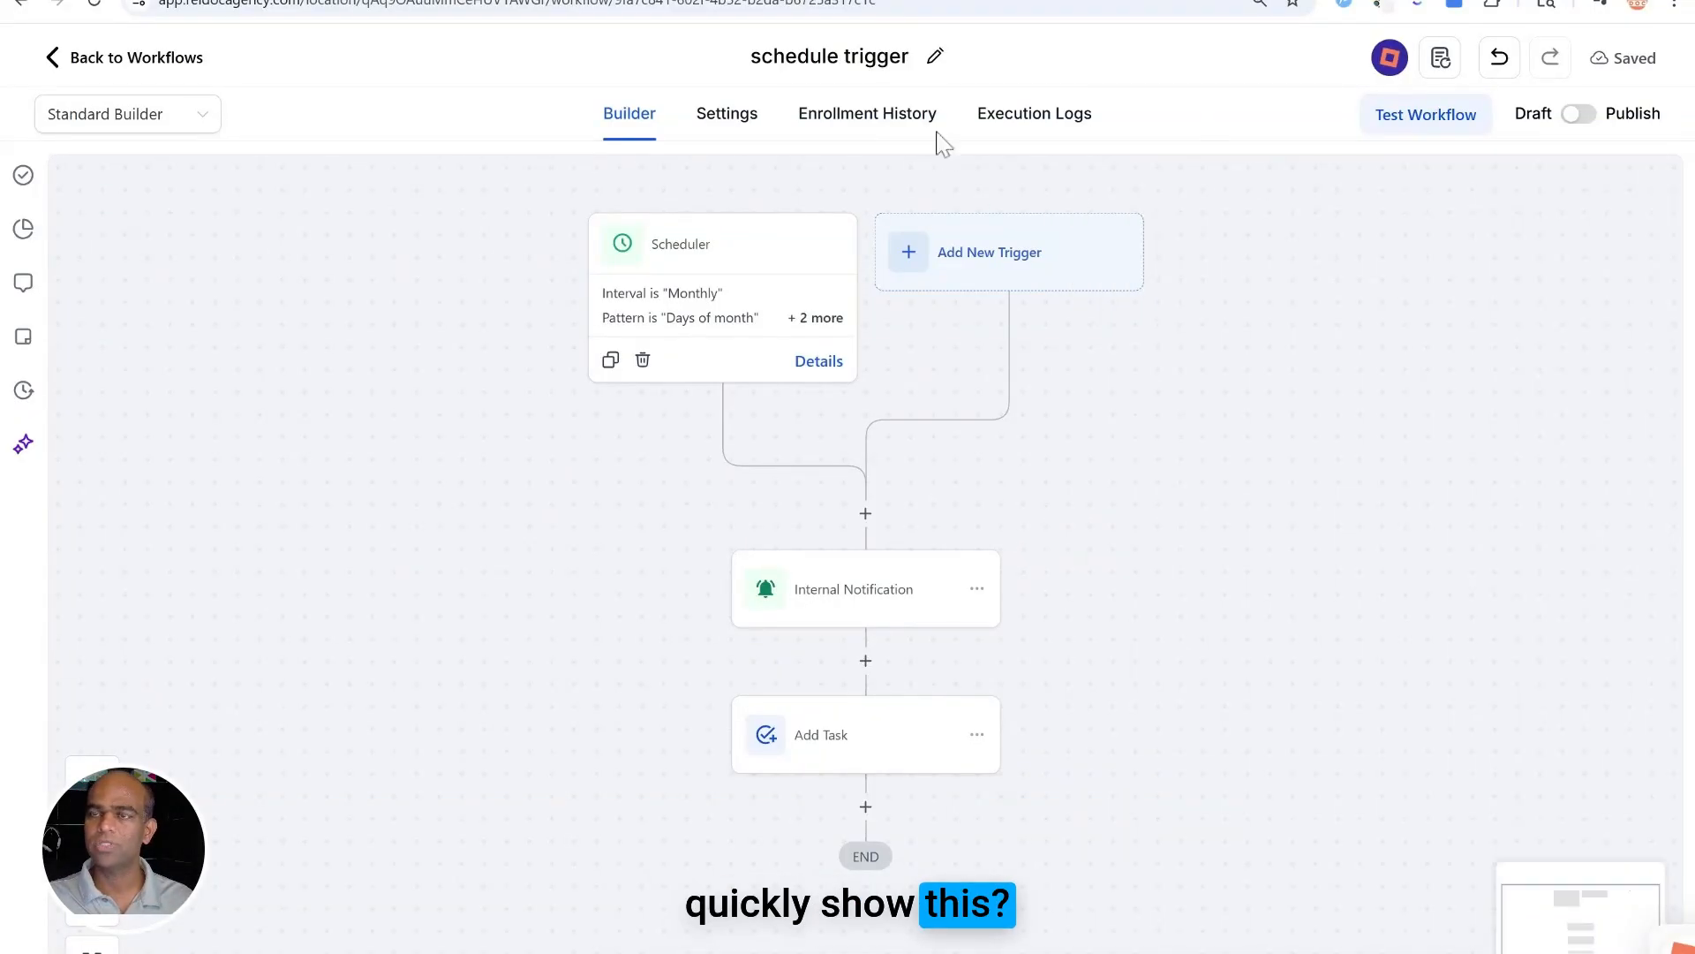
Step: Change the Scheduler trigger's interval to Weekly and select Monday as the day it runs
left_click(847, 221)
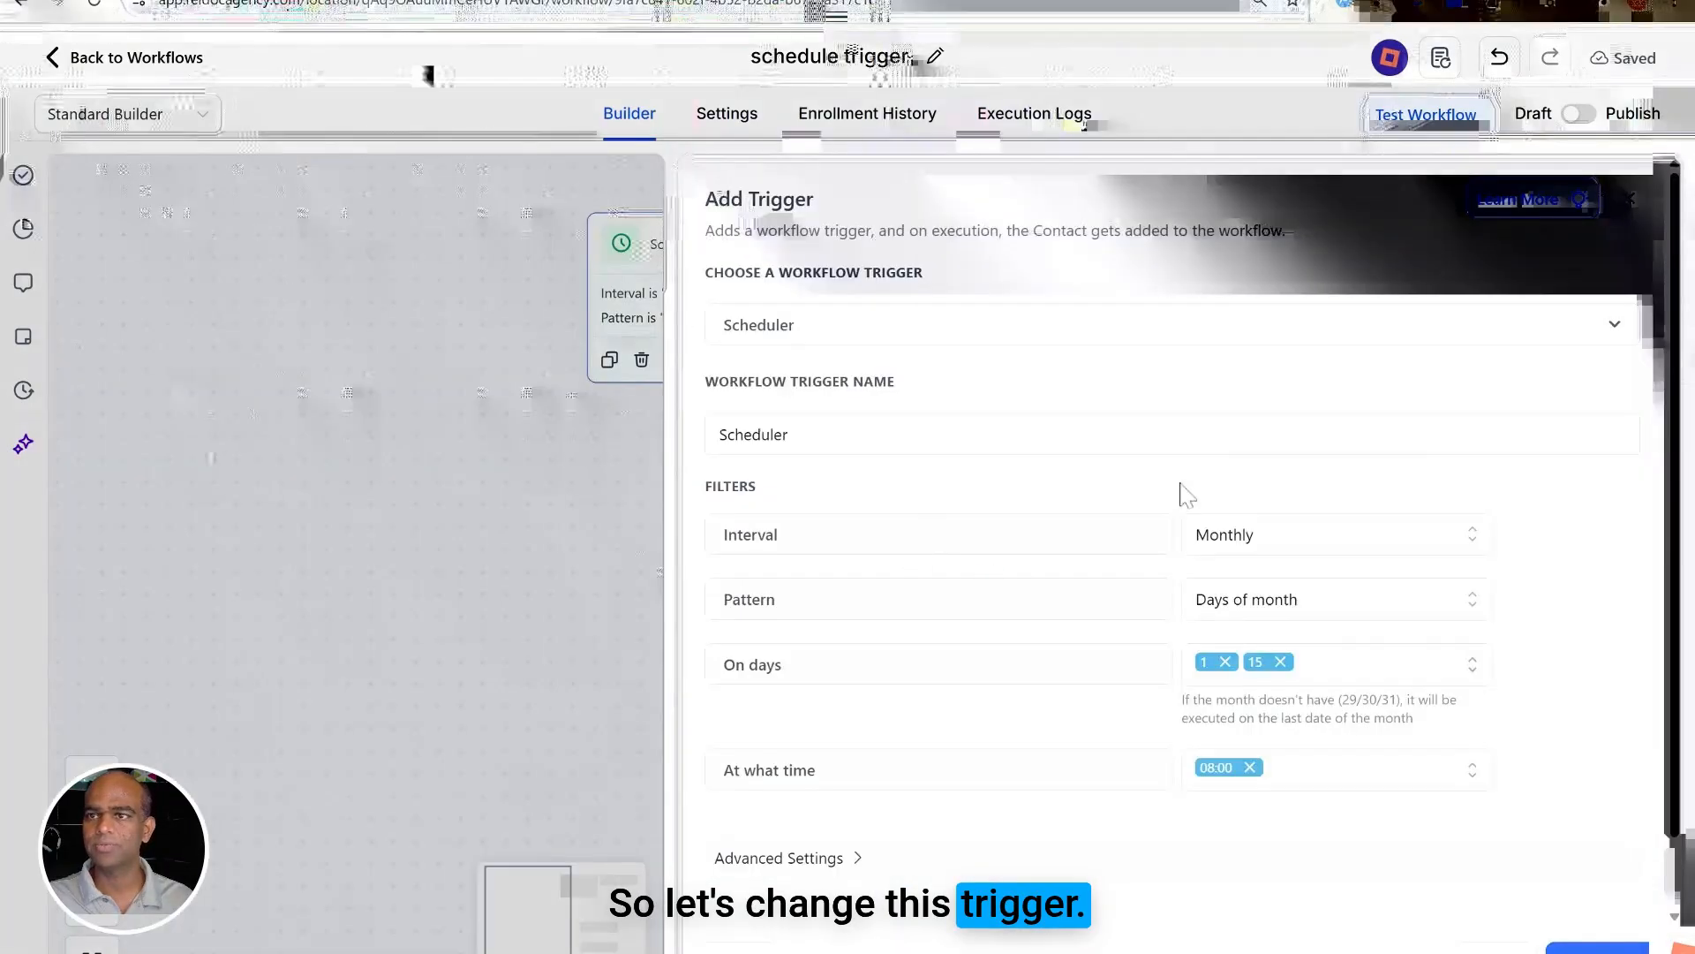
left_click(1430, 539)
left_click(1262, 715)
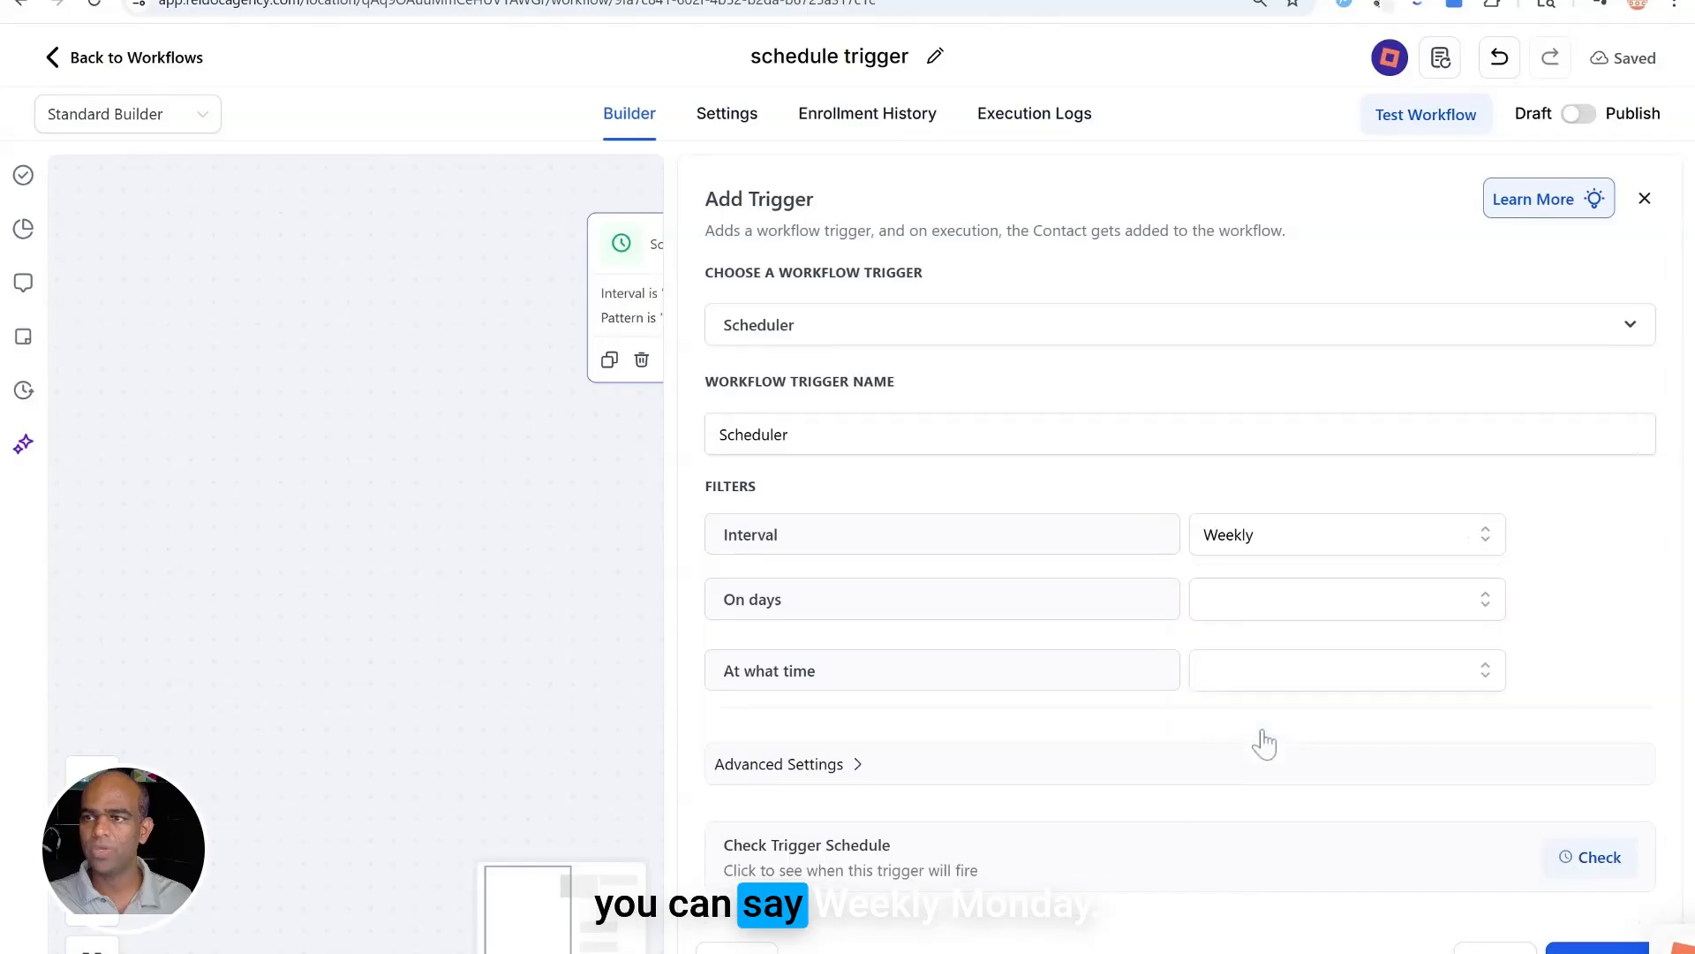
left_click(1350, 609)
left_click(1325, 707)
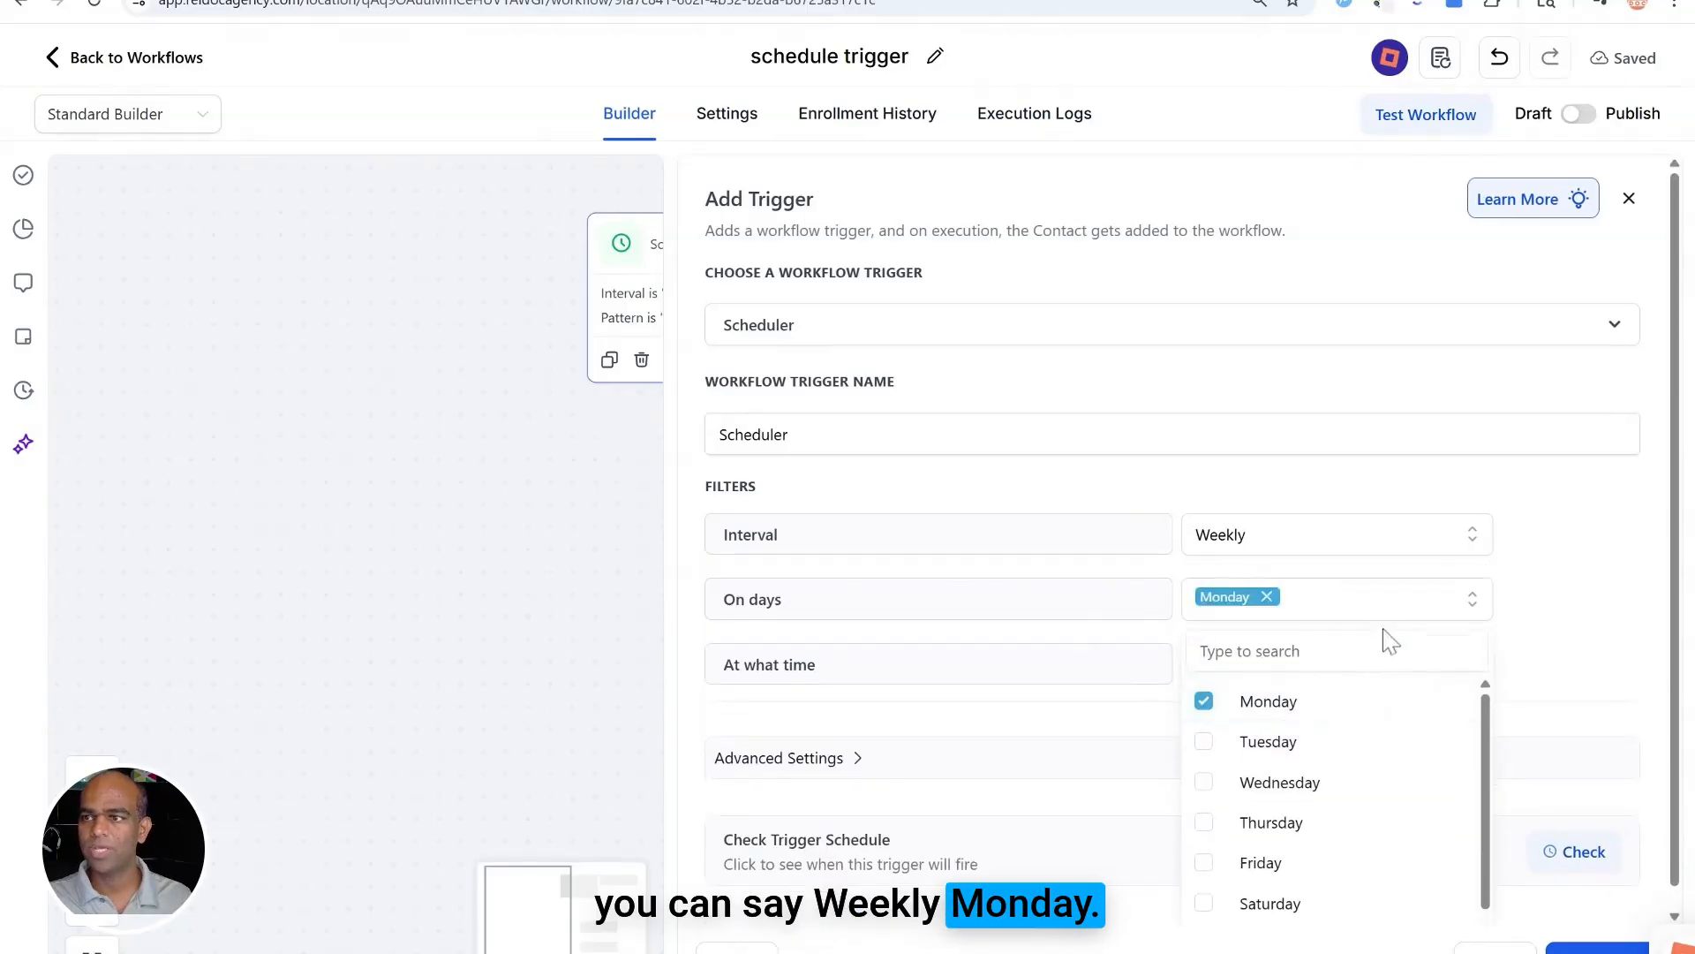
left_click(1544, 617)
Step: Set the weekly trigger's execution time to 08:00 and save the trigger
left_click(1384, 671)
scroll(1294, 845, "down", 7)
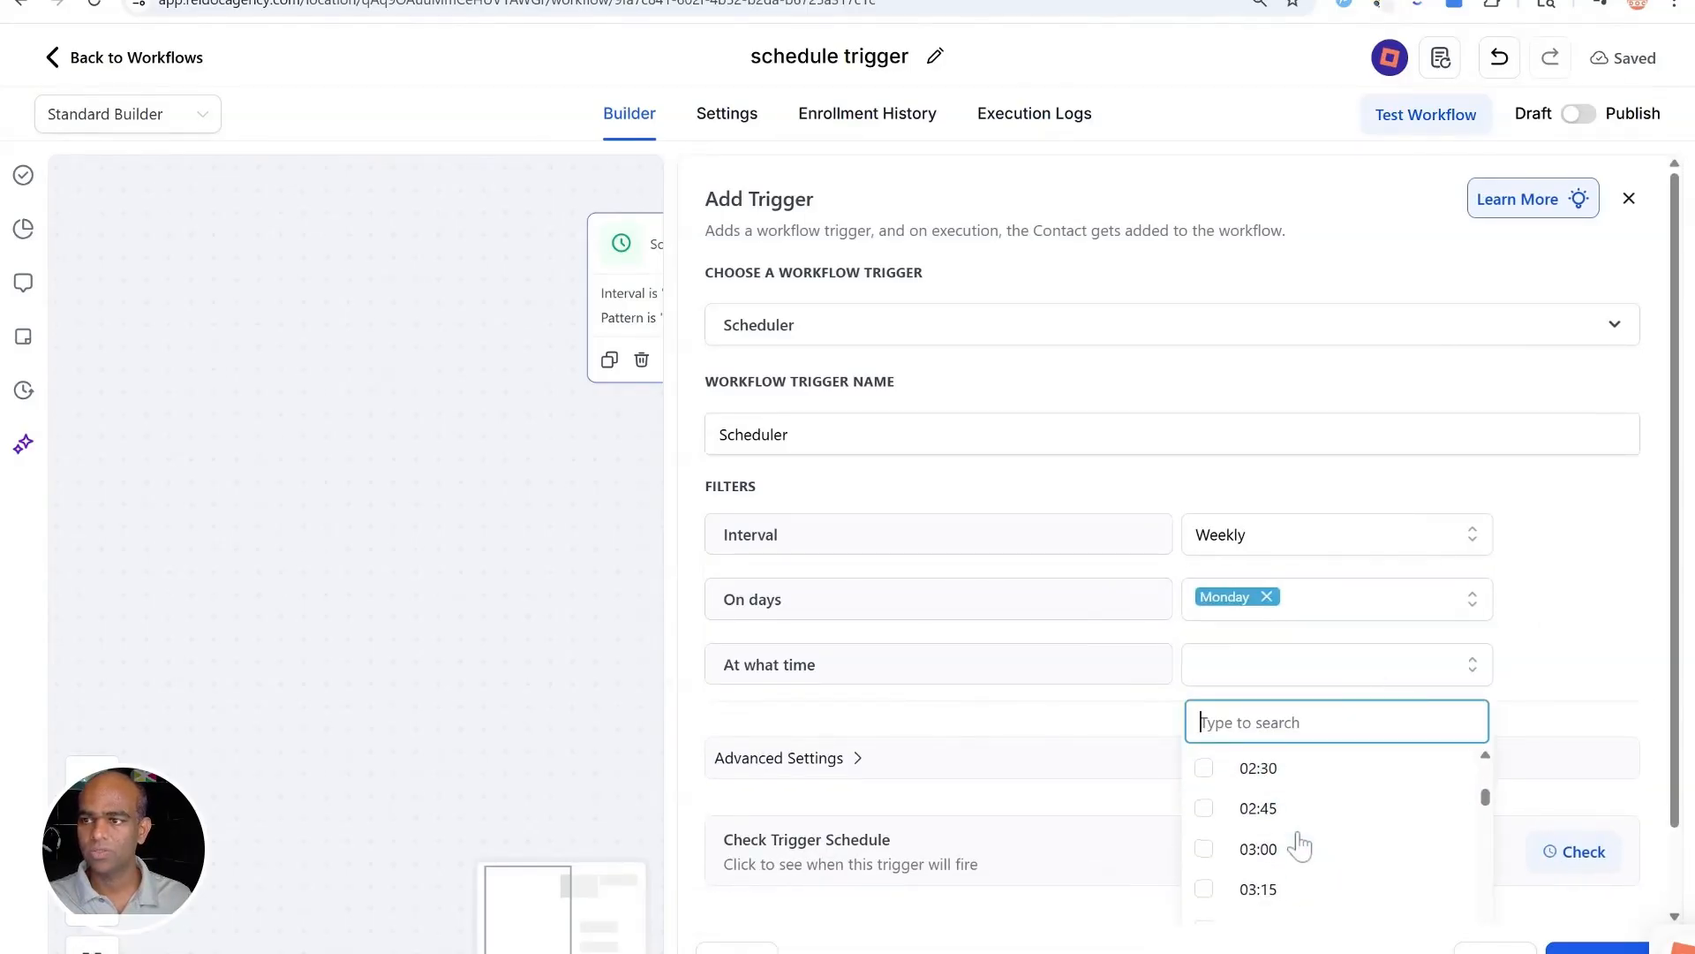
scroll(1293, 843, "down", 7)
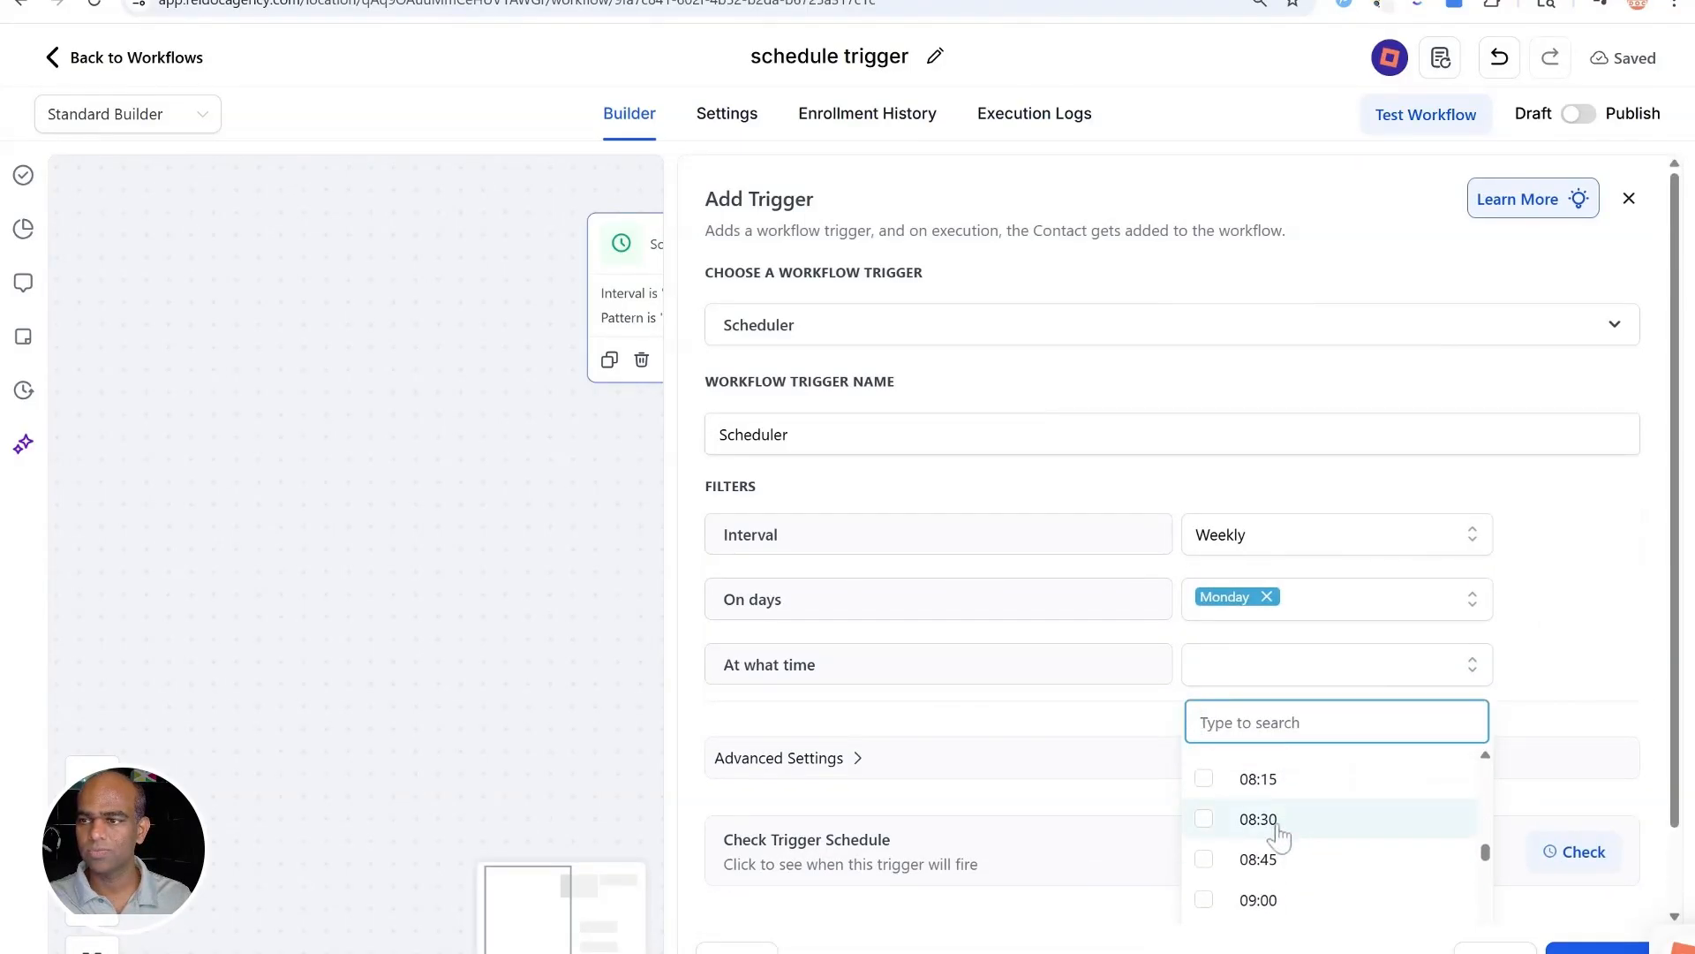
scroll(1269, 843, "up", 1)
left_click(1206, 841)
left_click(1272, 798)
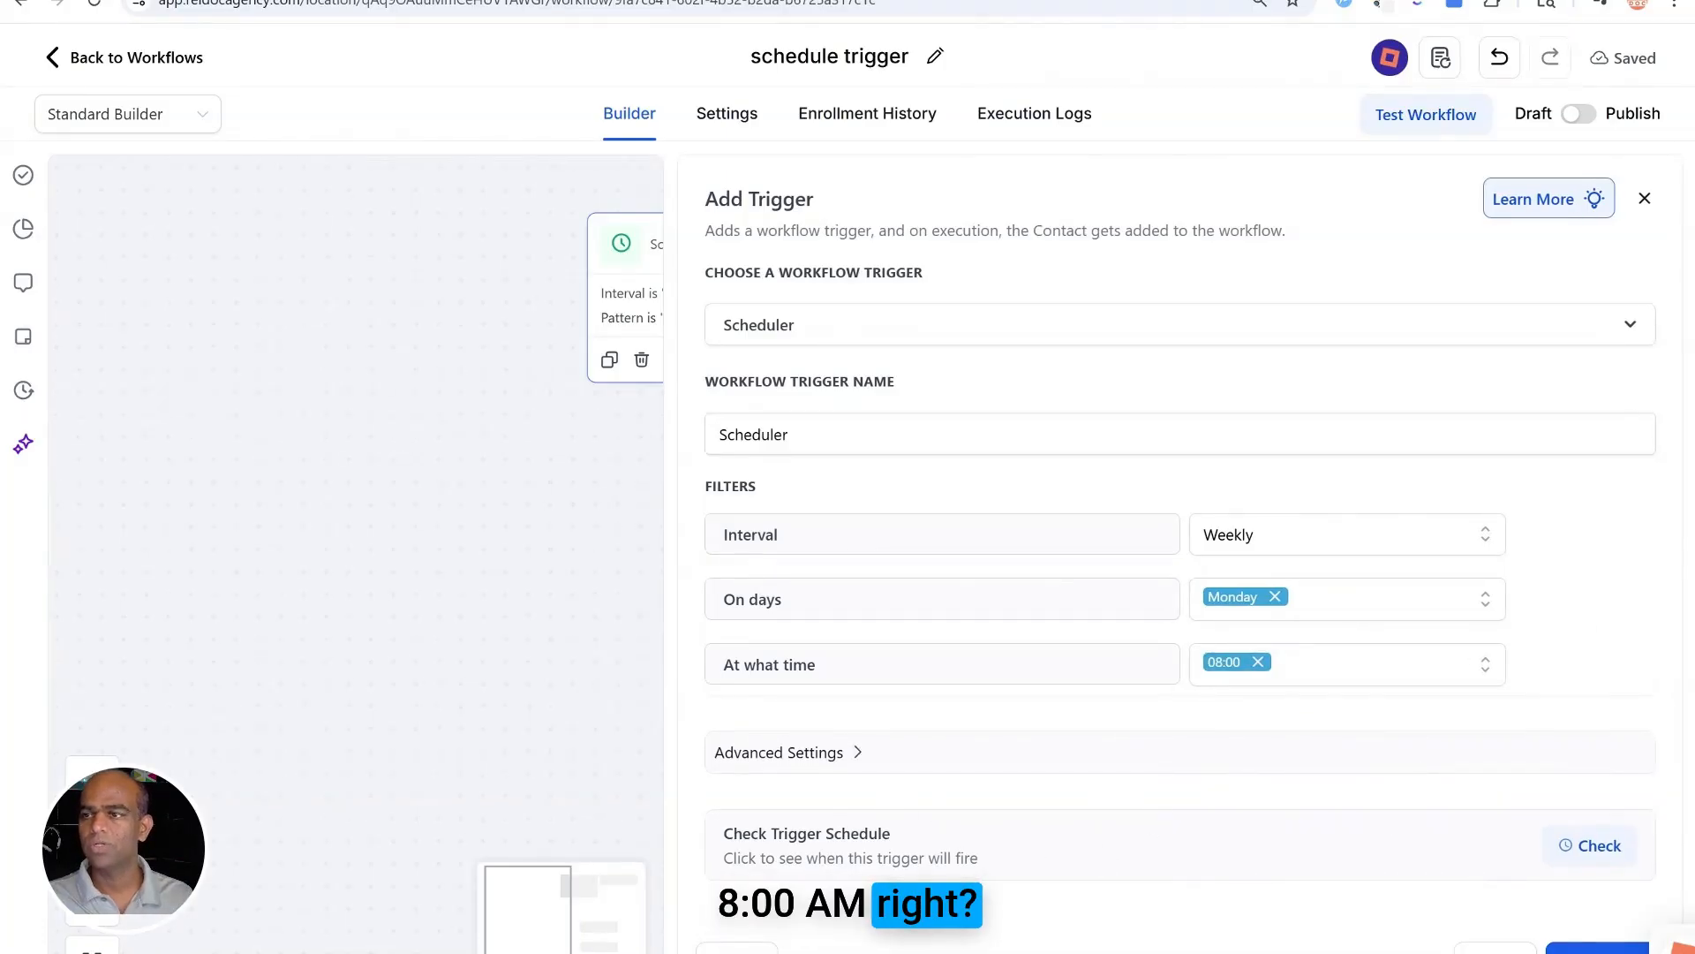
left_click(1596, 948)
Step: Delete the Internal Notification and Add Task actions from the workflow
left_click(975, 588)
mouse_move(1079, 761)
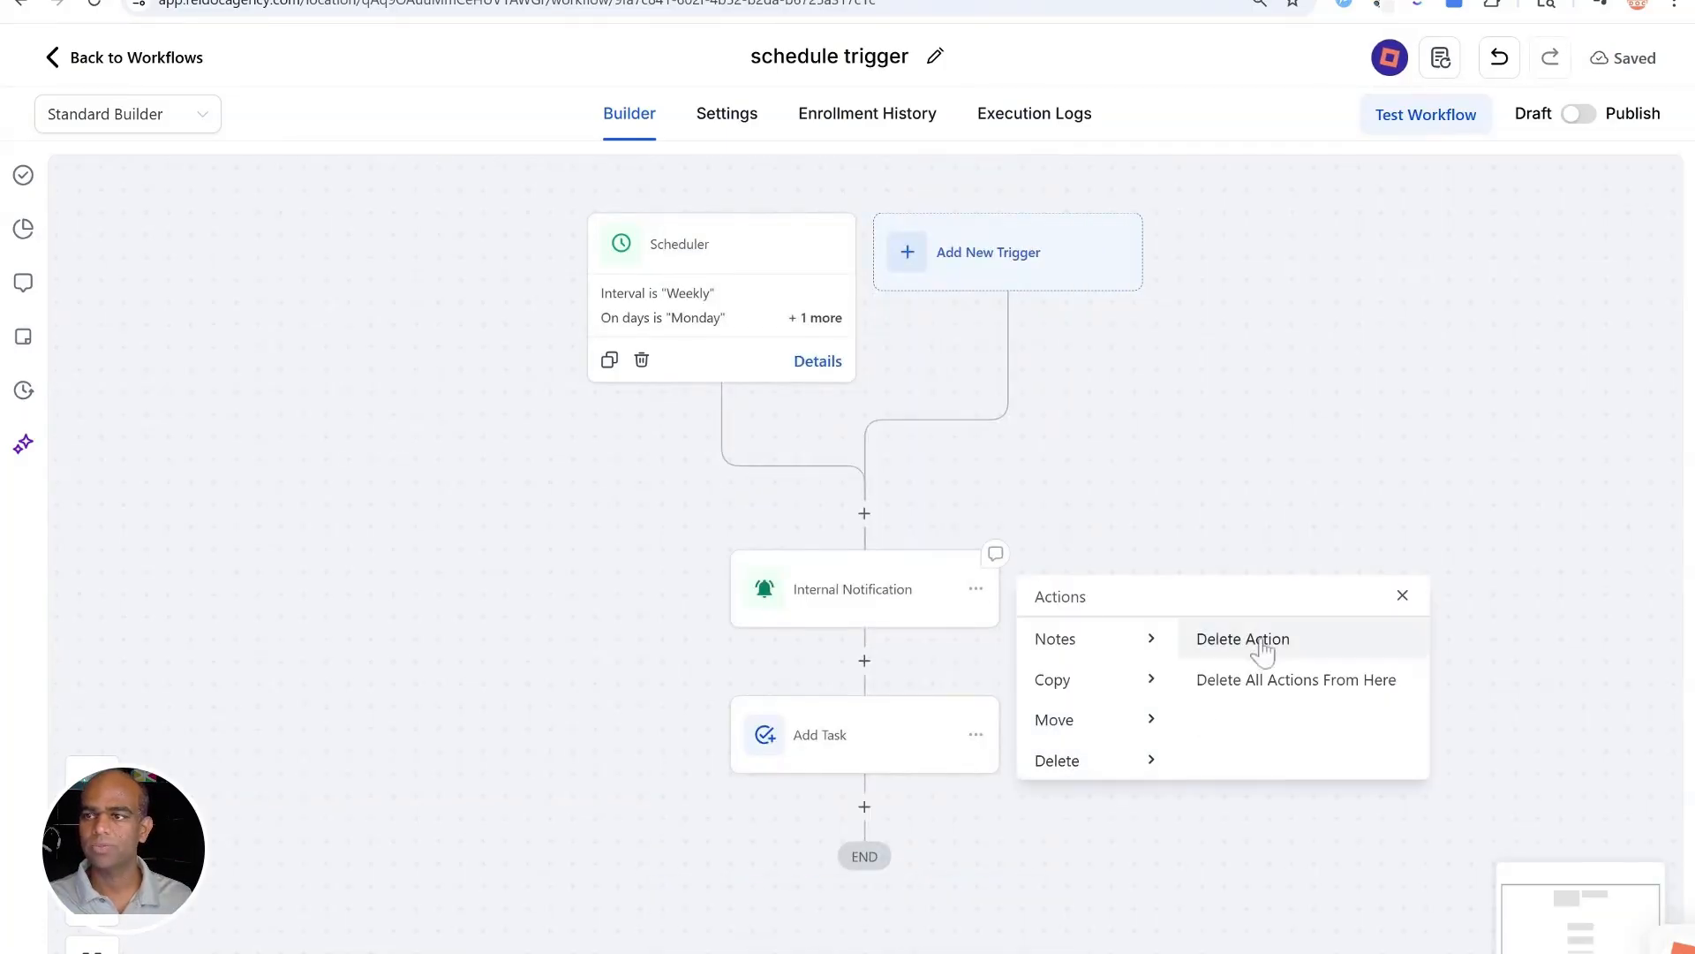
left_click(1261, 644)
left_click(1088, 589)
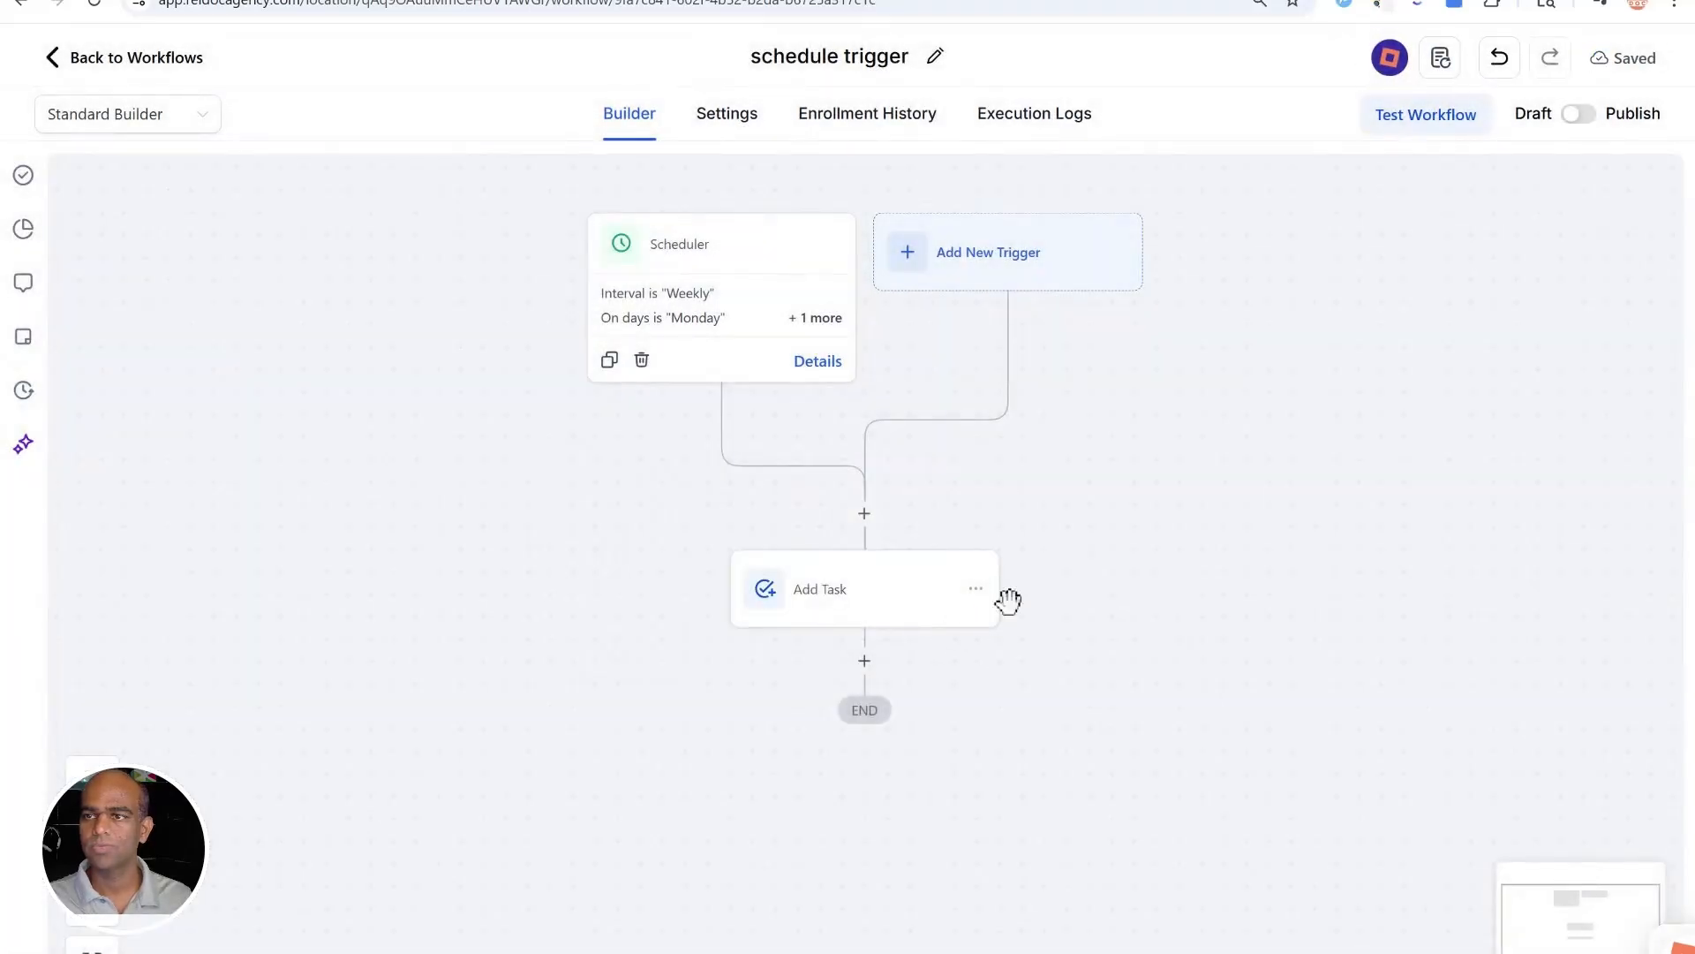
left_click(975, 588)
mouse_move(1142, 777)
left_click(1243, 640)
left_click(1088, 590)
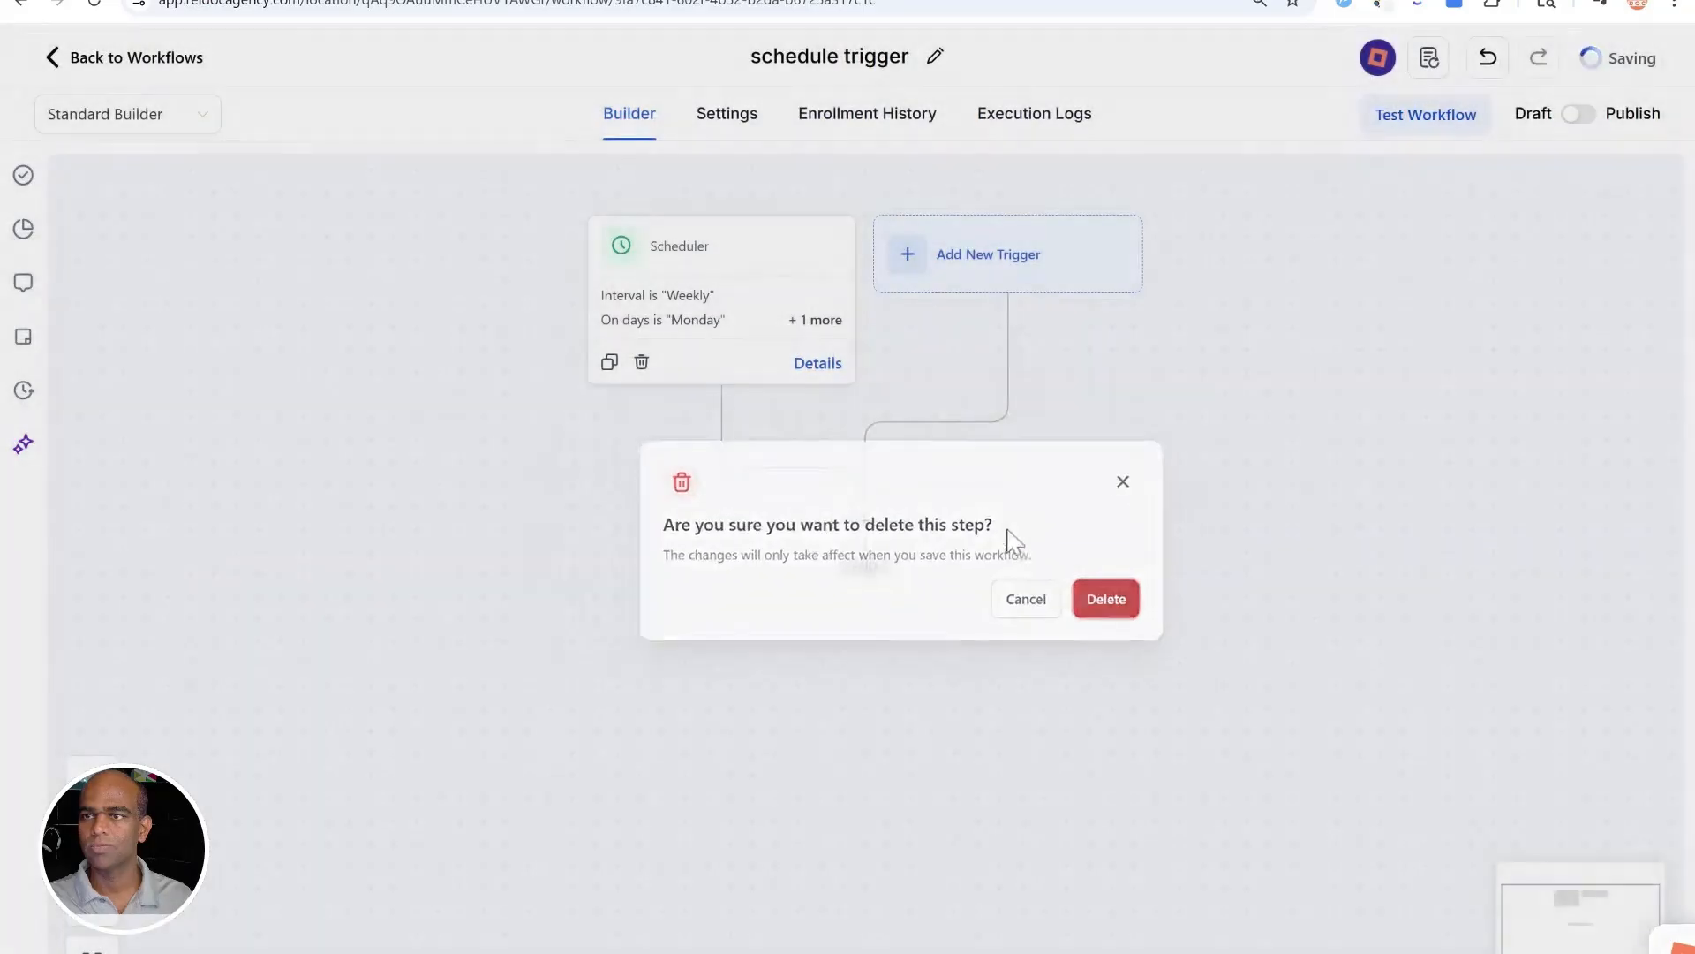
Step: Search the actions for "chat" and add a GPT Powered By OpenAI action below the trigger
left_click(865, 522)
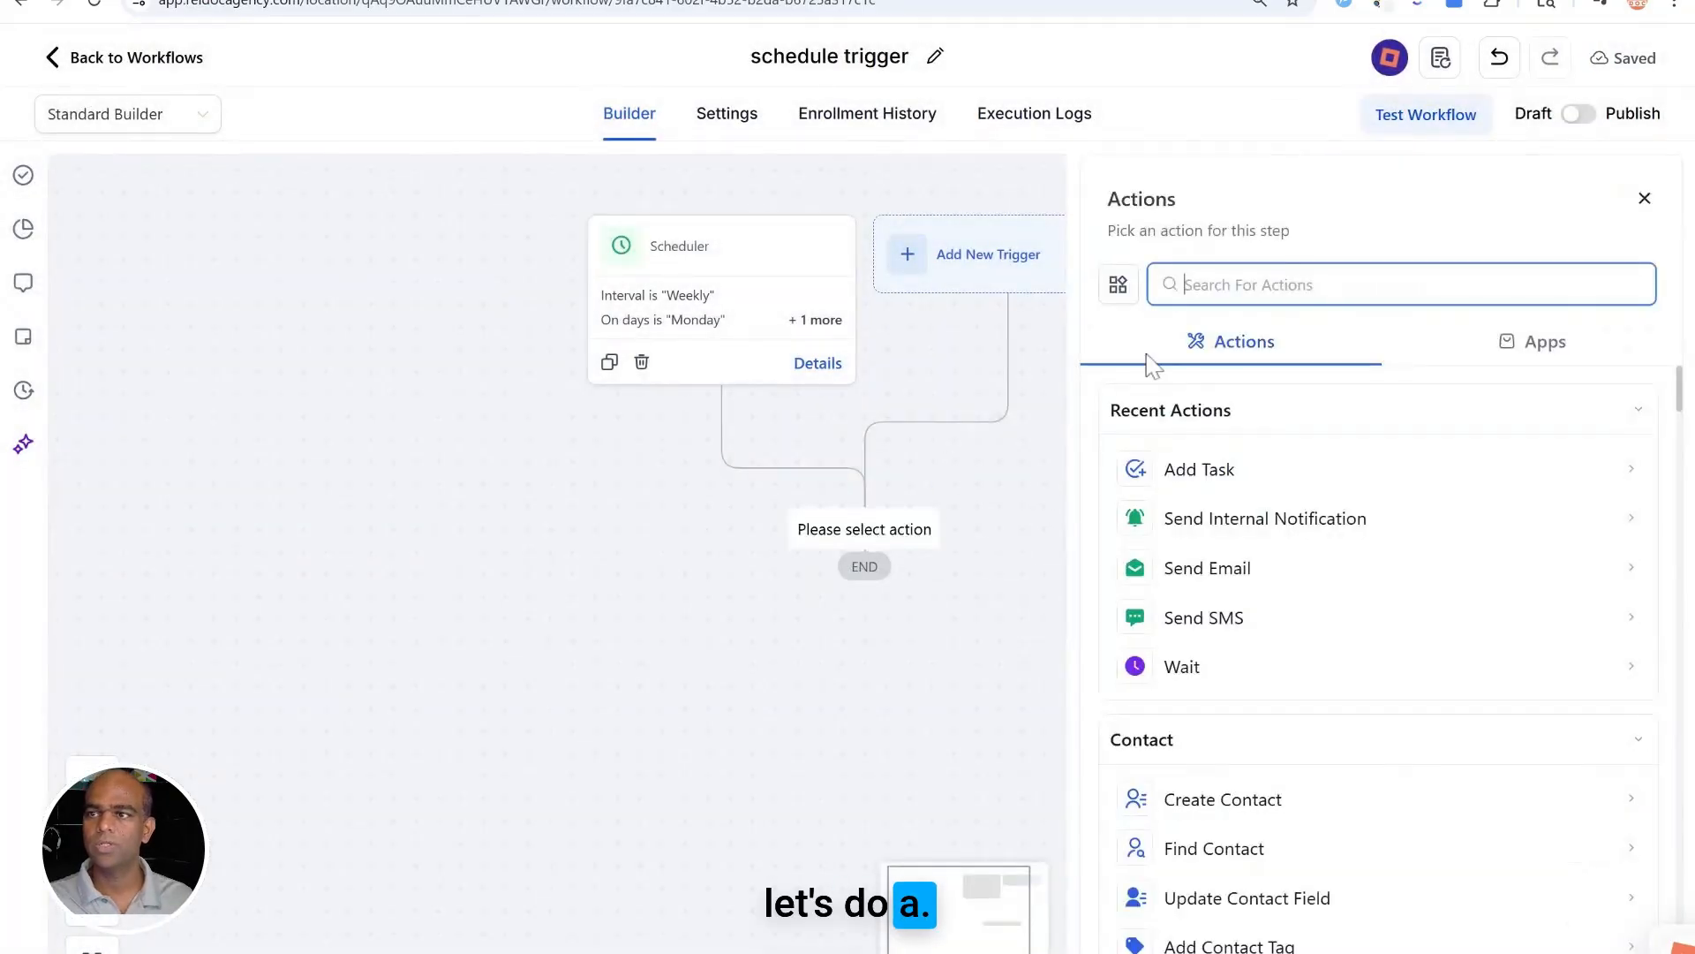
type("cjat")
key("BackSpace")
key("BackSpace")
key("BackSpace")
type("hat")
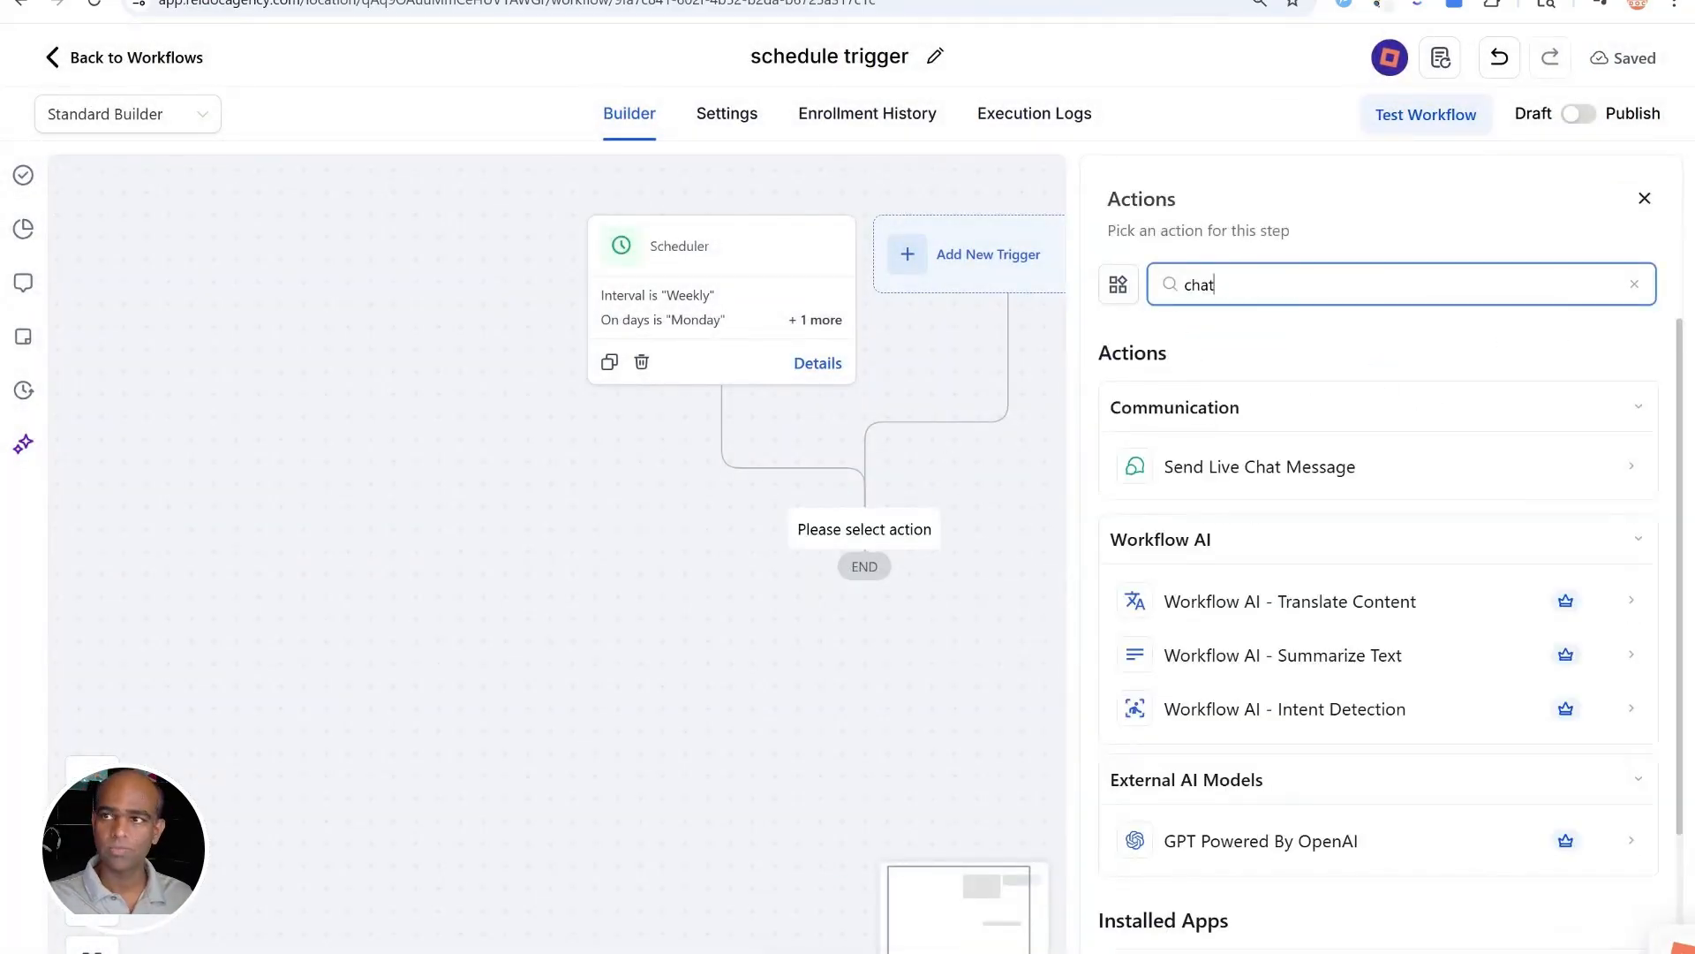
left_click(1403, 847)
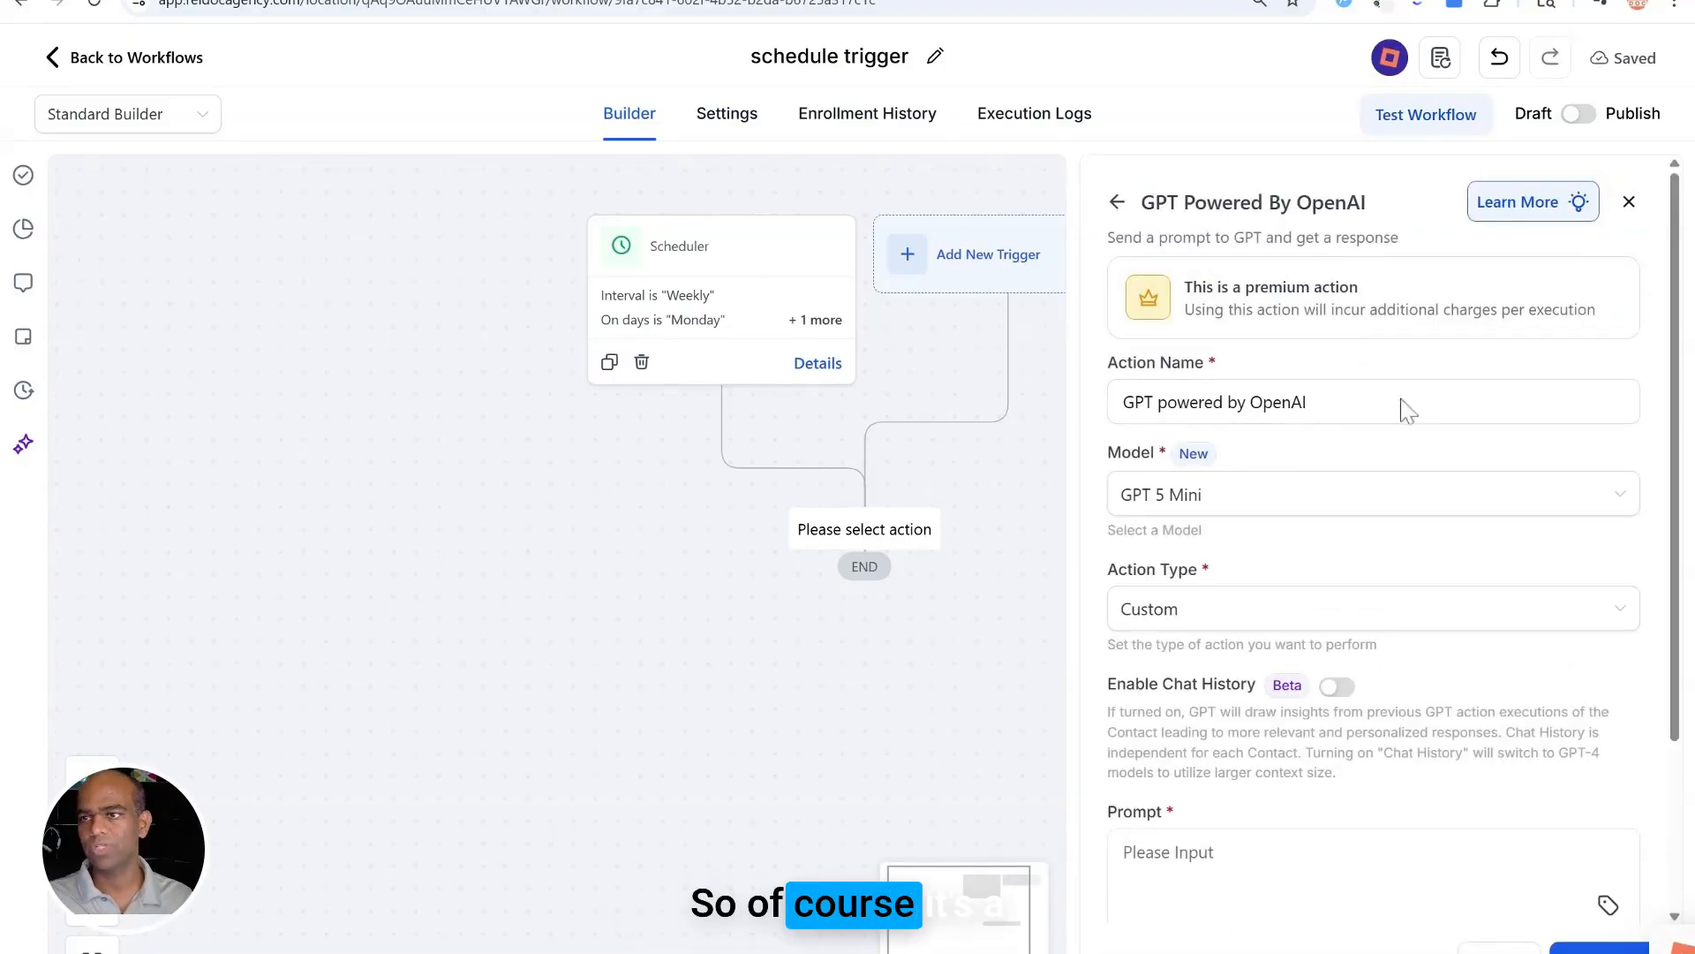
Step: Open the GPT action's prompt for text entry
scroll(1369, 594, "down", 3)
left_click(1214, 618)
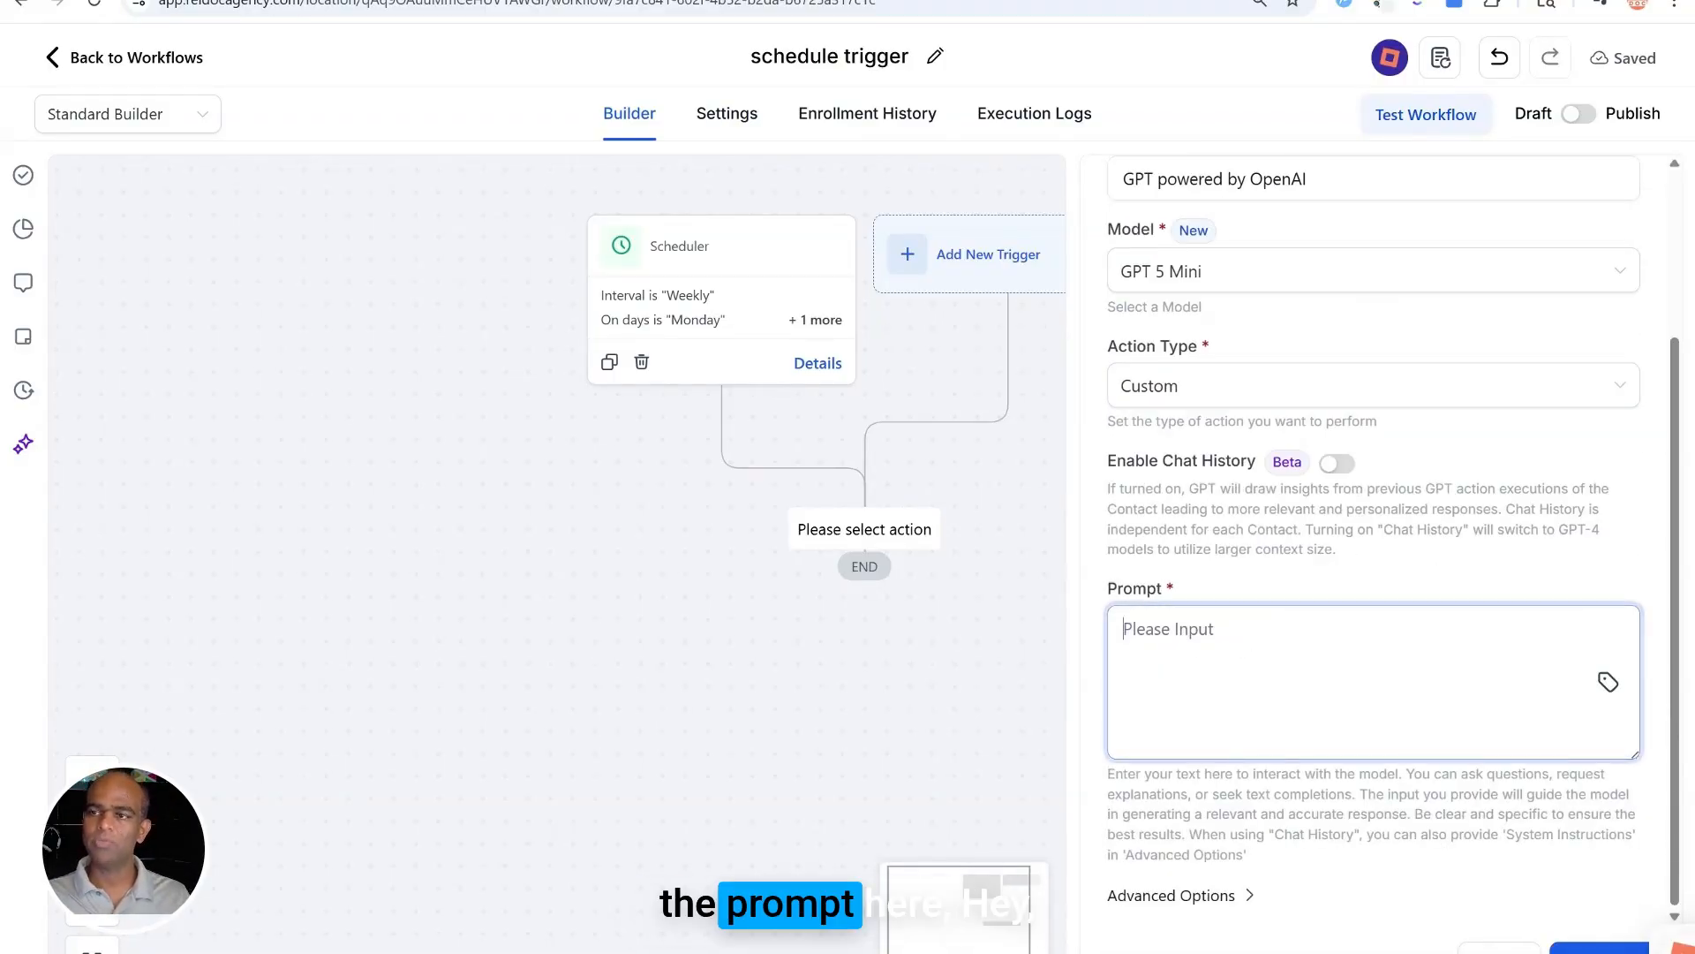